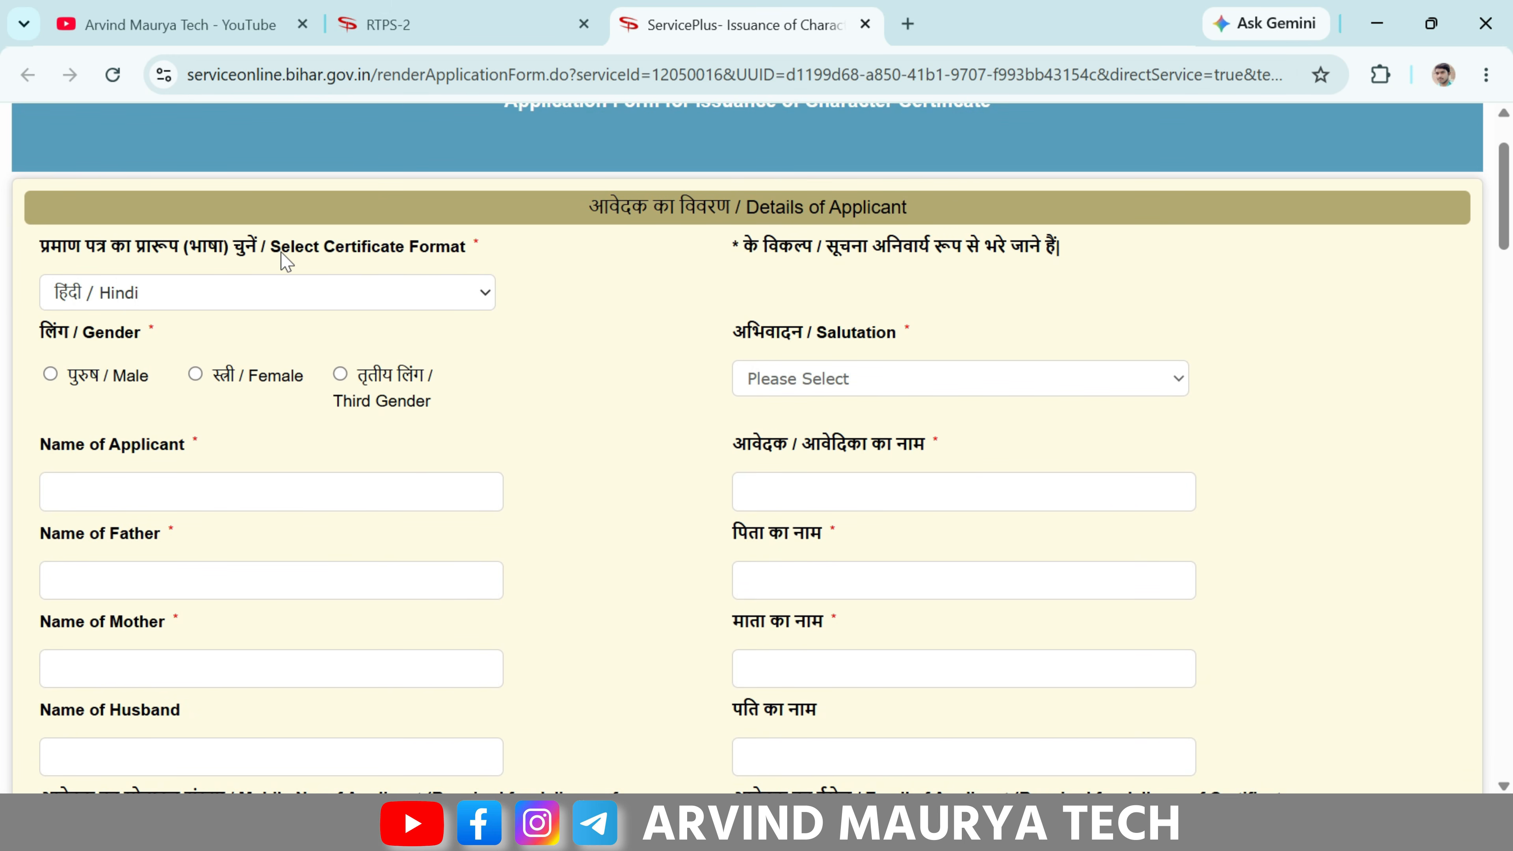
# - Keep हिंदी / Hindi as the certificate format
pyautogui.click(245, 297)
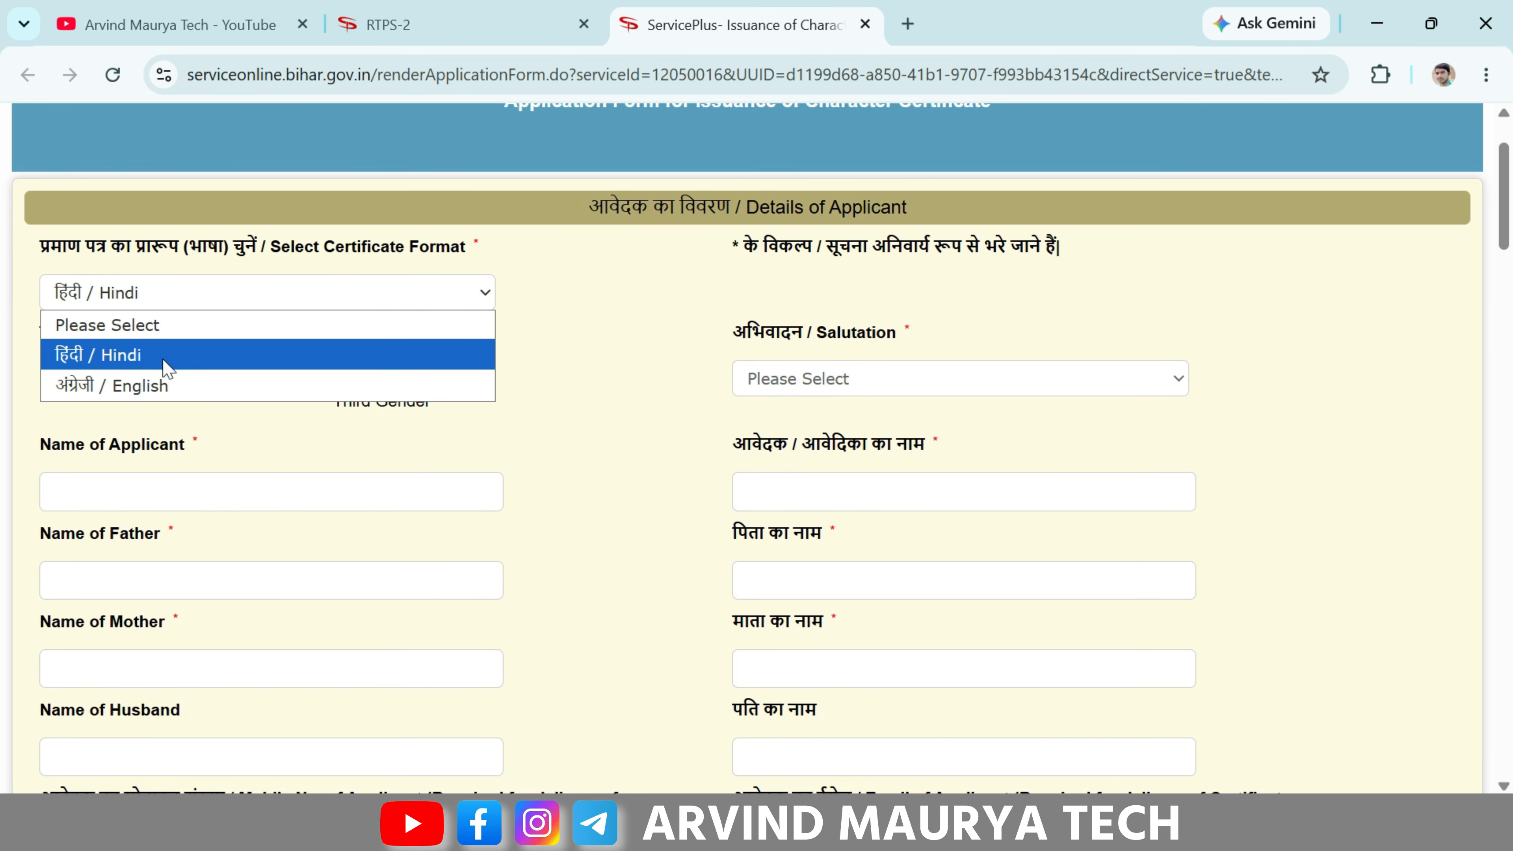
pyautogui.click(196, 358)
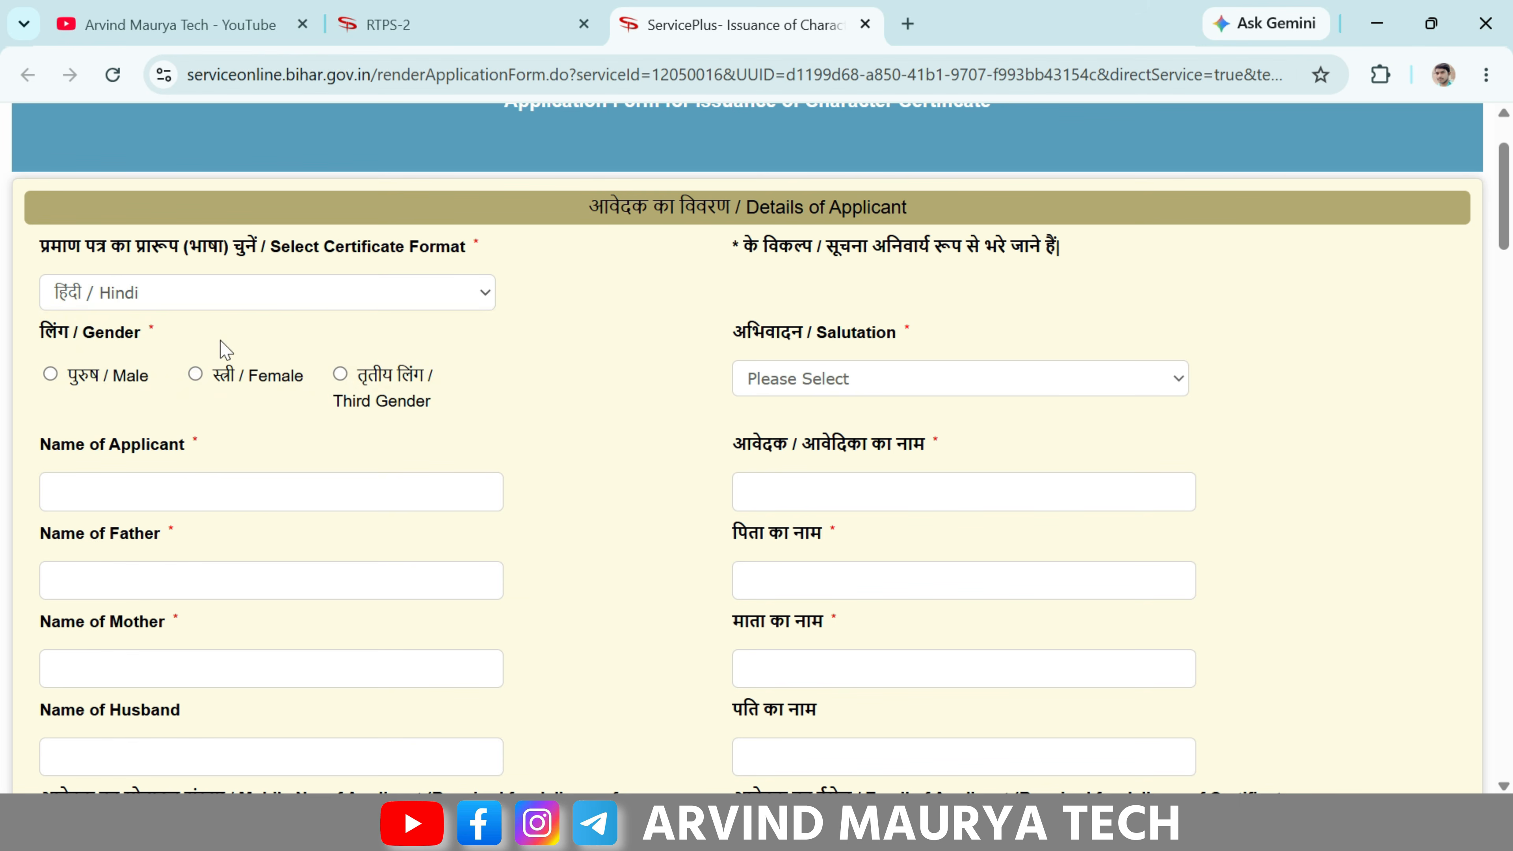
pyautogui.moveTo(74, 338); pyautogui.dragTo(147, 340)
pyautogui.click(147, 340)
# - Select Male as the applicant's gender
pyautogui.click(57, 384)
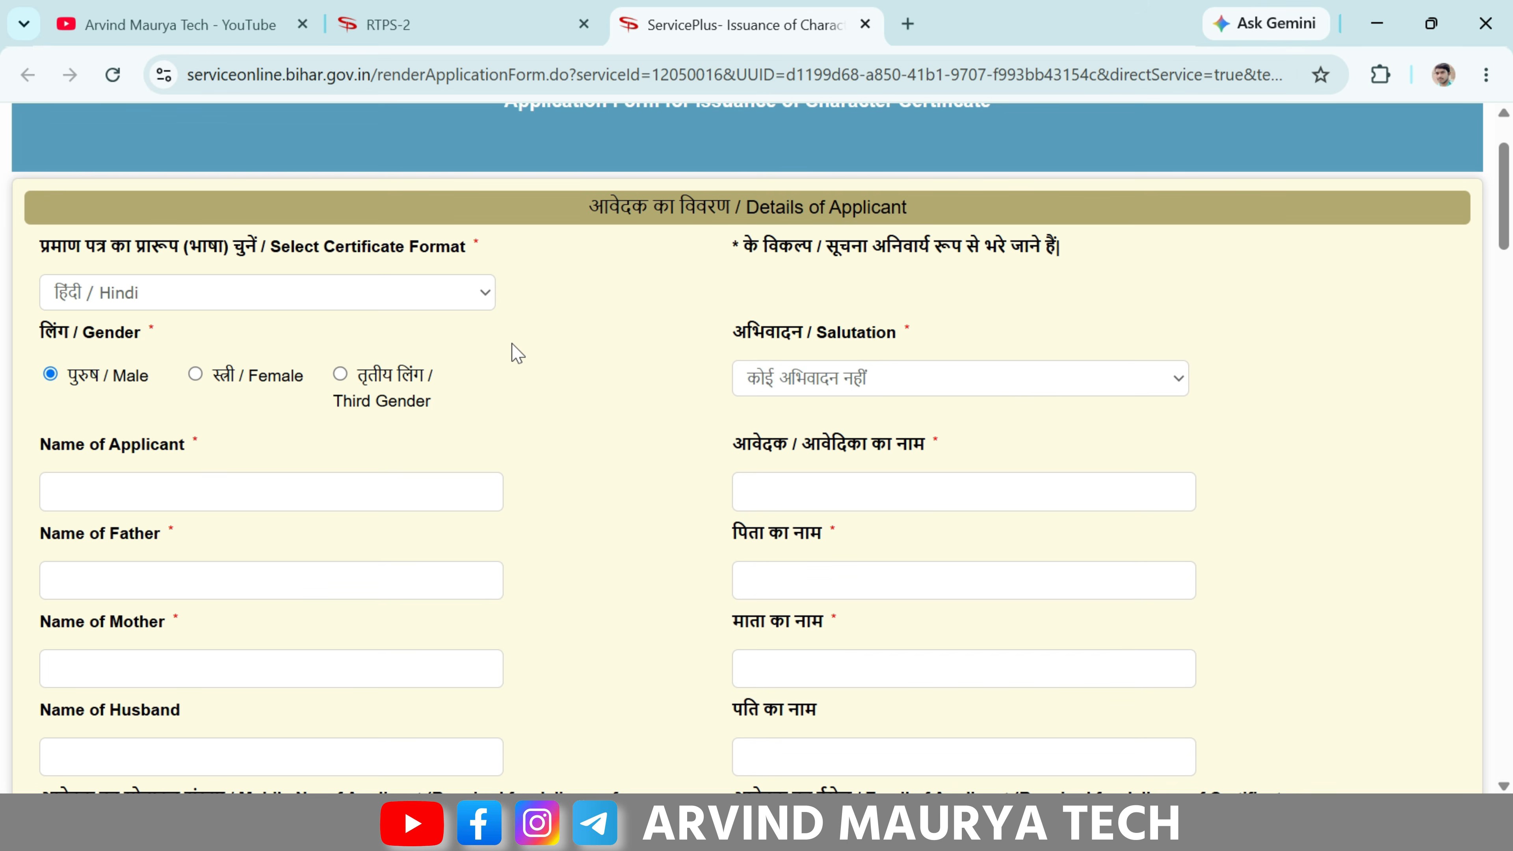
pyautogui.scroll(-6, 513, 352)
pyautogui.scroll(3, 513, 351)
pyautogui.moveTo(47, 210); pyautogui.dragTo(192, 216)
pyautogui.click(189, 213)
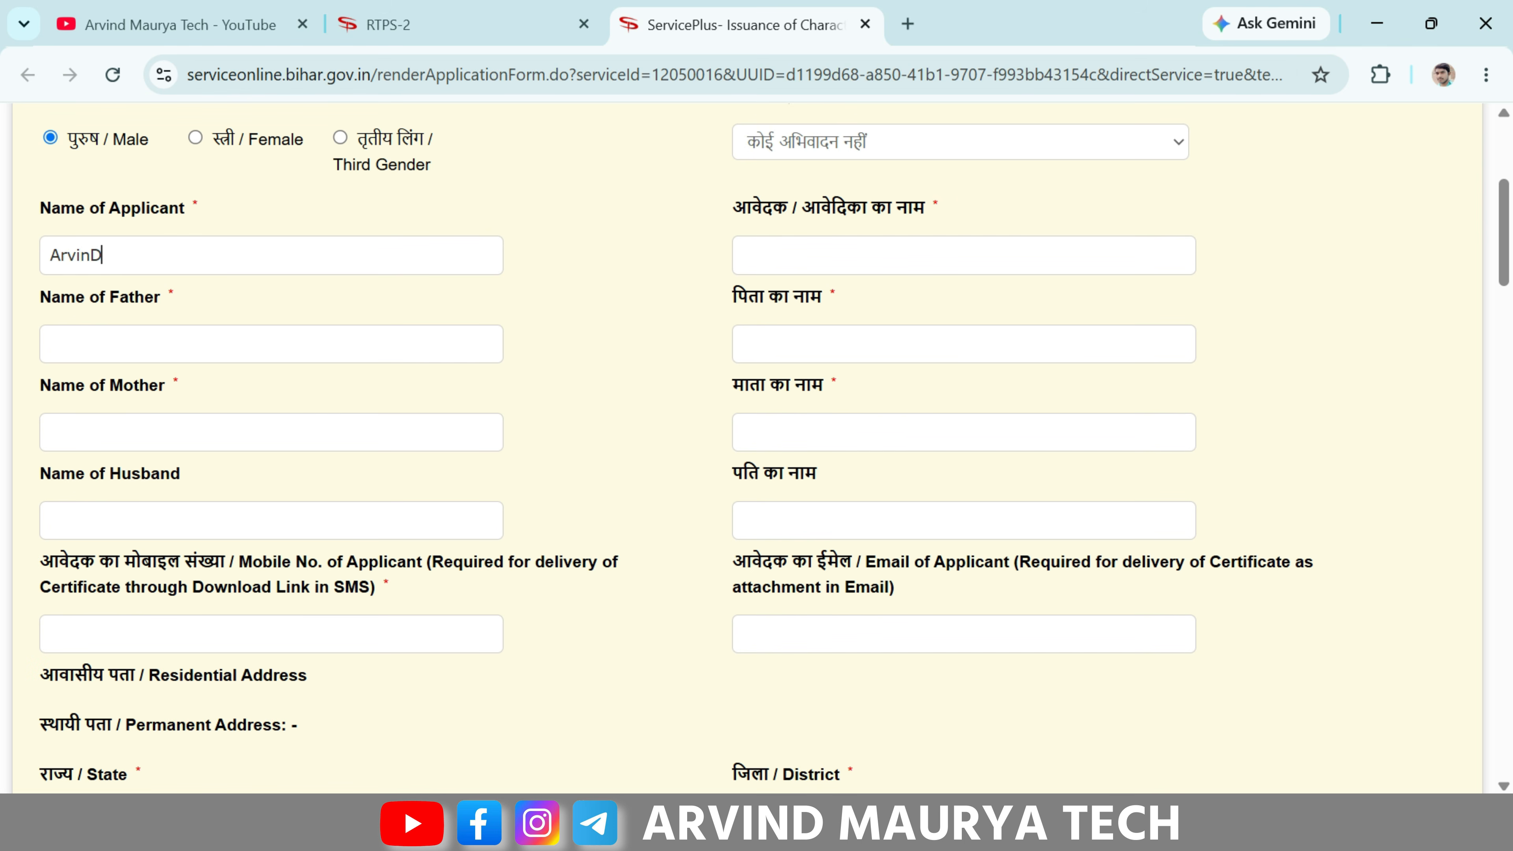
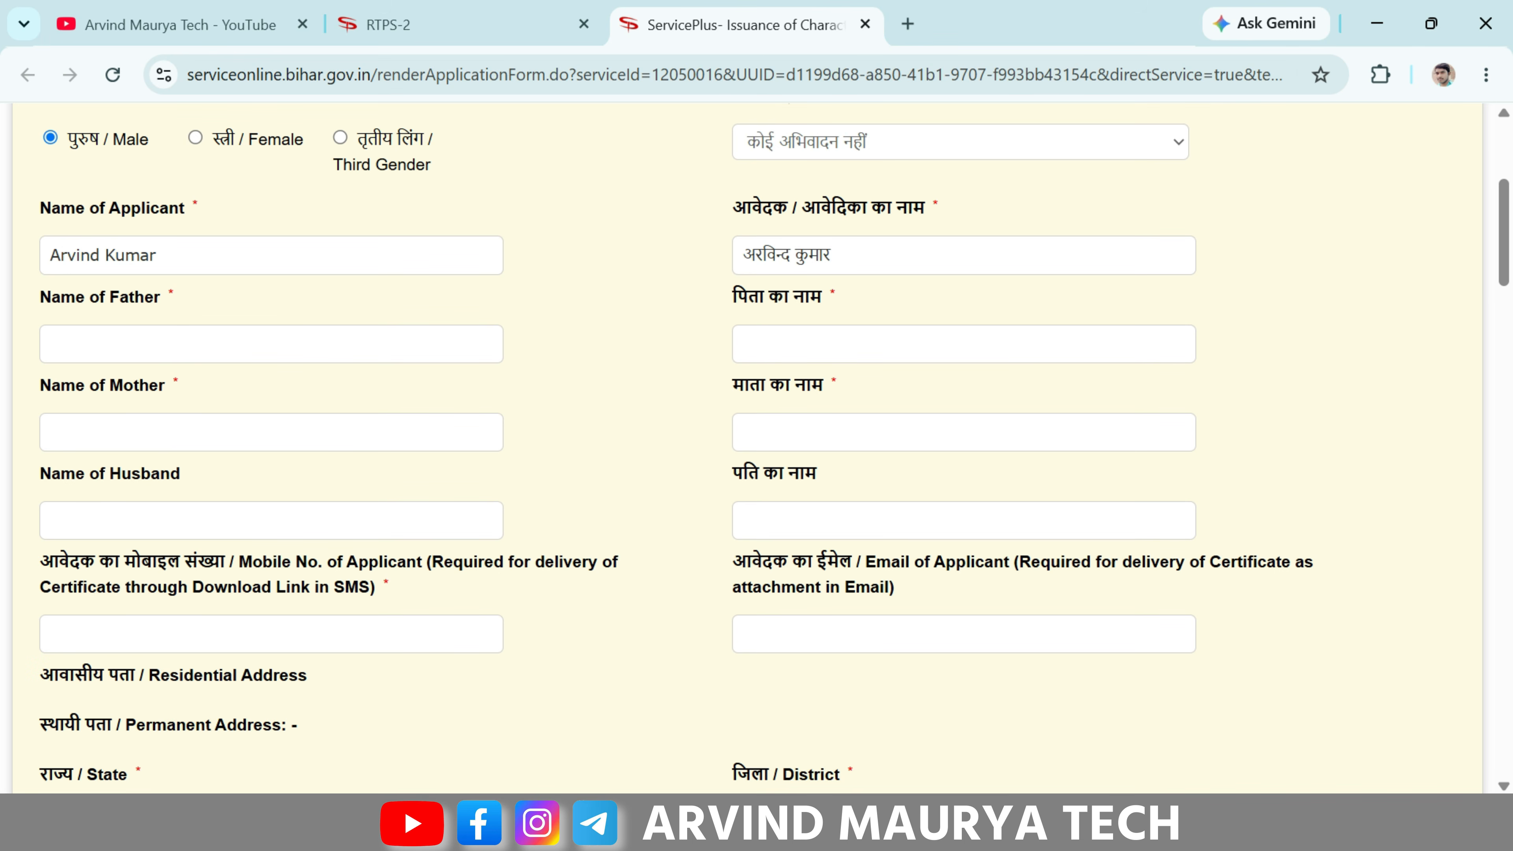
# - Enter the applicant's full name in English so the Hindi name fills in automatically
pyautogui.moveTo(32, 293); pyautogui.dragTo(168, 285)
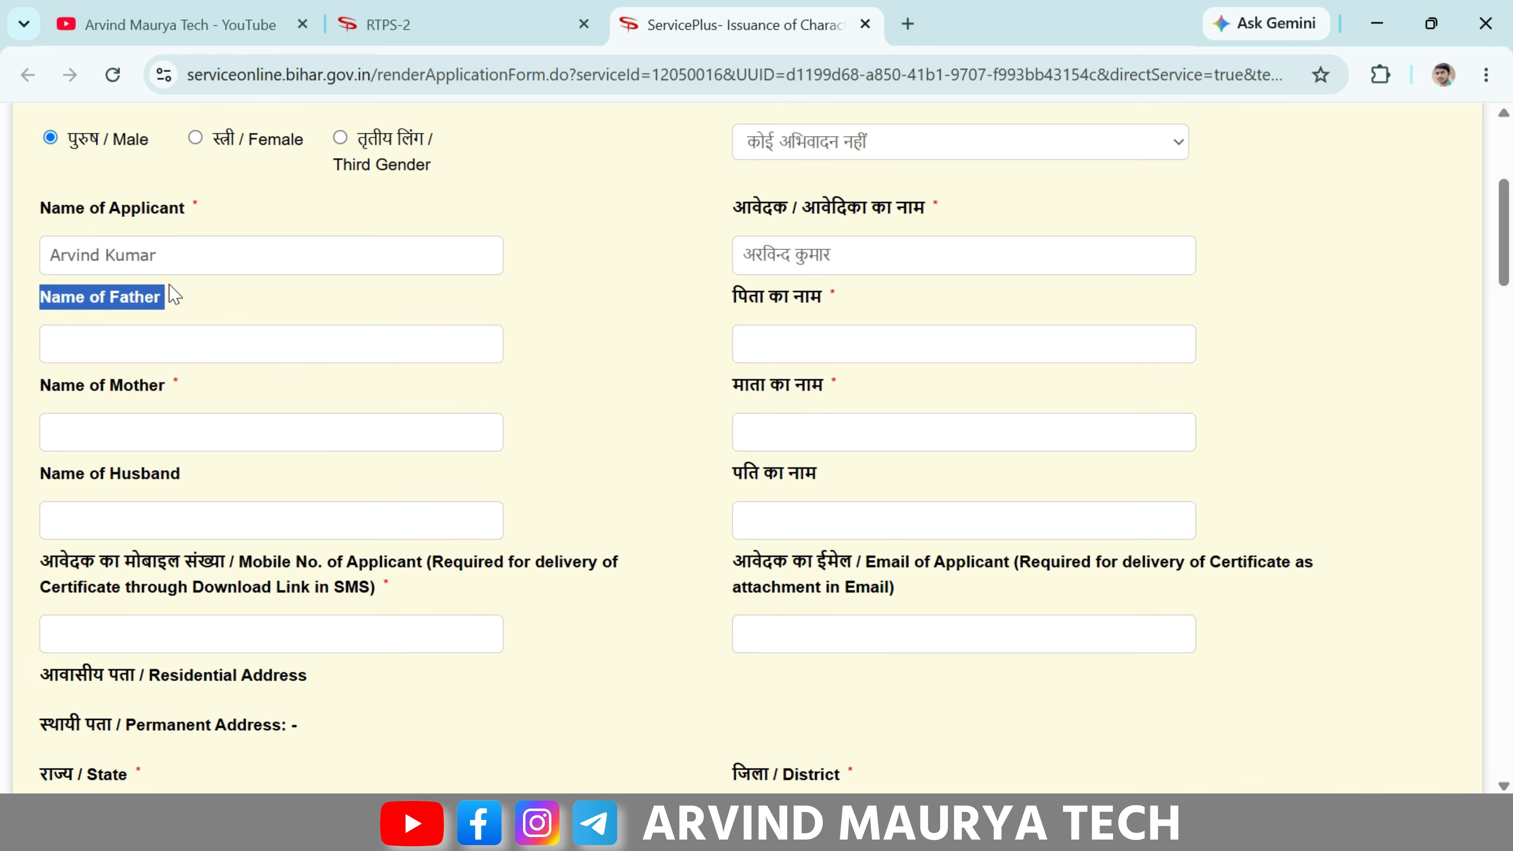
pyautogui.click(168, 285)
# - Move past the father's, mother's and husband's name fields to the mobile number field
pyautogui.moveTo(42, 386); pyautogui.dragTo(186, 388)
pyautogui.scroll(-2, 186, 389)
pyautogui.moveTo(39, 351); pyautogui.dragTo(210, 372)
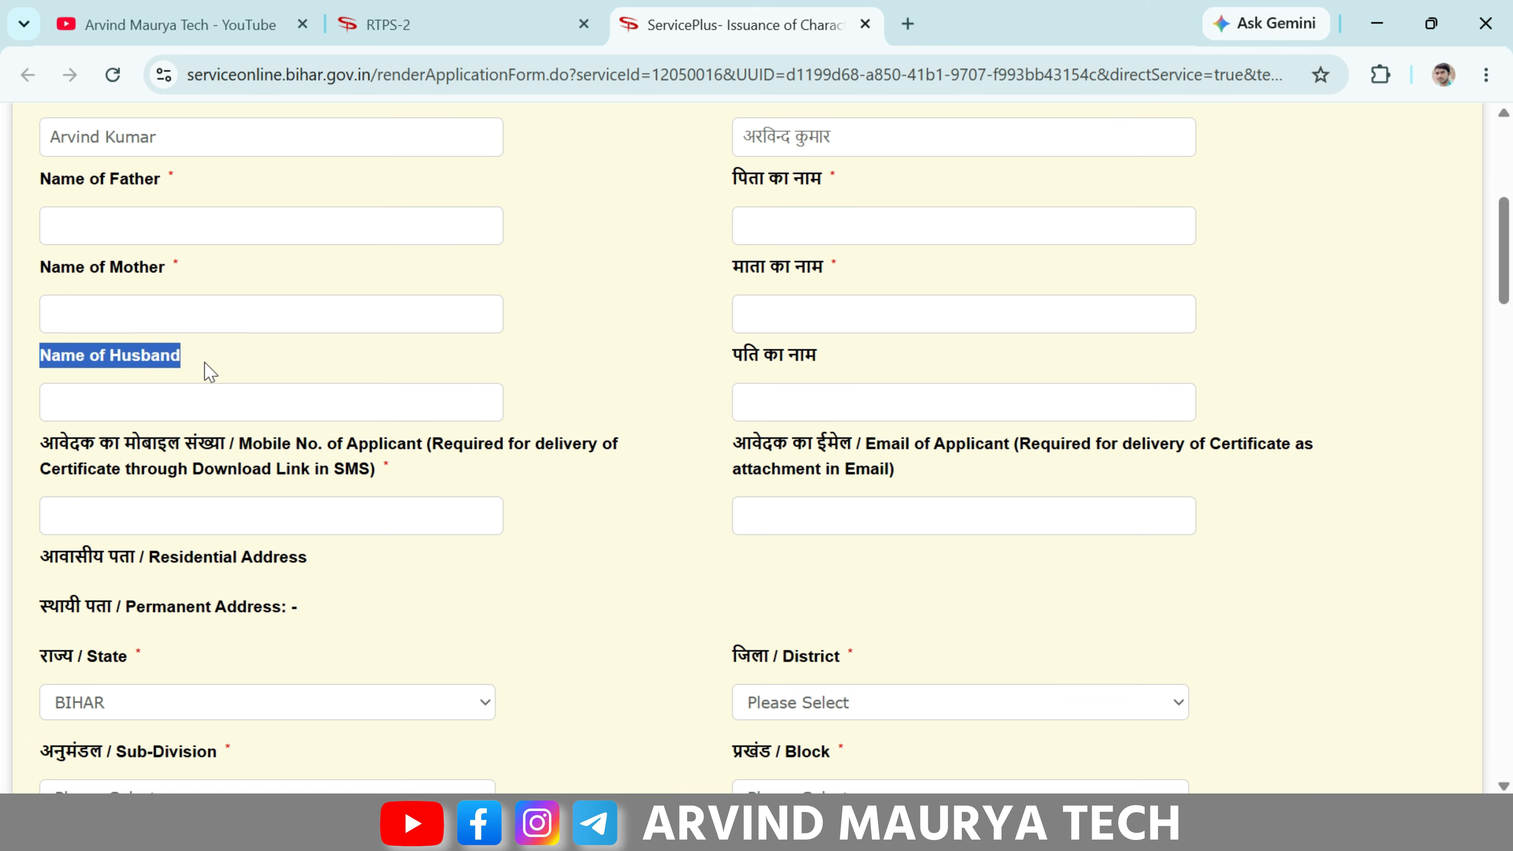
pyautogui.click(210, 372)
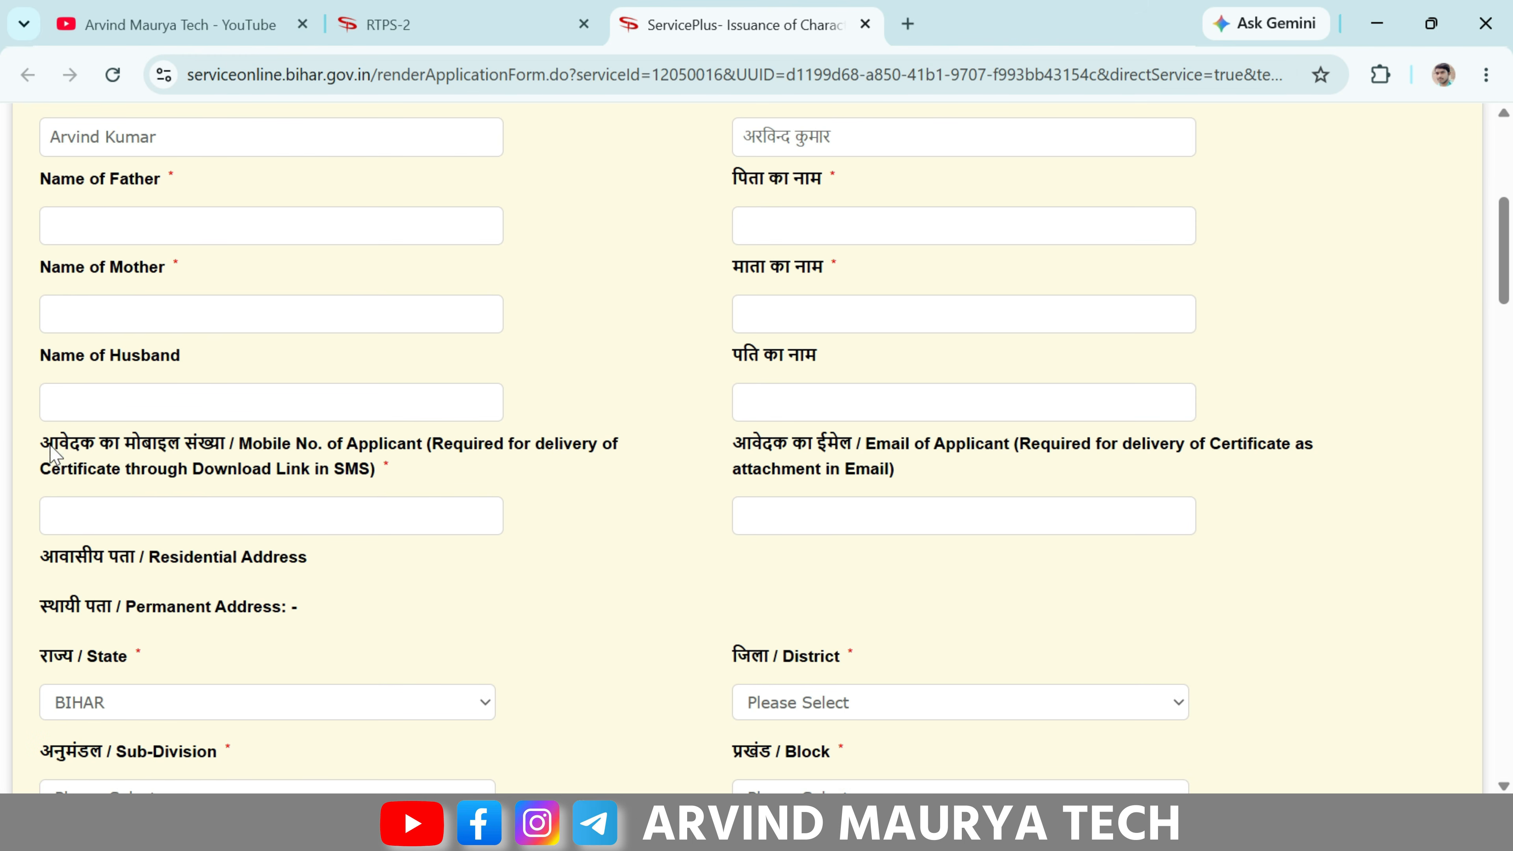
pyautogui.moveTo(53, 454); pyautogui.dragTo(306, 446)
pyautogui.click(288, 441)
# - Move past the email field down to the permanent address section
pyautogui.scroll(-2, 487, 439)
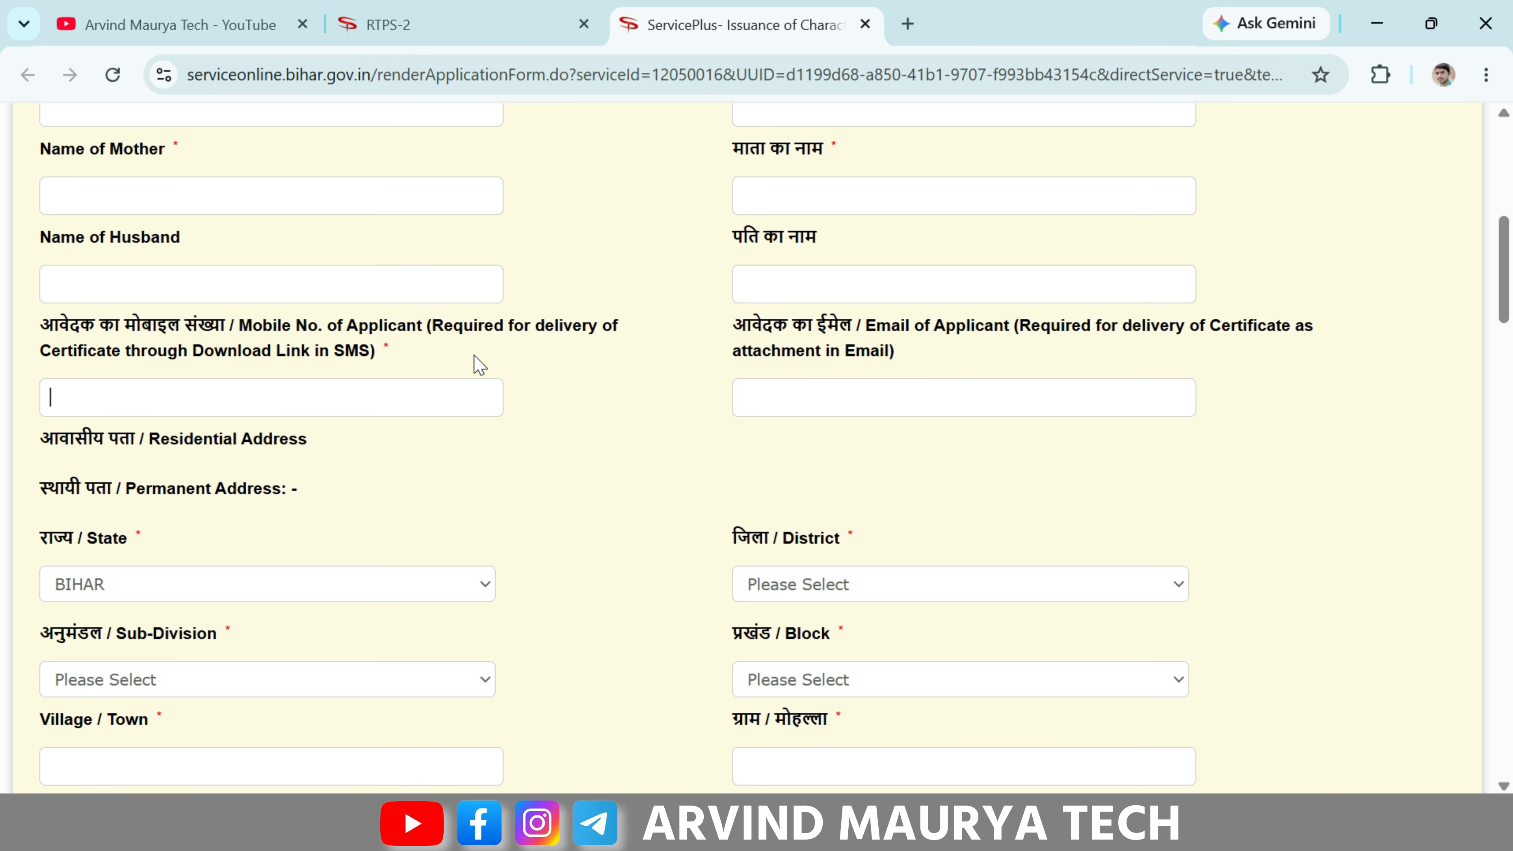
pyautogui.moveTo(733, 326); pyautogui.dragTo(867, 328)
pyautogui.click(827, 329)
pyautogui.scroll(-4, 607, 359)
pyautogui.moveTo(53, 196); pyautogui.dragTo(228, 214)
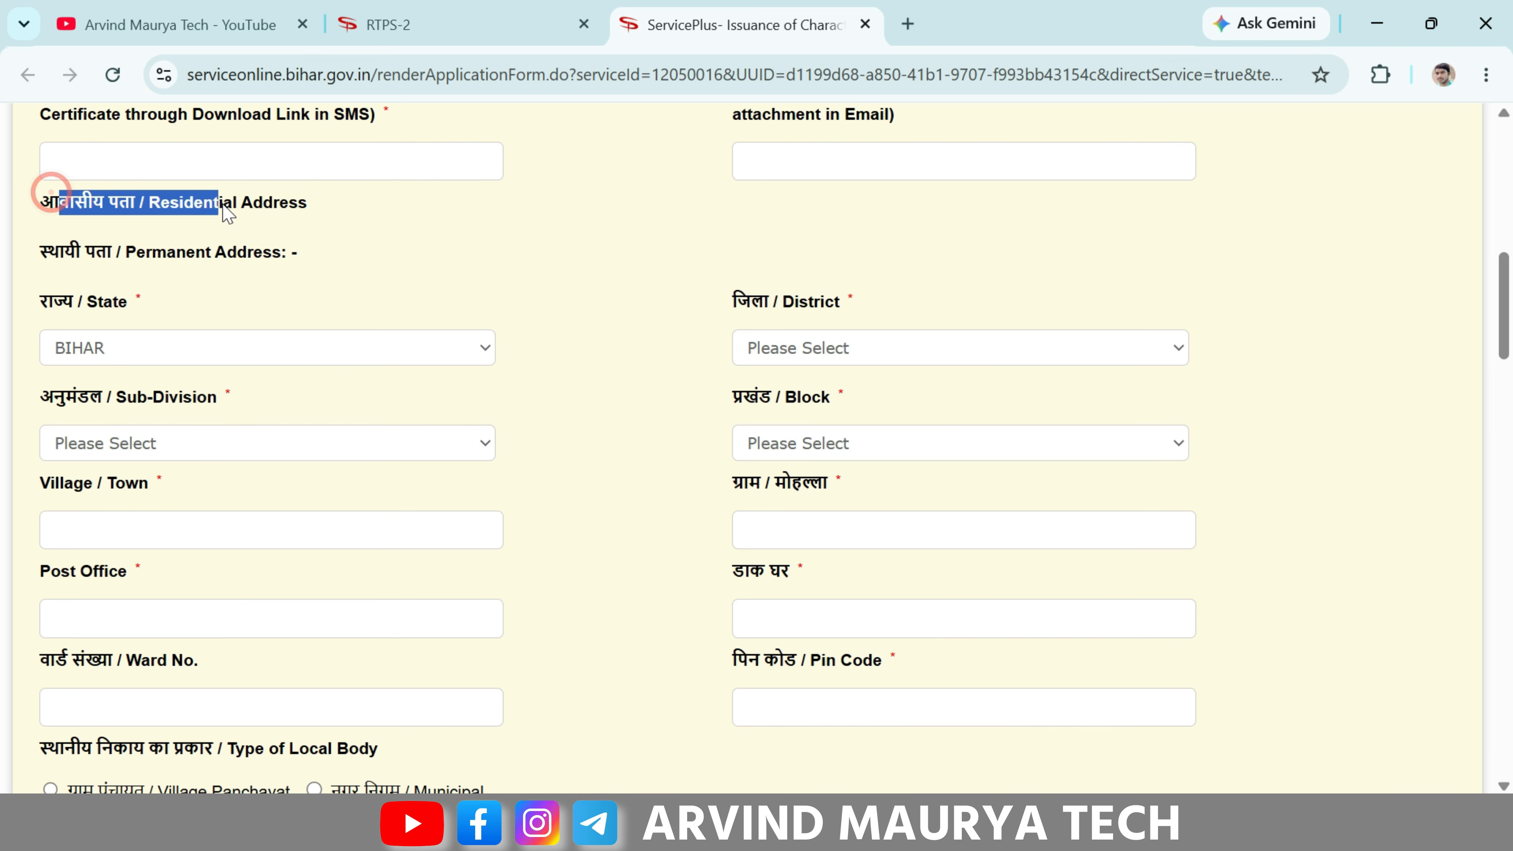
pyautogui.click(255, 214)
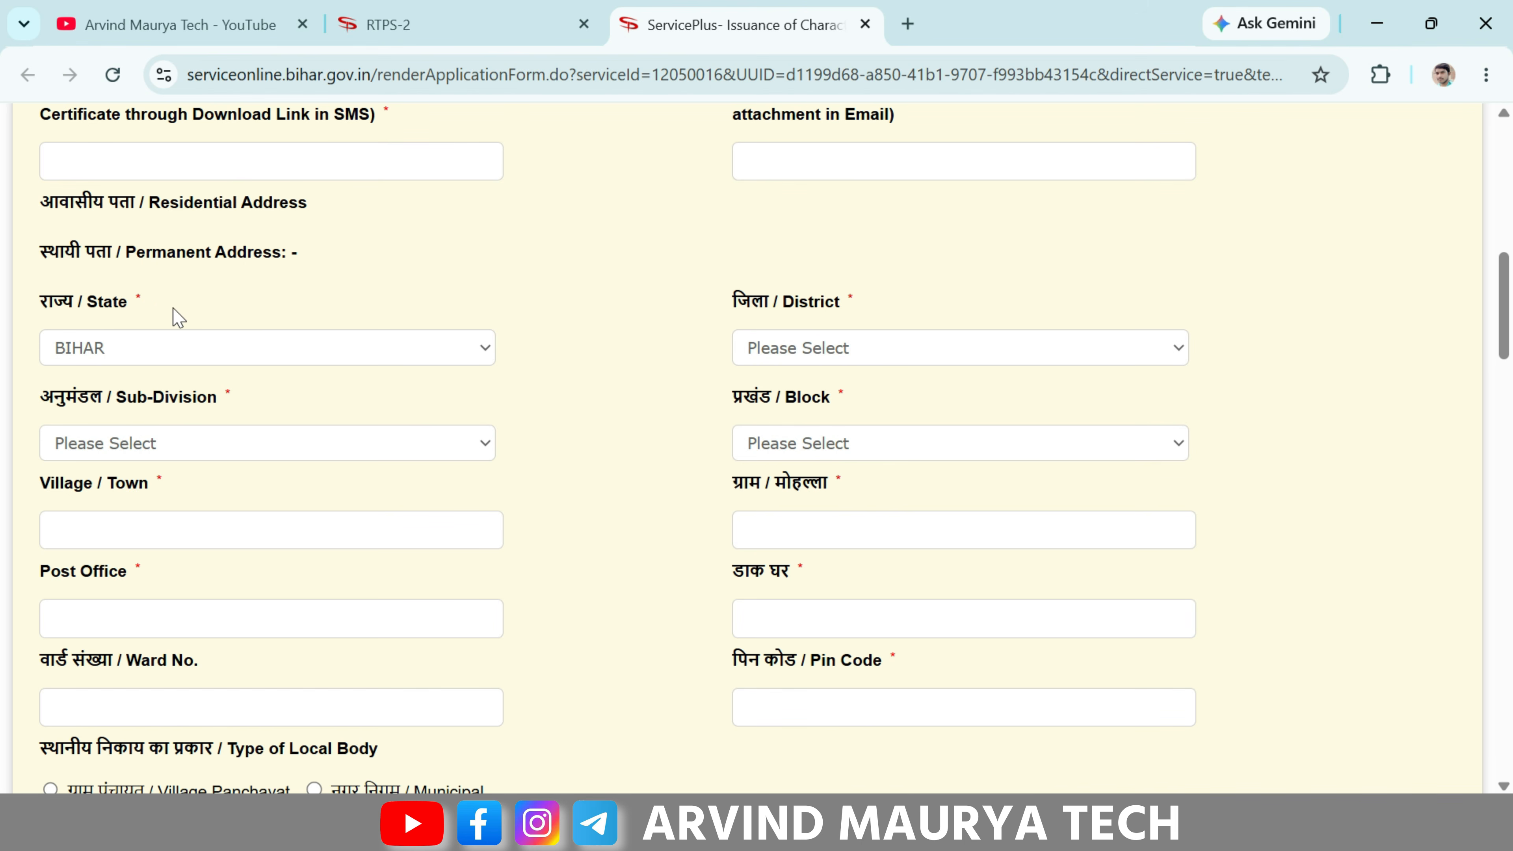
# - Keep BIHAR as the state and choose BUXAR as the district
pyautogui.click(217, 338)
pyautogui.click(198, 335)
pyautogui.scroll(-2, 774, 330)
pyautogui.click(809, 237)
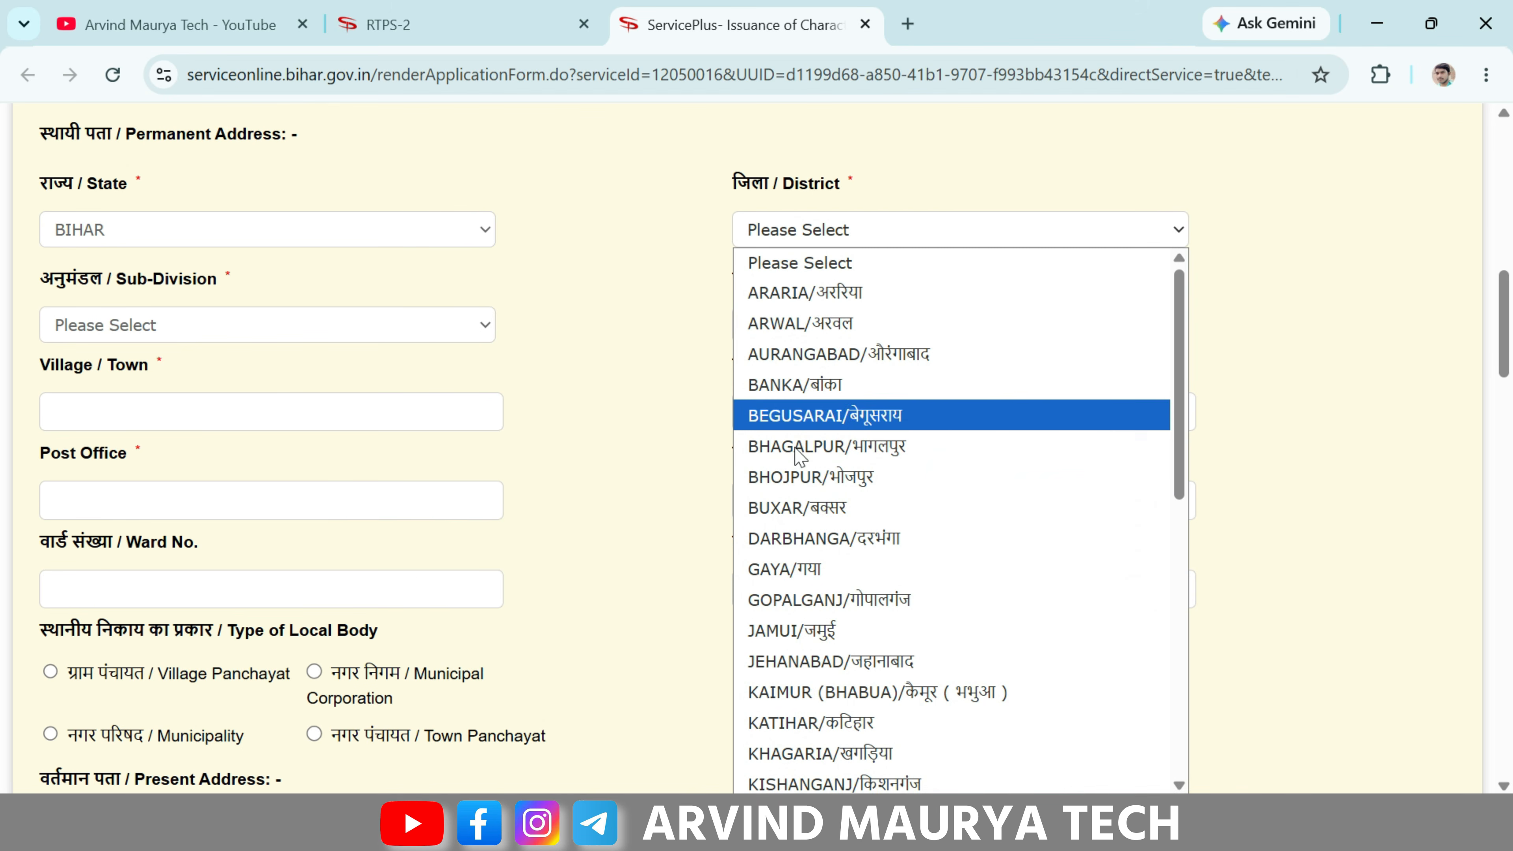
pyautogui.click(828, 512)
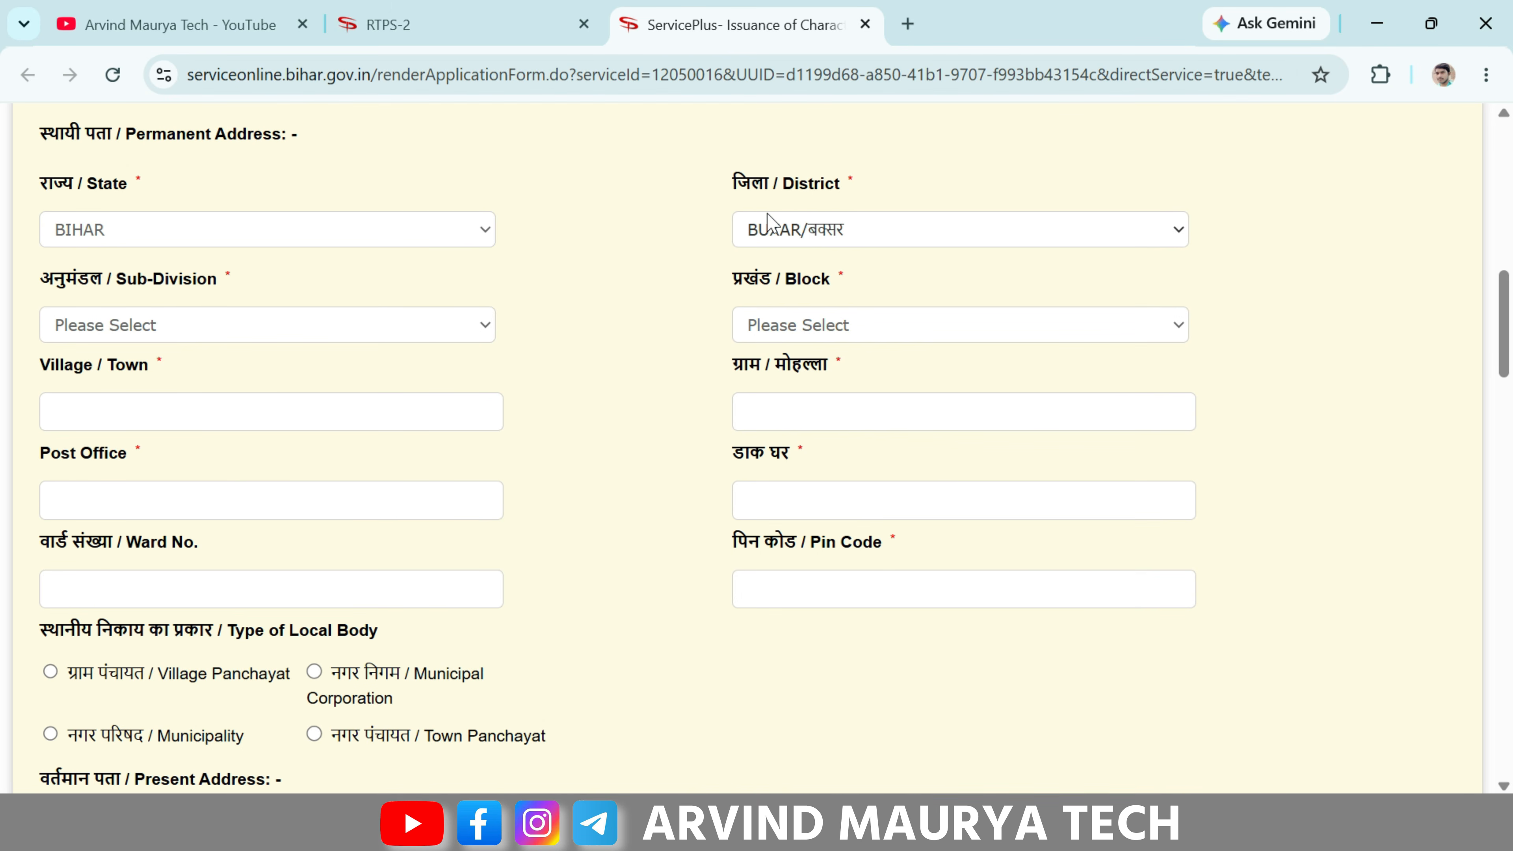
pyautogui.click(837, 229)
pyautogui.click(836, 228)
pyautogui.click(837, 226)
pyautogui.click(587, 232)
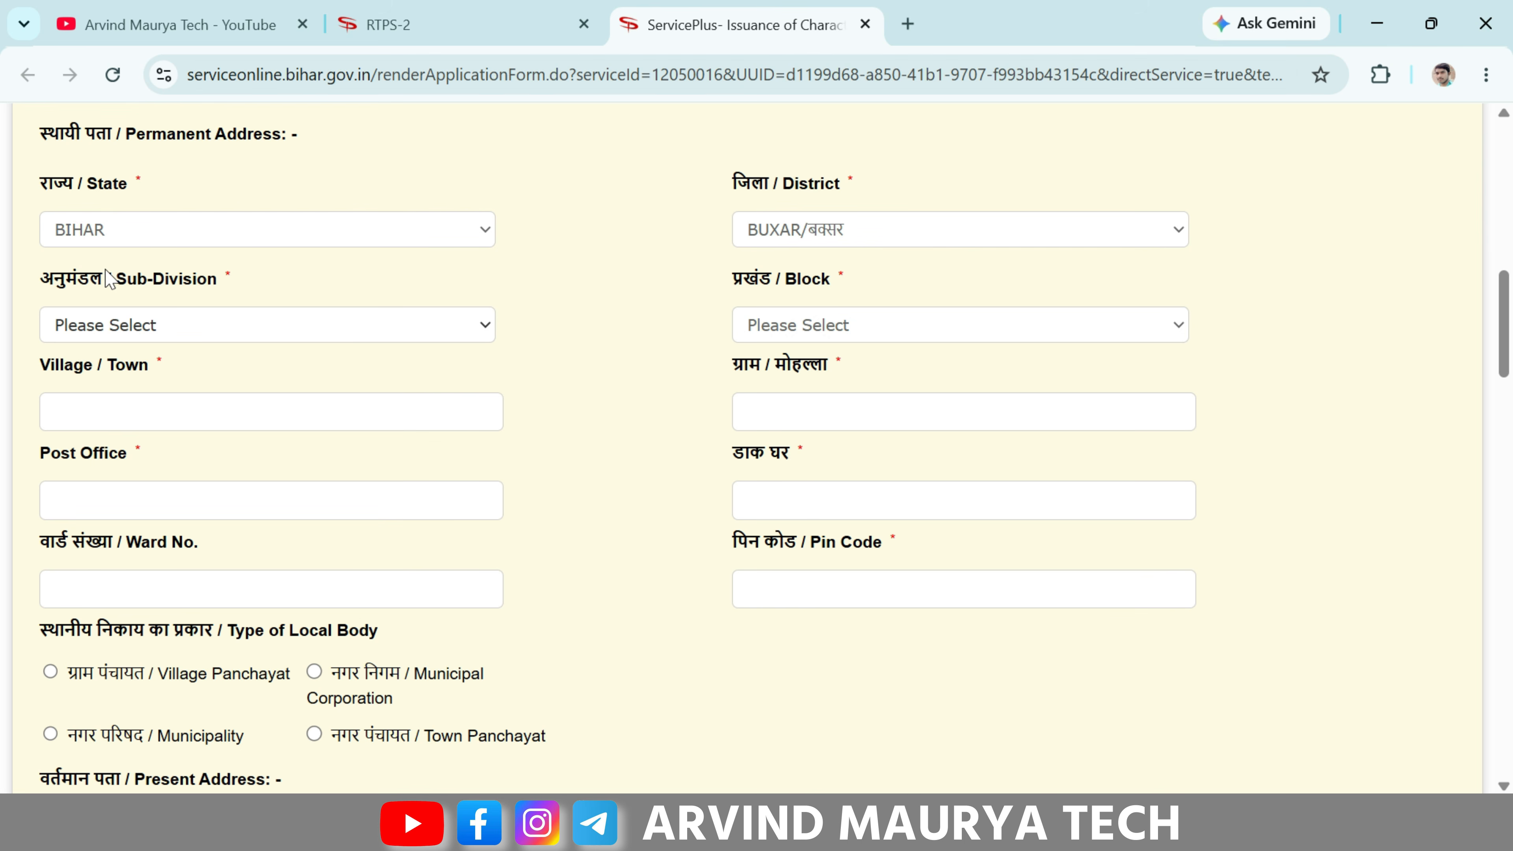
# - Choose BUXAR as the sub-division and CHAUSA as the block
pyautogui.moveTo(107, 277); pyautogui.dragTo(174, 279)
pyautogui.click(193, 294)
pyautogui.click(220, 316)
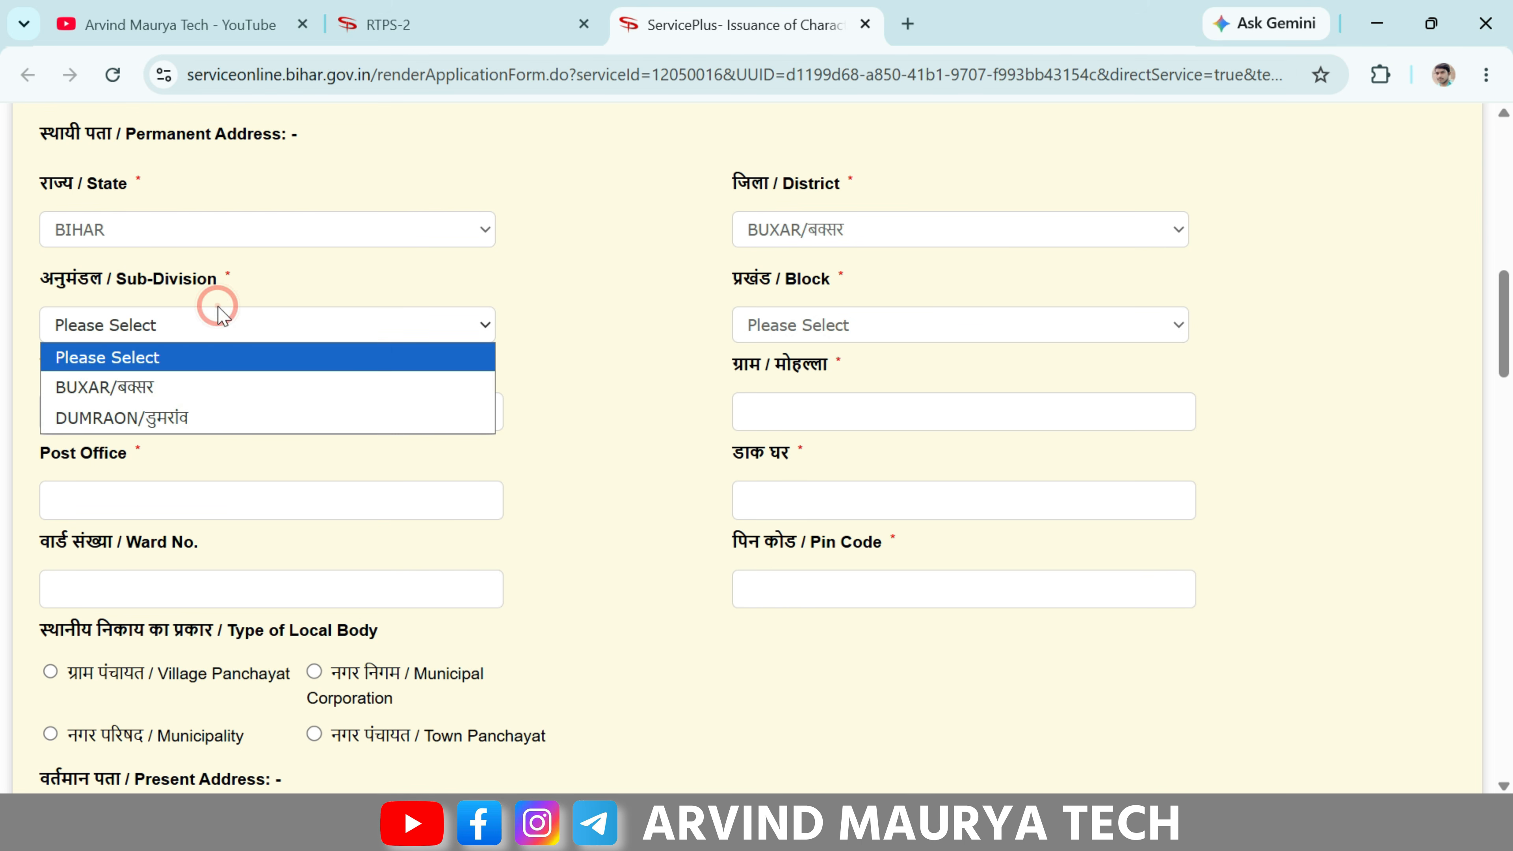
pyautogui.click(187, 393)
pyautogui.click(819, 327)
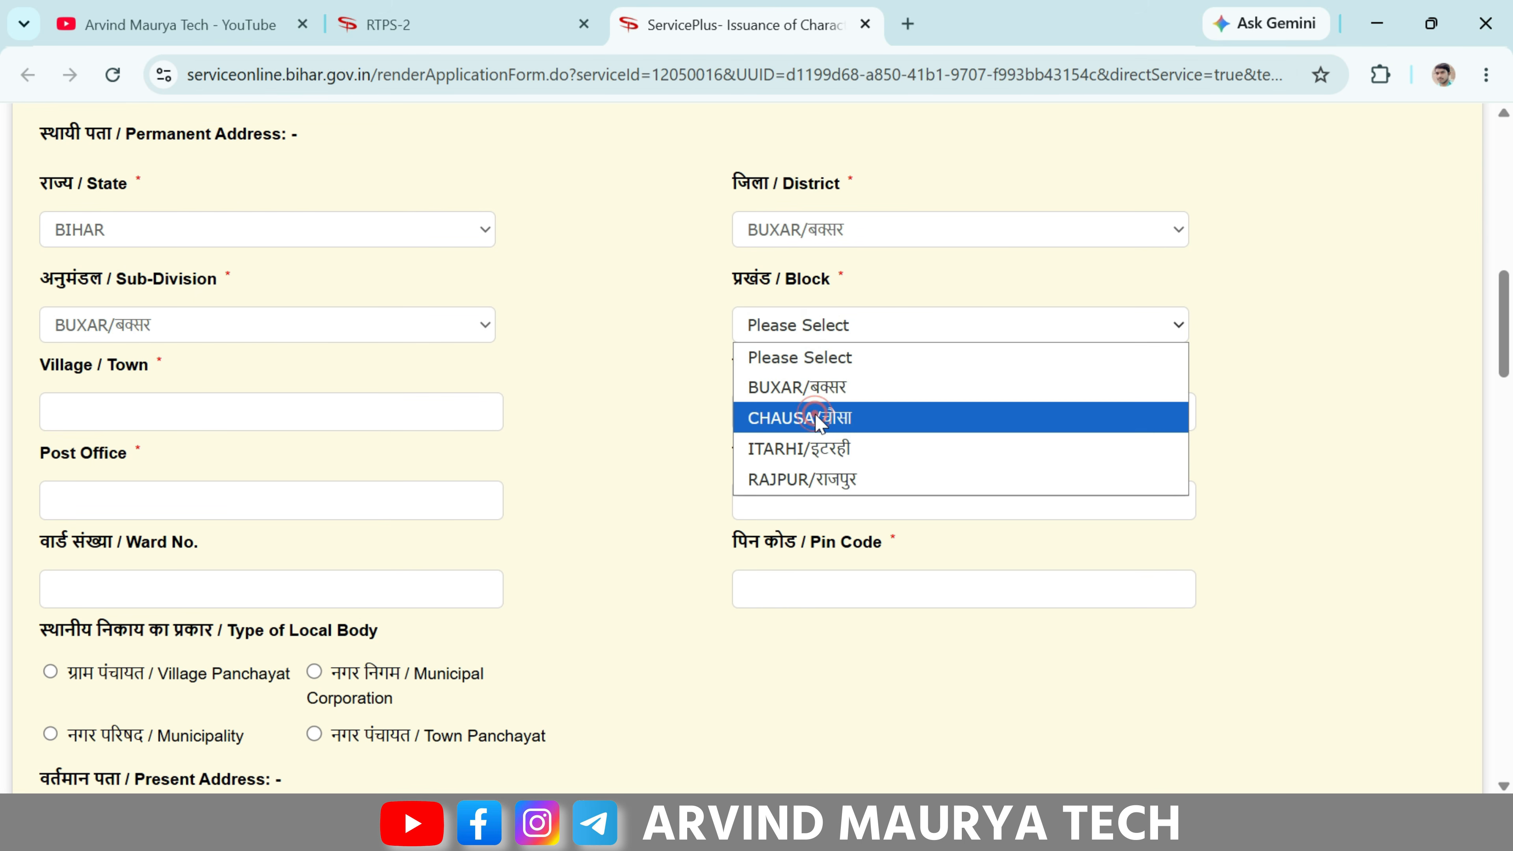
pyautogui.click(816, 417)
pyautogui.moveTo(39, 366); pyautogui.dragTo(158, 365)
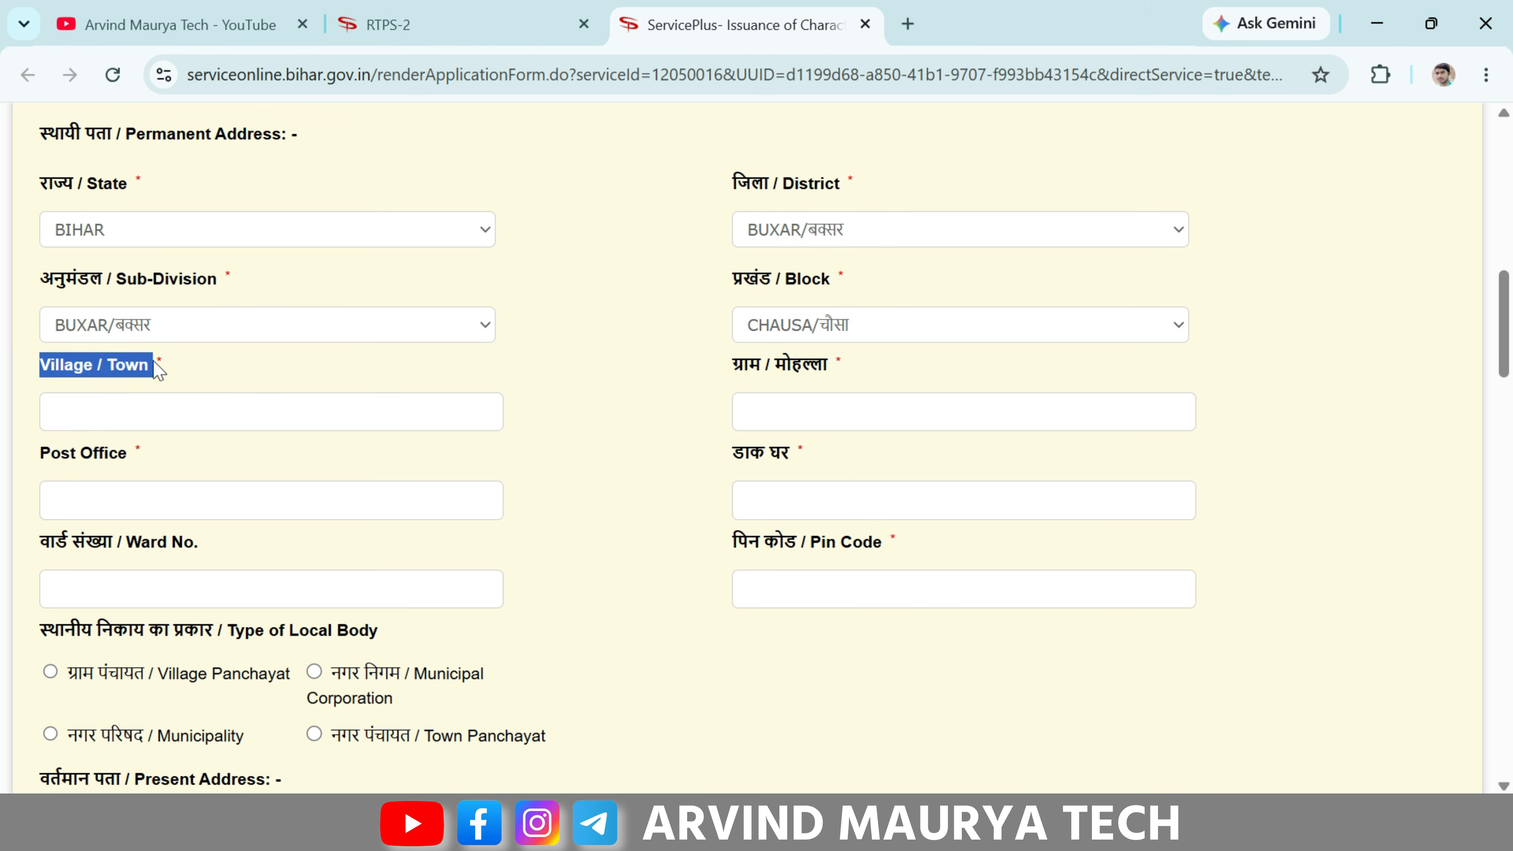
pyautogui.click(156, 364)
pyautogui.scroll(-2, 198, 268)
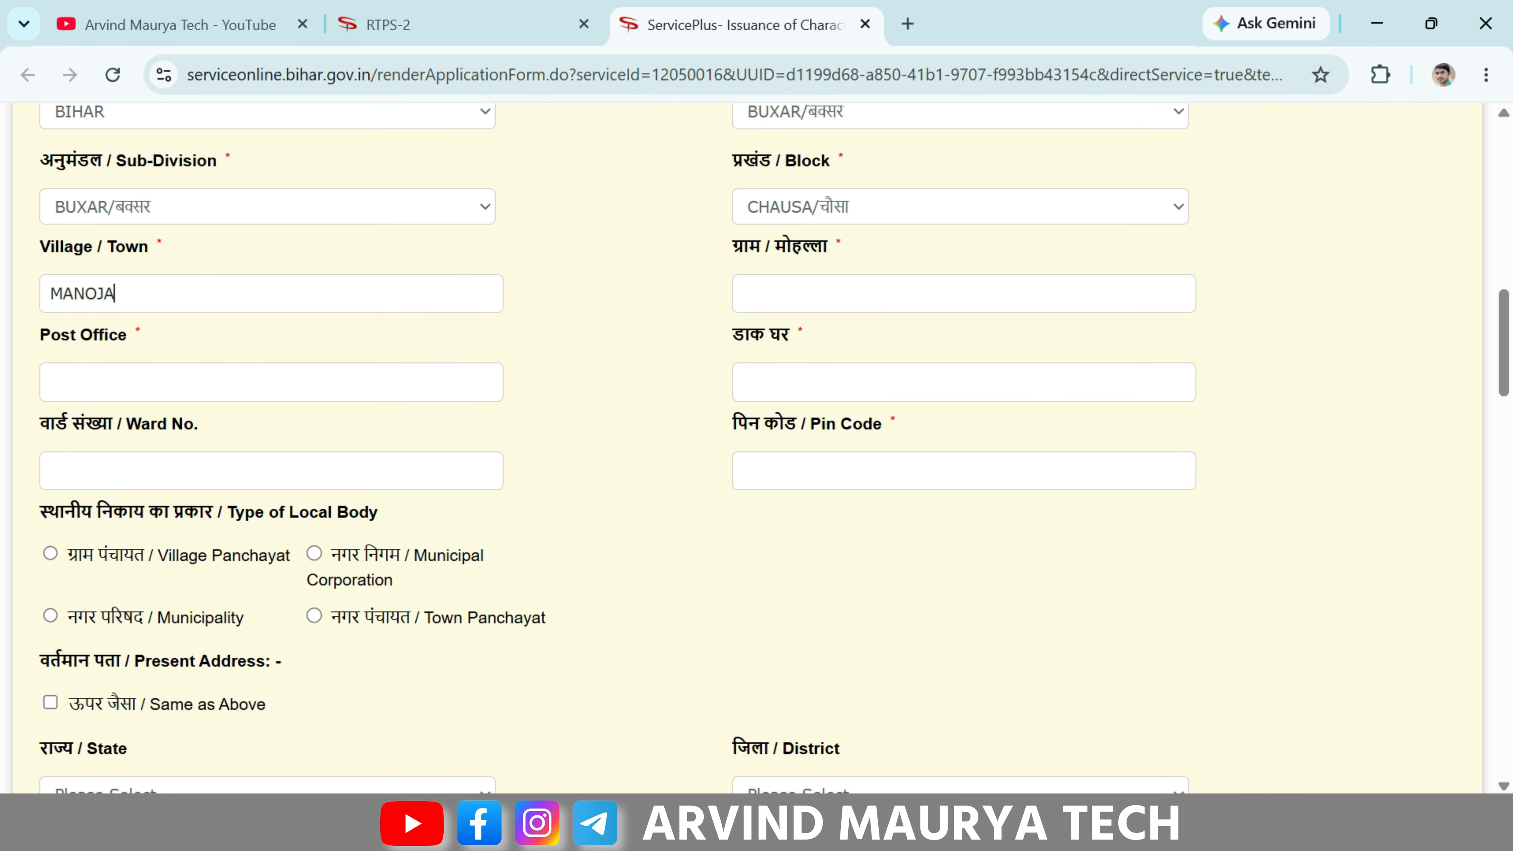
# - Correct the village name to MANOHARPUR, with Hindi मनोहरपुर auto-filled, then pass Ward No. and Pin Code
pyautogui.press('BackSpace')
pyautogui.press('BackSpace')
pyautogui.press('BackSpace')
pyautogui.press('BackSpace')
pyautogui.press('BackSpace')
pyautogui.press('BackSpace')
pyautogui.click(825, 304)
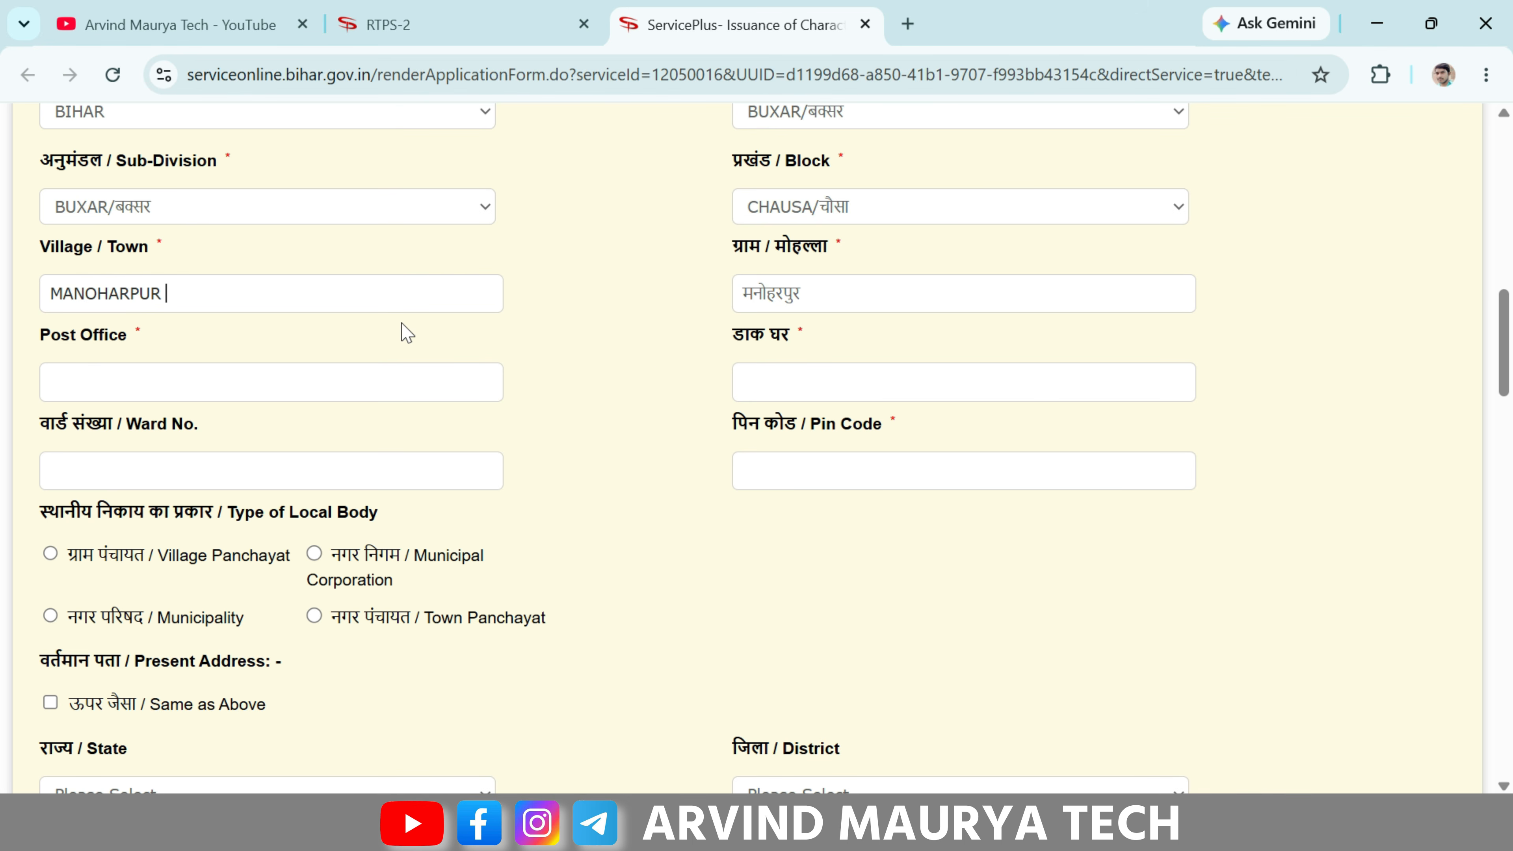
pyautogui.moveTo(42, 334); pyautogui.dragTo(144, 350)
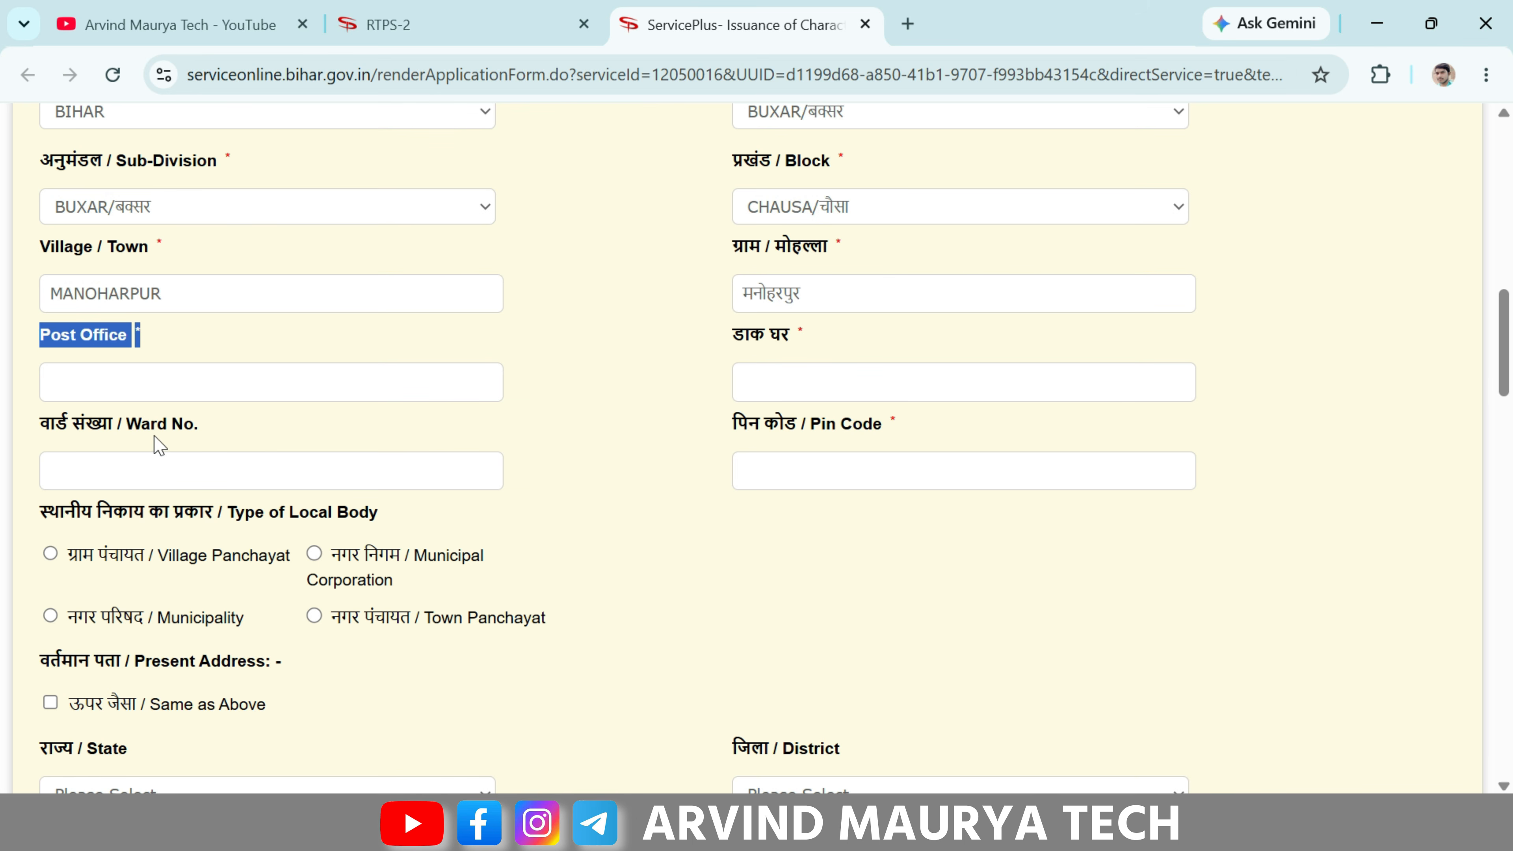
pyautogui.moveTo(41, 425); pyautogui.dragTo(202, 427)
pyautogui.click(203, 428)
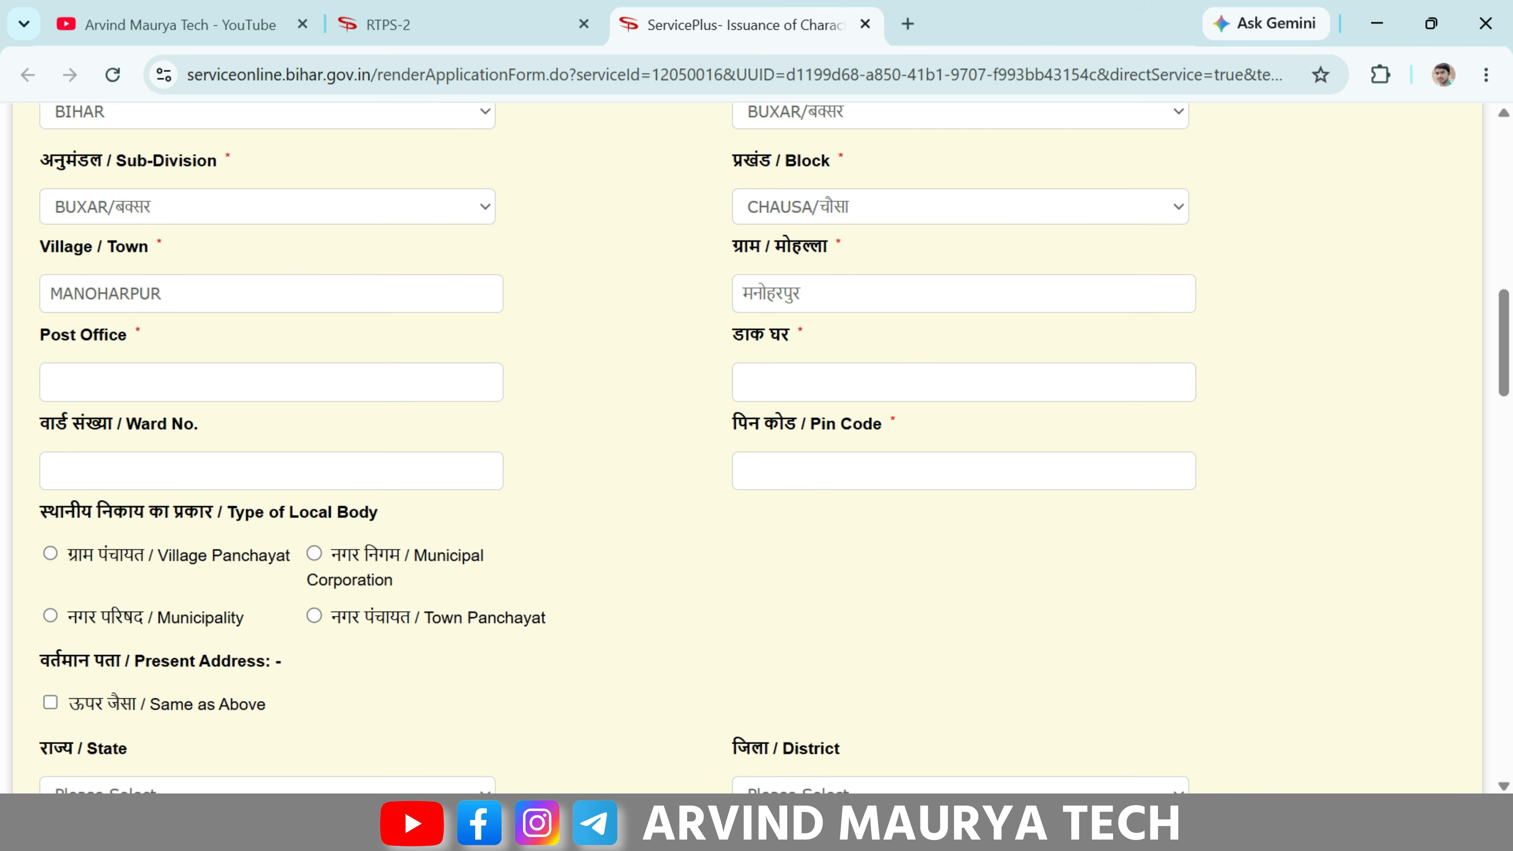
pyautogui.moveTo(808, 429); pyautogui.dragTo(898, 426)
pyautogui.click(898, 425)
pyautogui.scroll(-4, 462, 453)
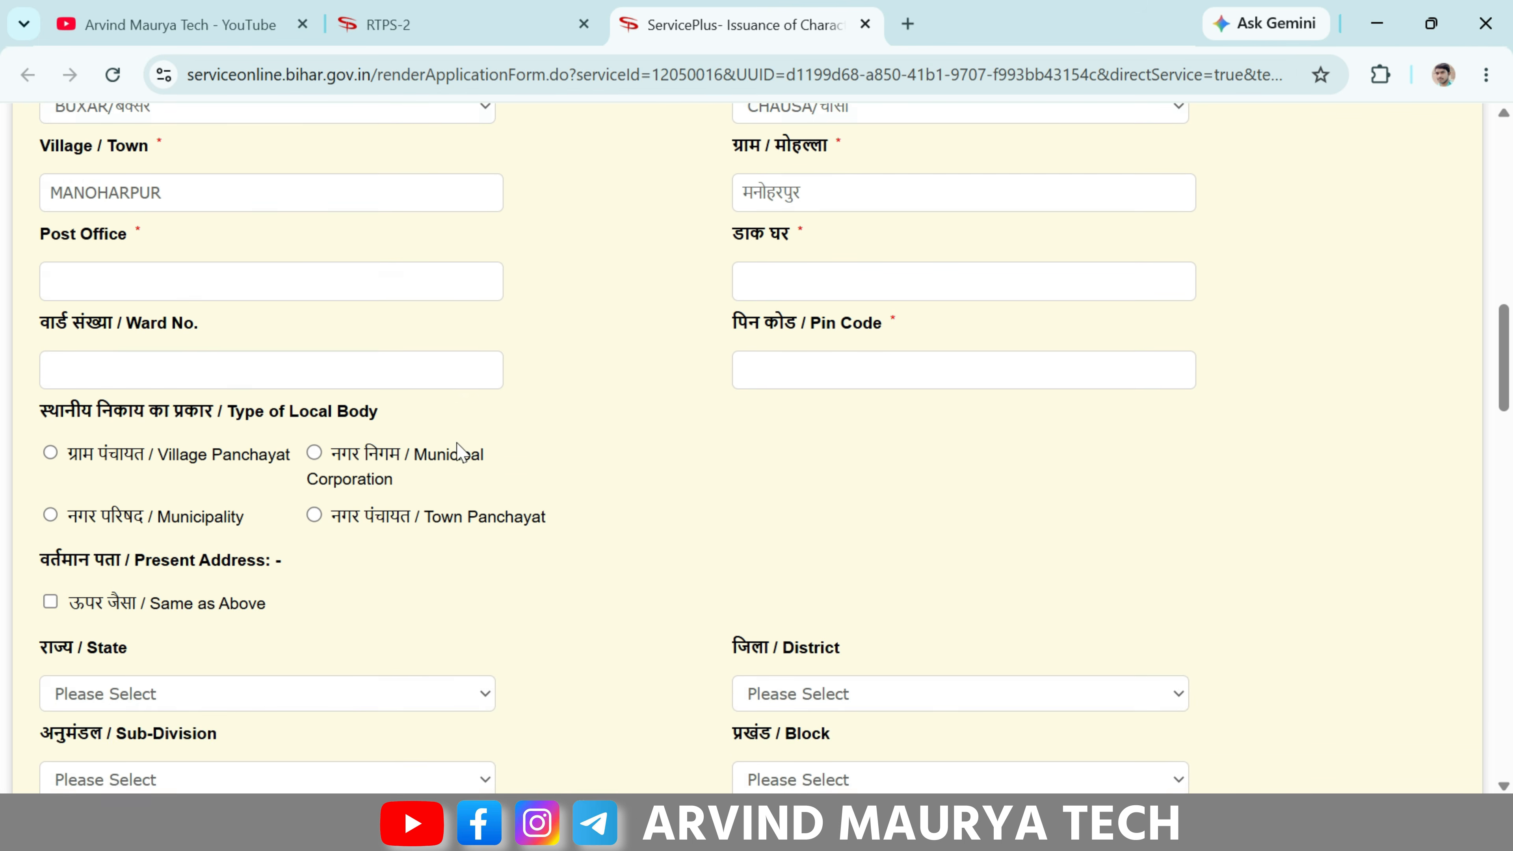
pyautogui.moveTo(39, 275); pyautogui.dragTo(270, 288)
# - Try Town Panchayat as the local body type, closing its list without choosing
pyautogui.click(265, 283)
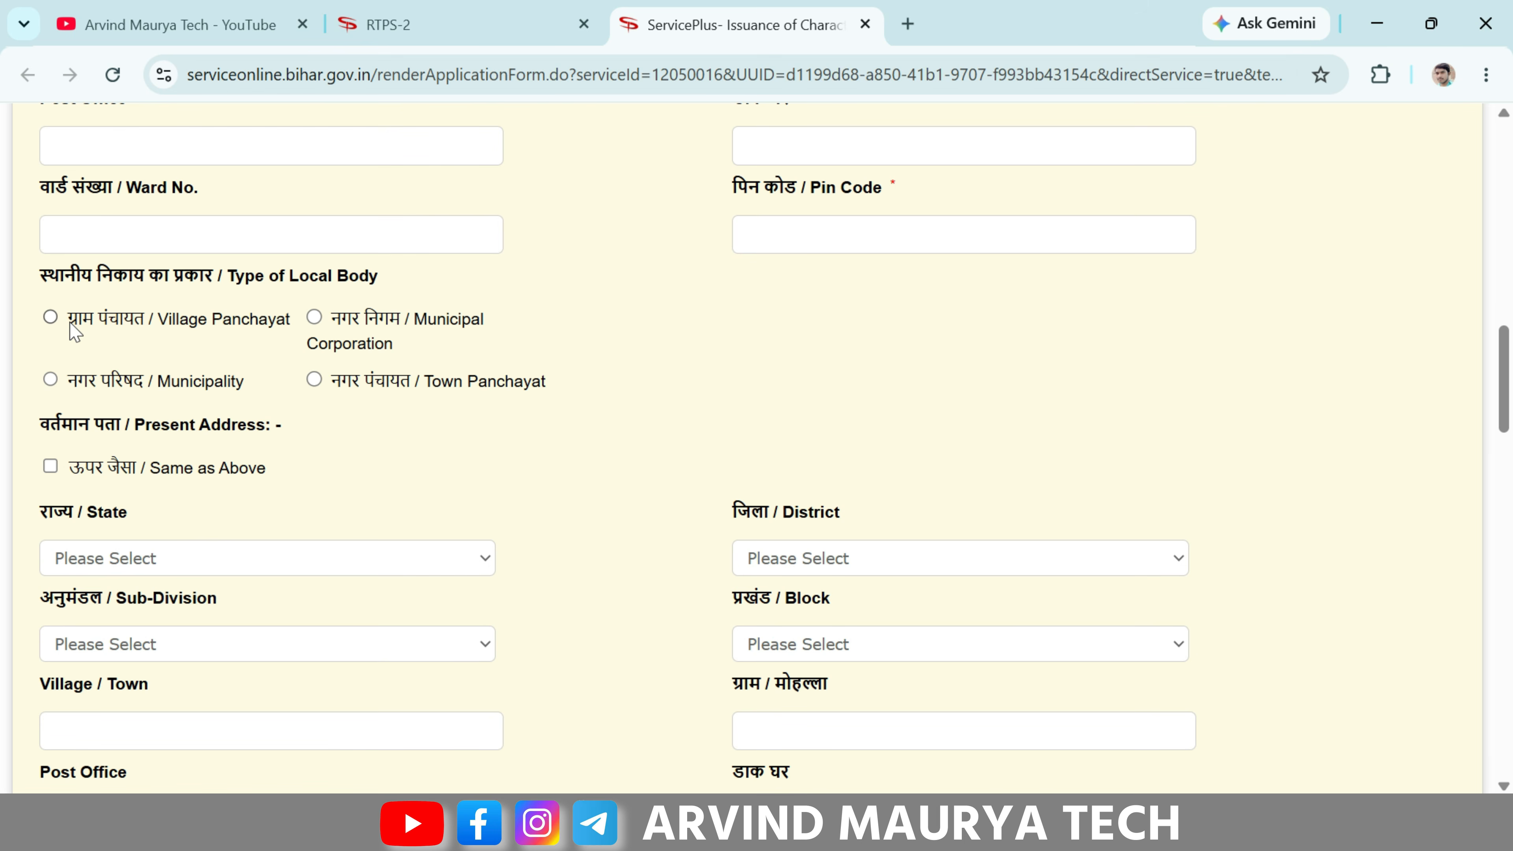
pyautogui.moveTo(73, 322); pyautogui.dragTo(173, 328)
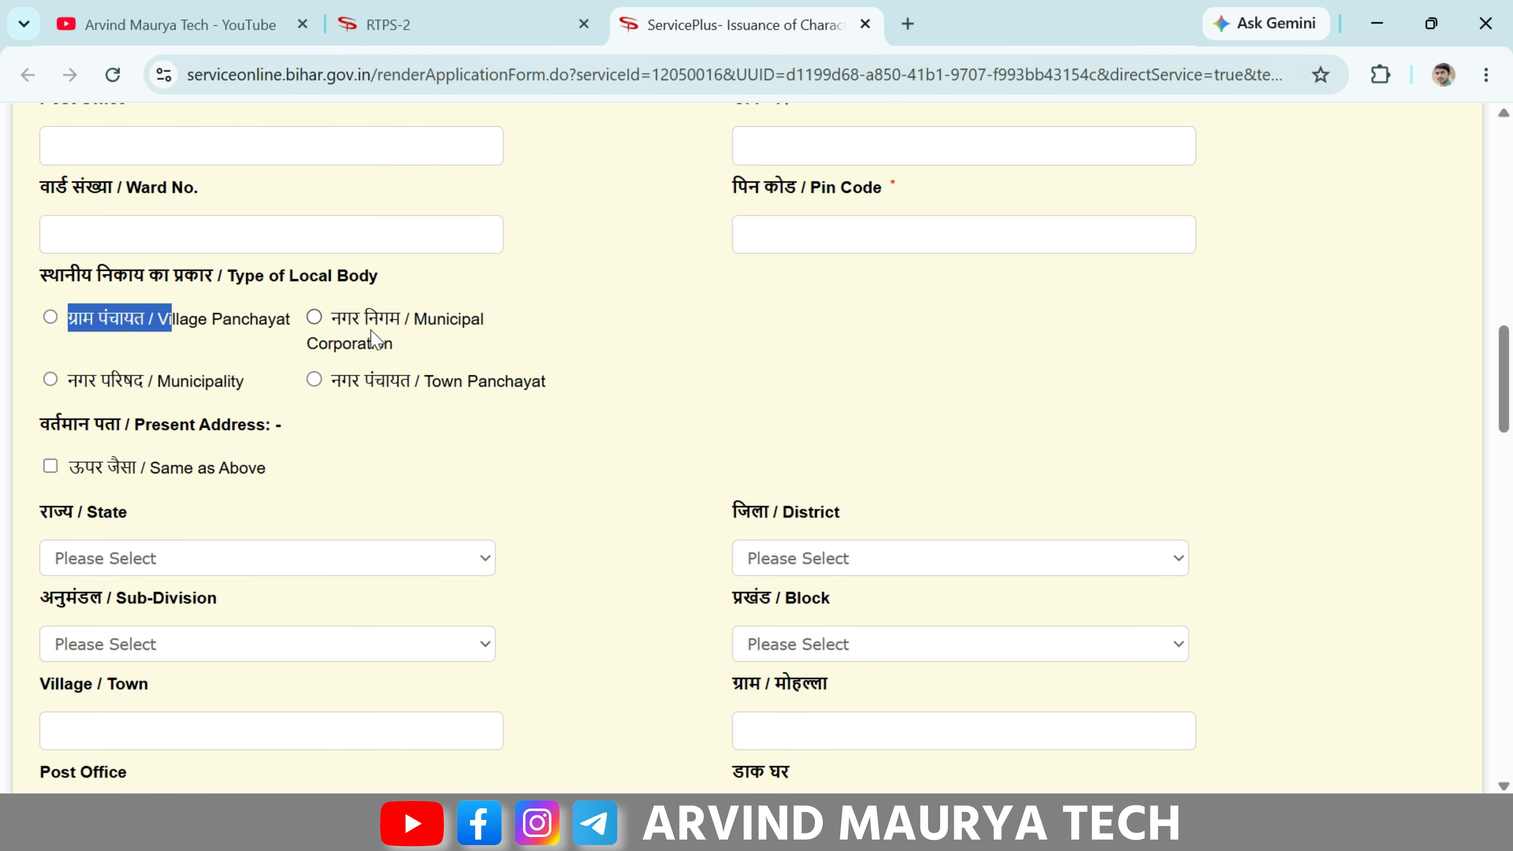
pyautogui.moveTo(333, 319); pyautogui.dragTo(439, 322)
pyautogui.moveTo(65, 382); pyautogui.dragTo(143, 382)
pyautogui.moveTo(334, 381); pyautogui.dragTo(420, 386)
pyautogui.click(420, 386)
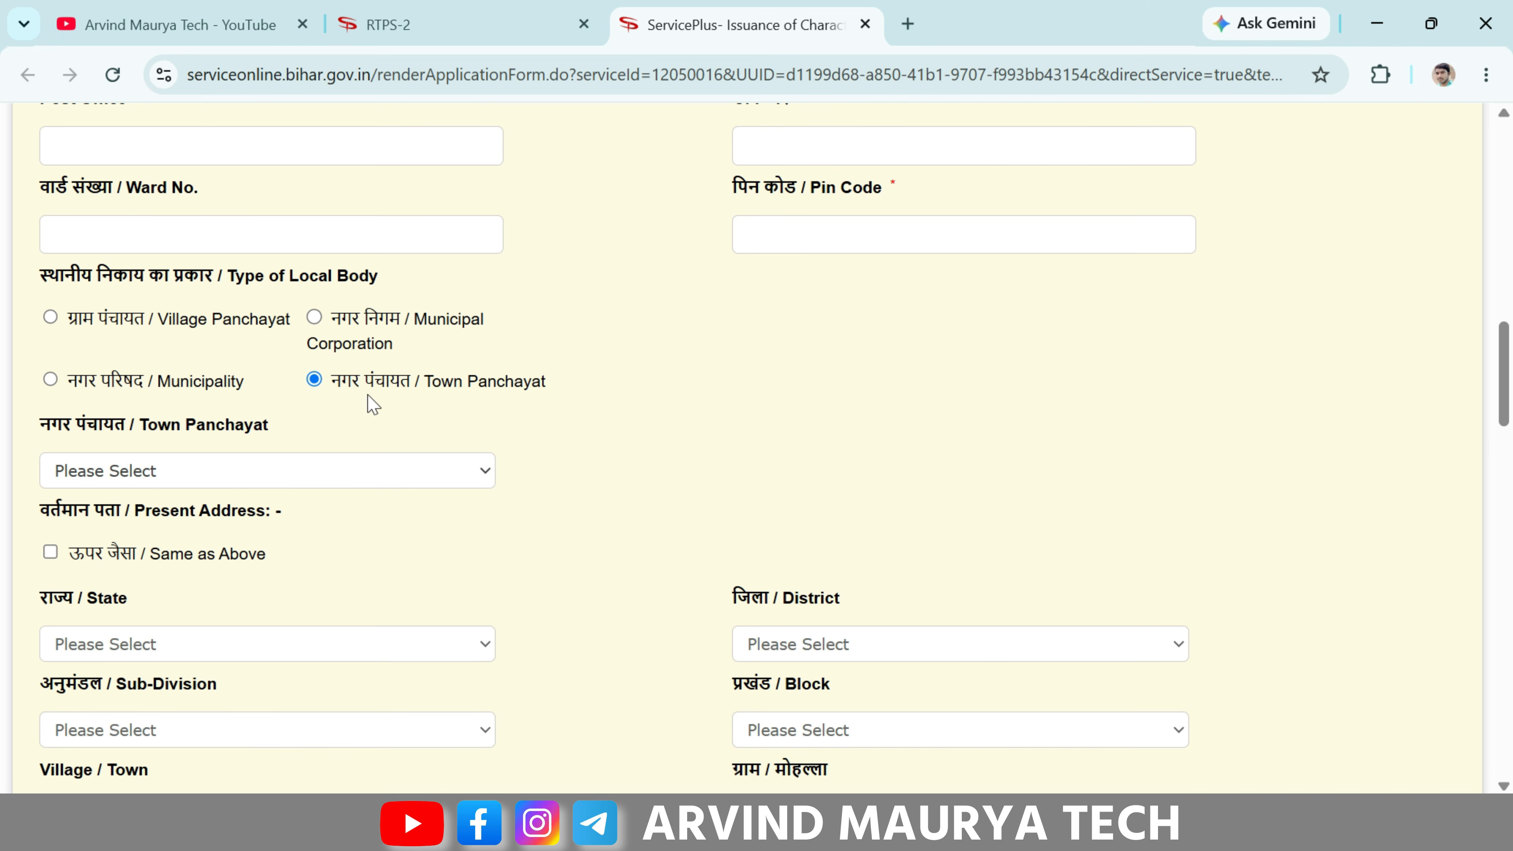
pyautogui.click(286, 476)
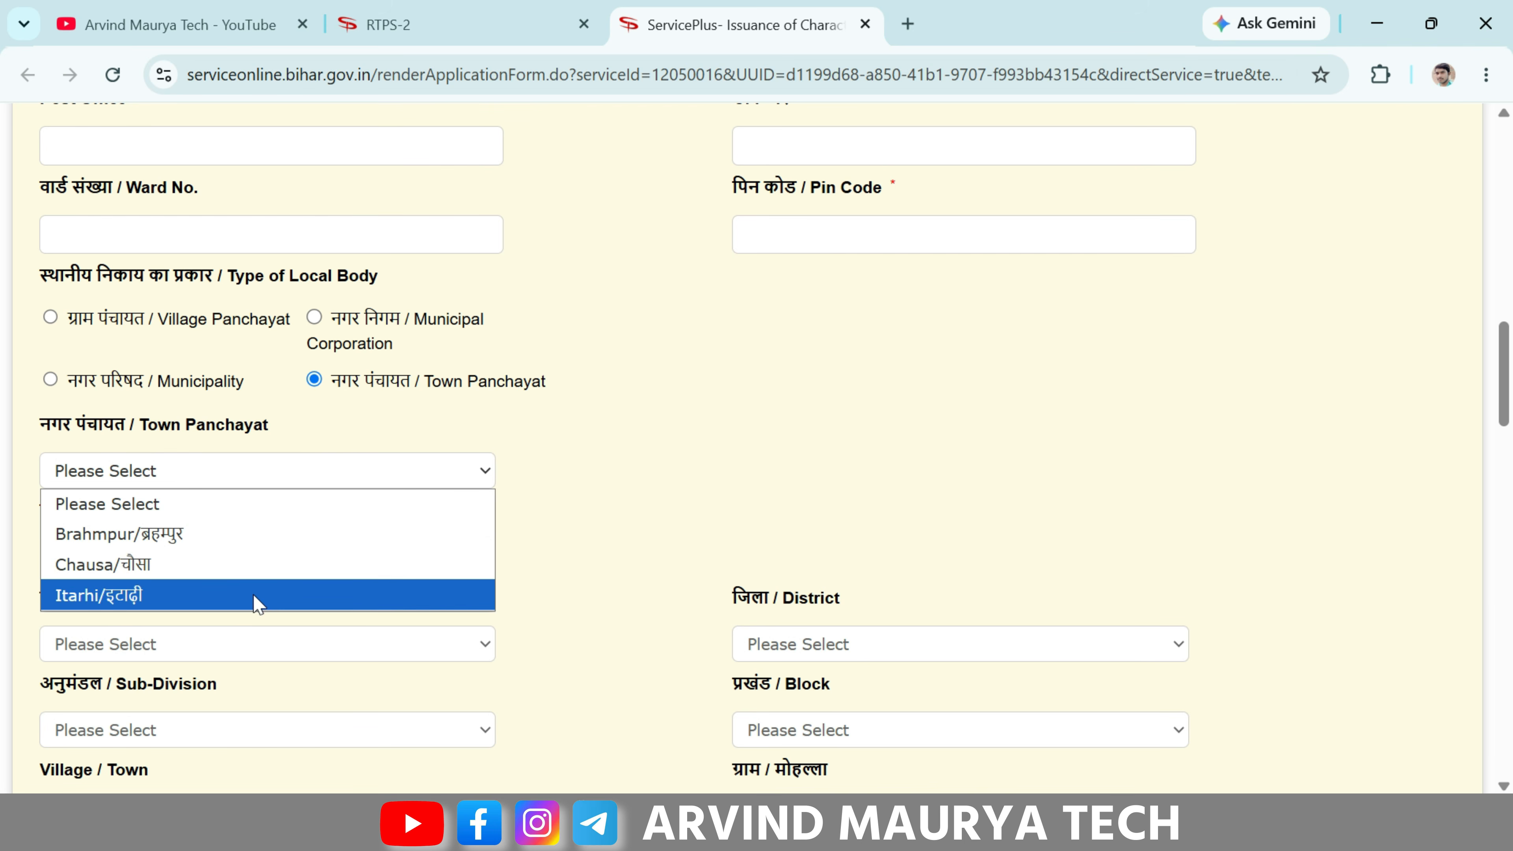
pyautogui.click(539, 468)
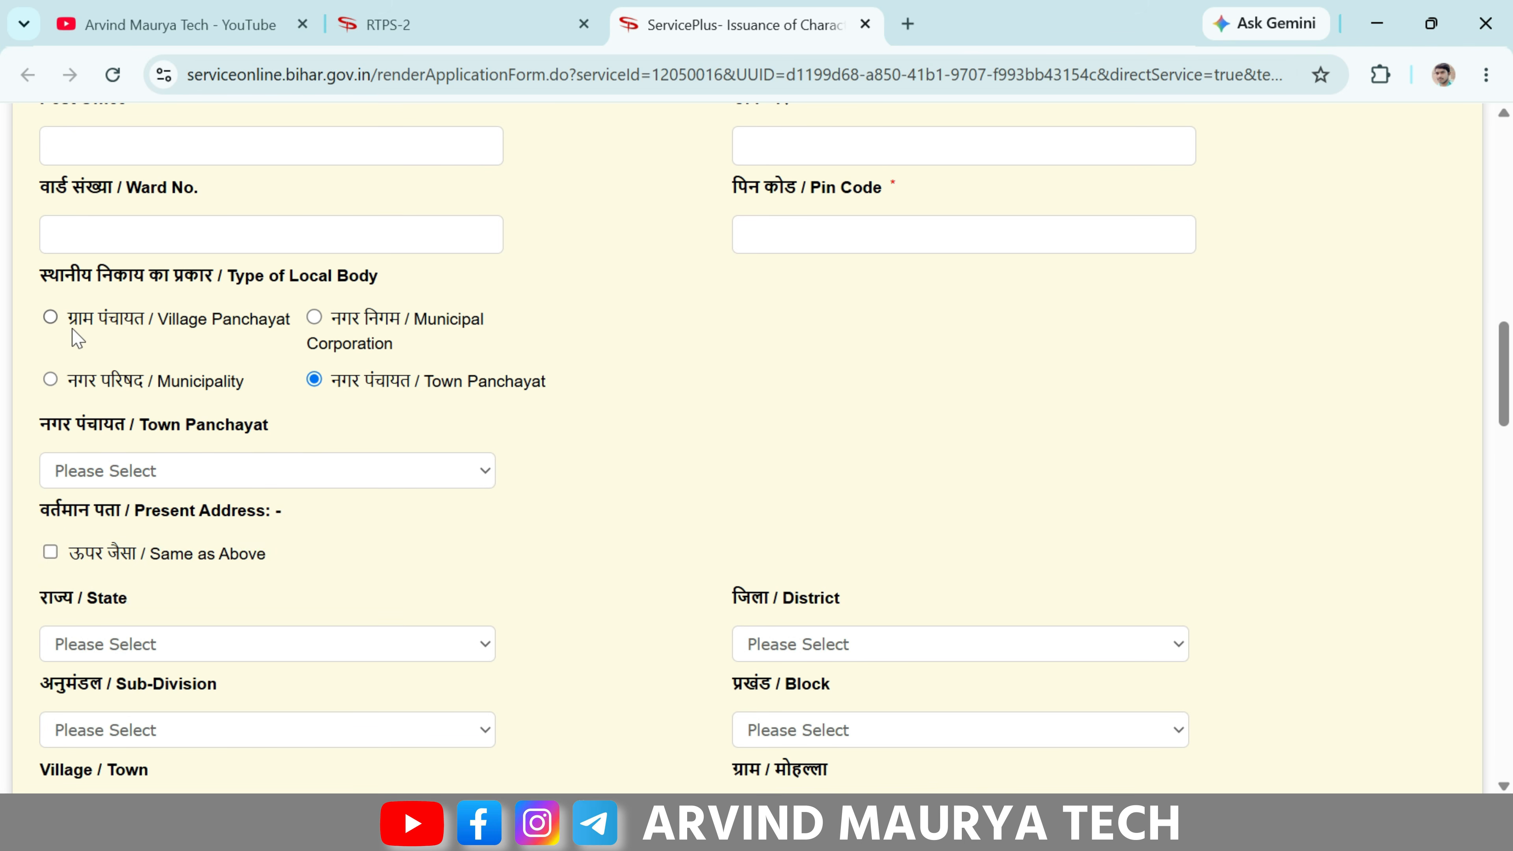
# - Switch the local body type to Village Panchayat, leaving the panchayat list unselected
pyautogui.click(51, 320)
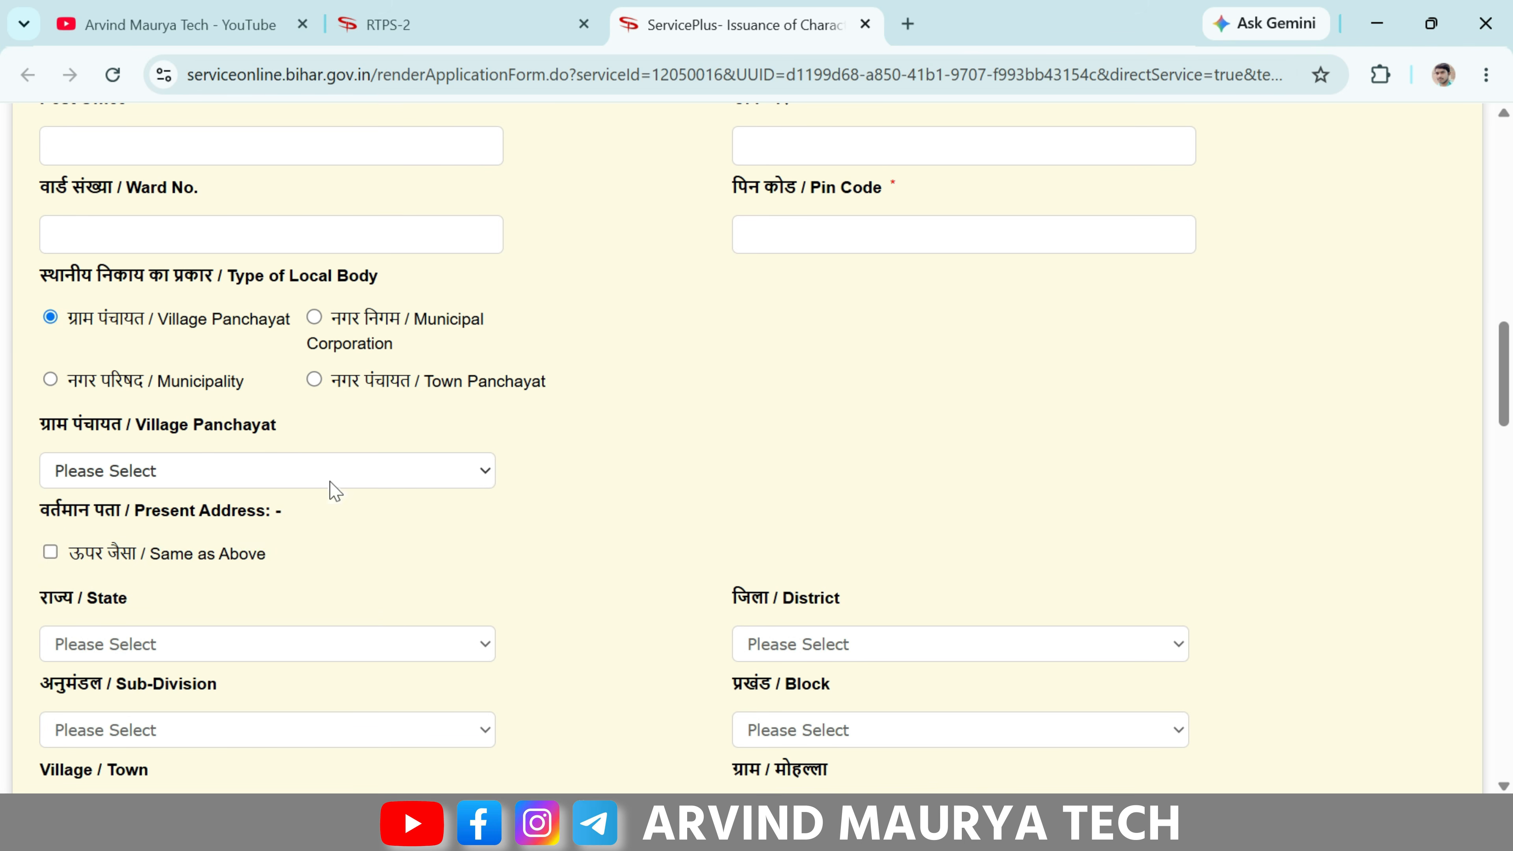
pyautogui.click(313, 474)
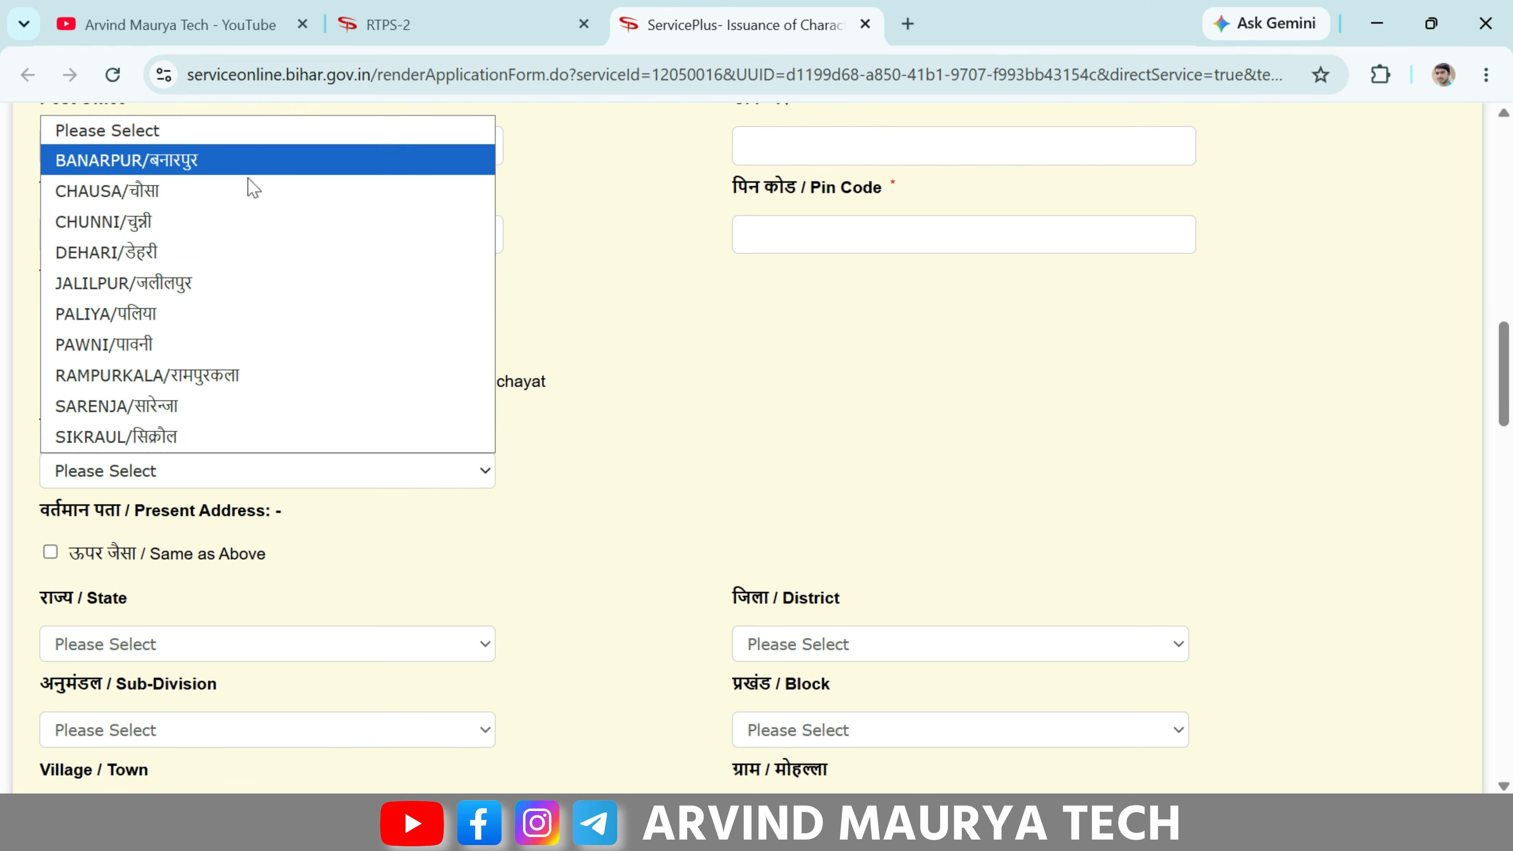
pyautogui.click(596, 470)
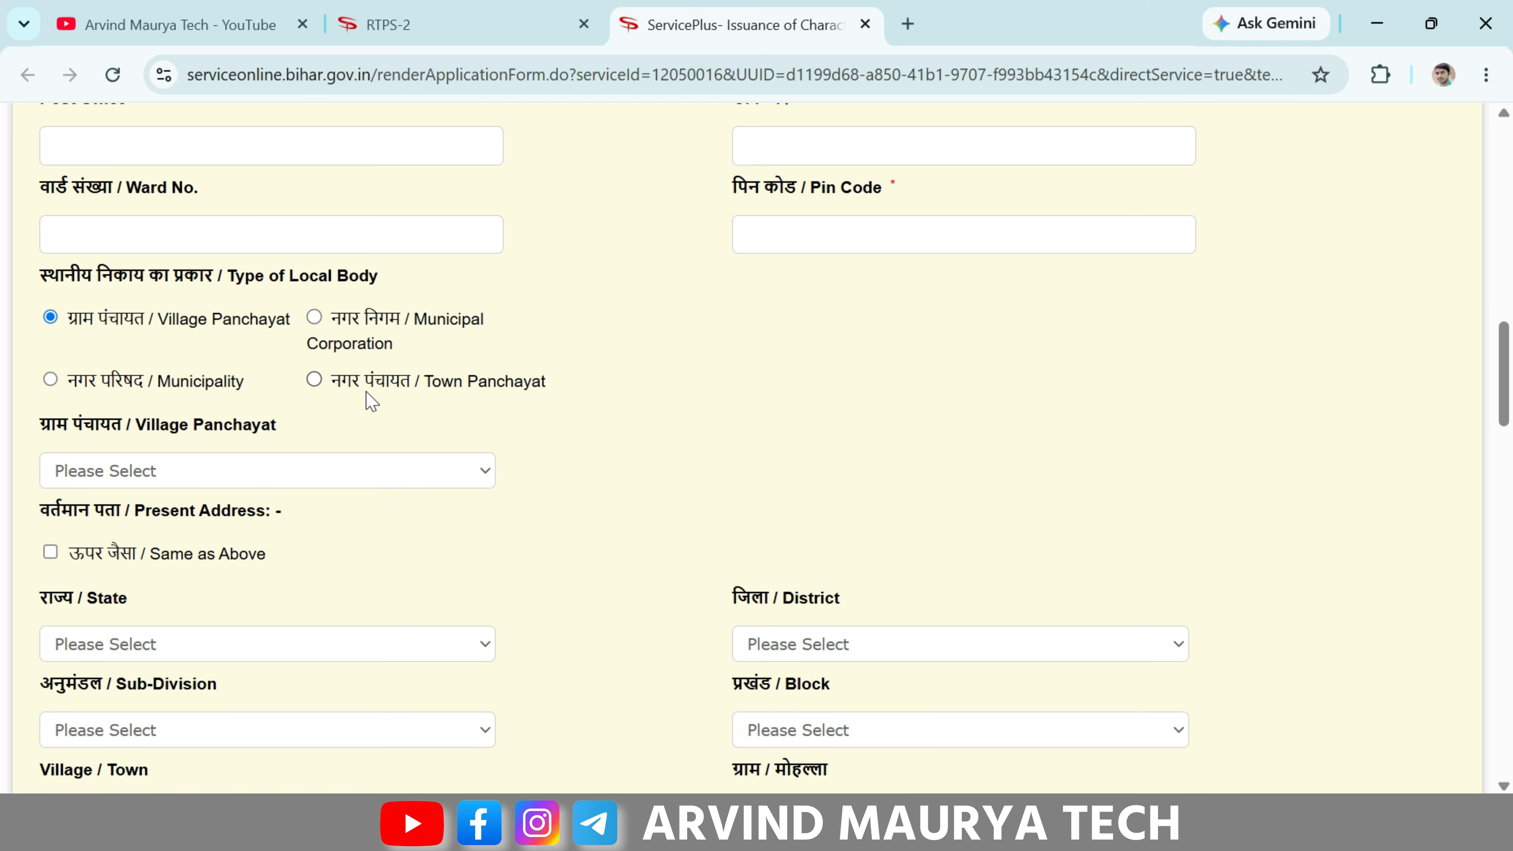
pyautogui.scroll(-2, 169, 351)
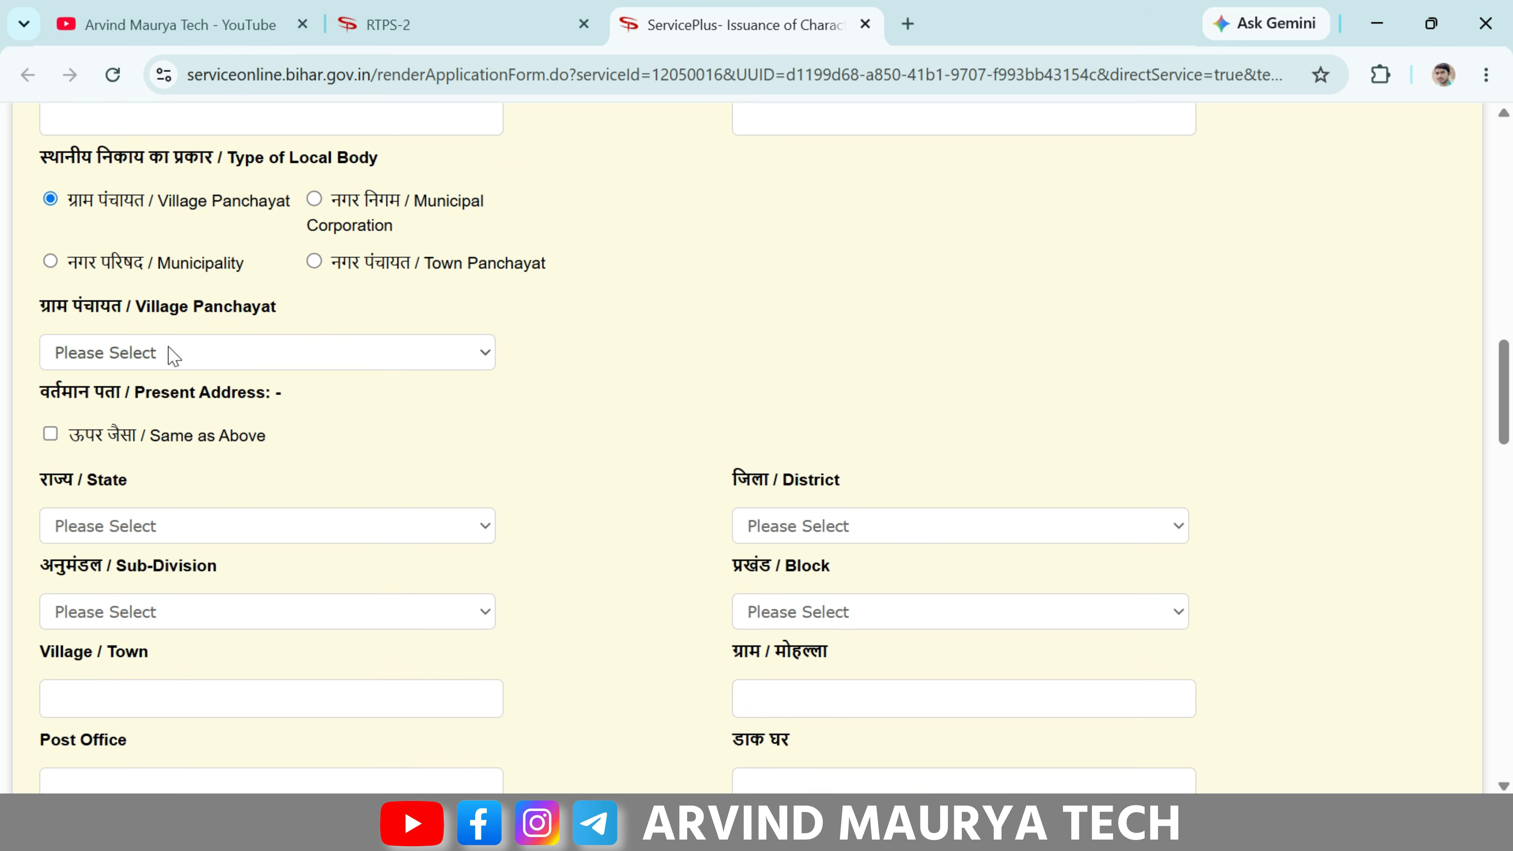
pyautogui.moveTo(91, 395); pyautogui.dragTo(247, 395)
pyautogui.click(256, 398)
# - Tick Same as Above, then change the present address state to PUNJAB
pyautogui.click(195, 437)
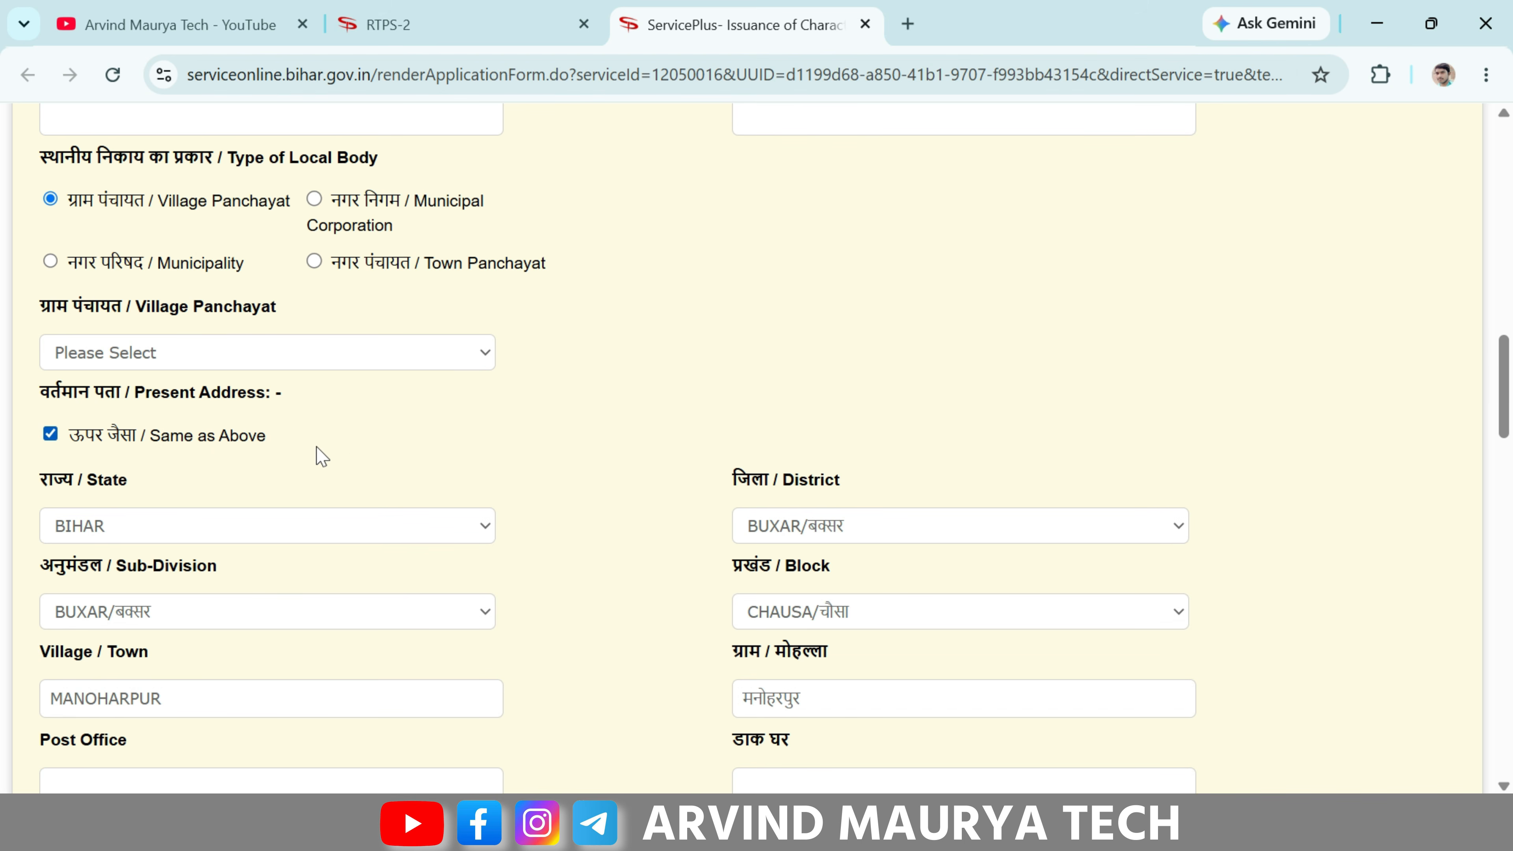
pyautogui.scroll(10, 321, 456)
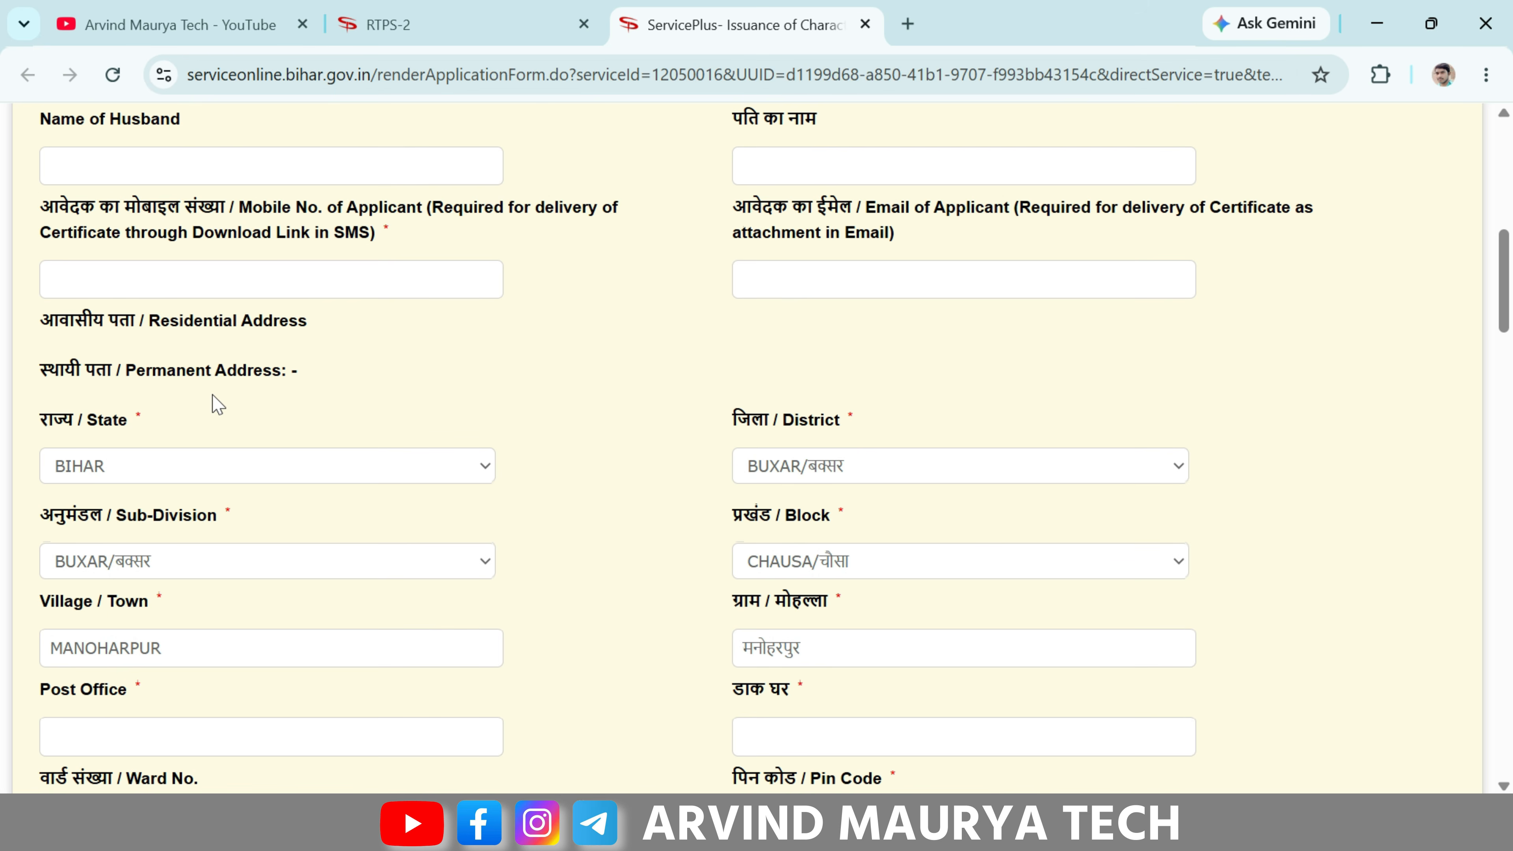
pyautogui.scroll(-2, 217, 404)
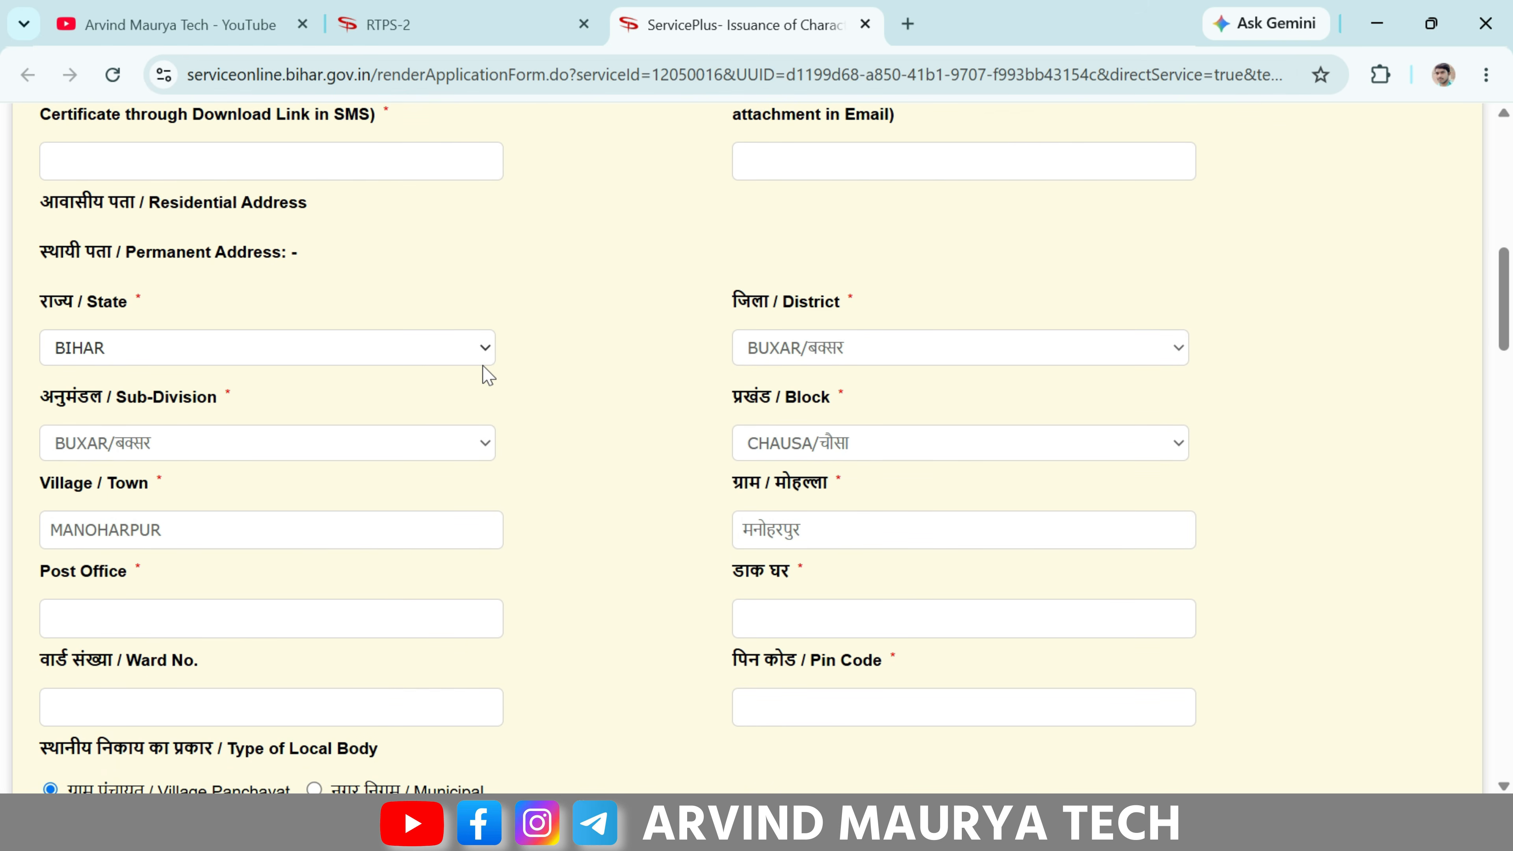
pyautogui.scroll(-10, 488, 374)
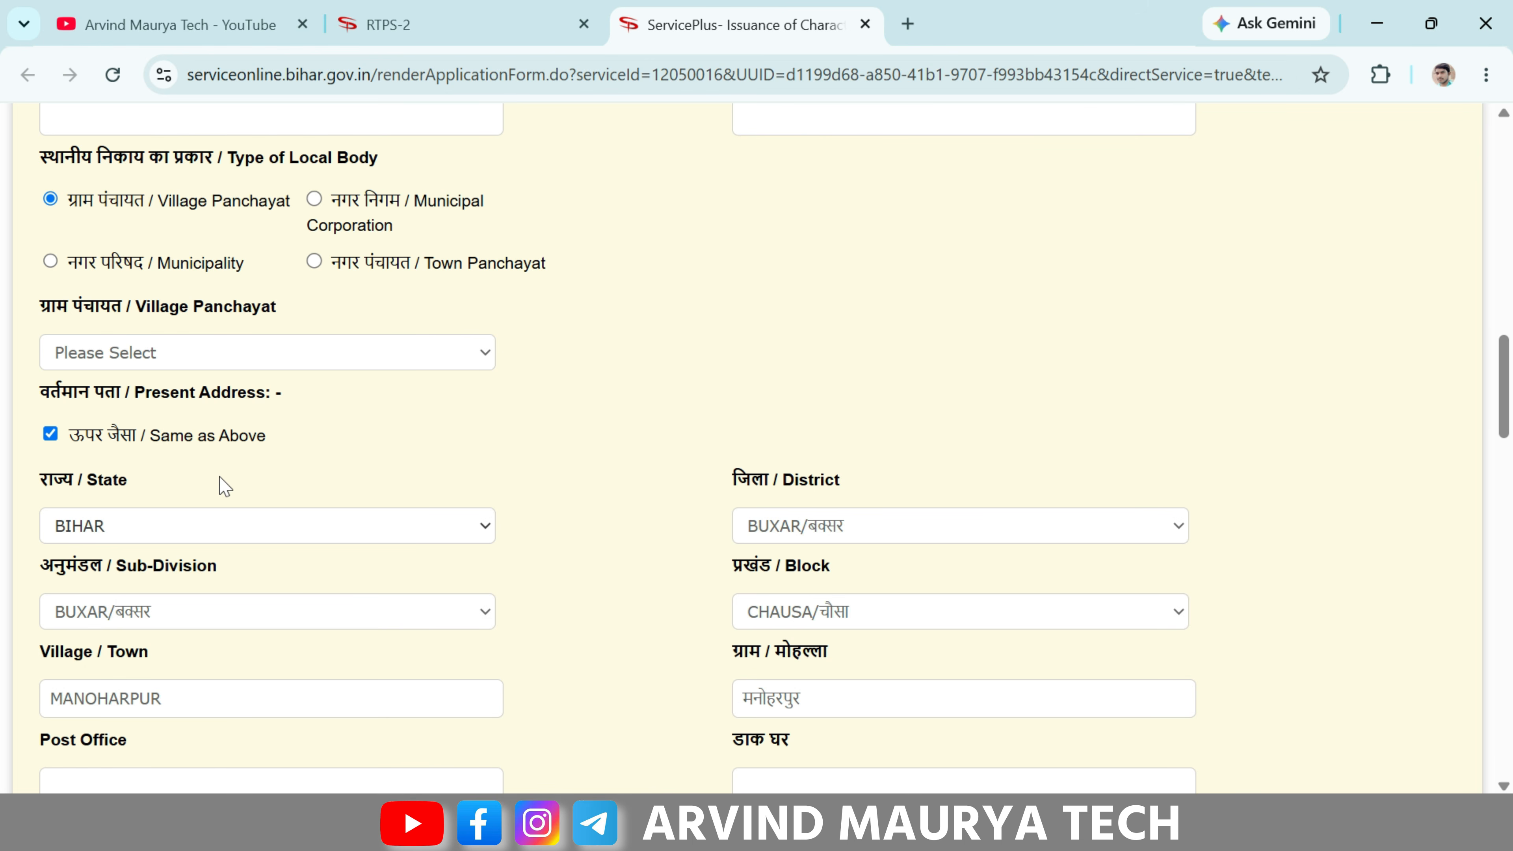
pyautogui.scroll(-2, 297, 426)
pyautogui.click(156, 407)
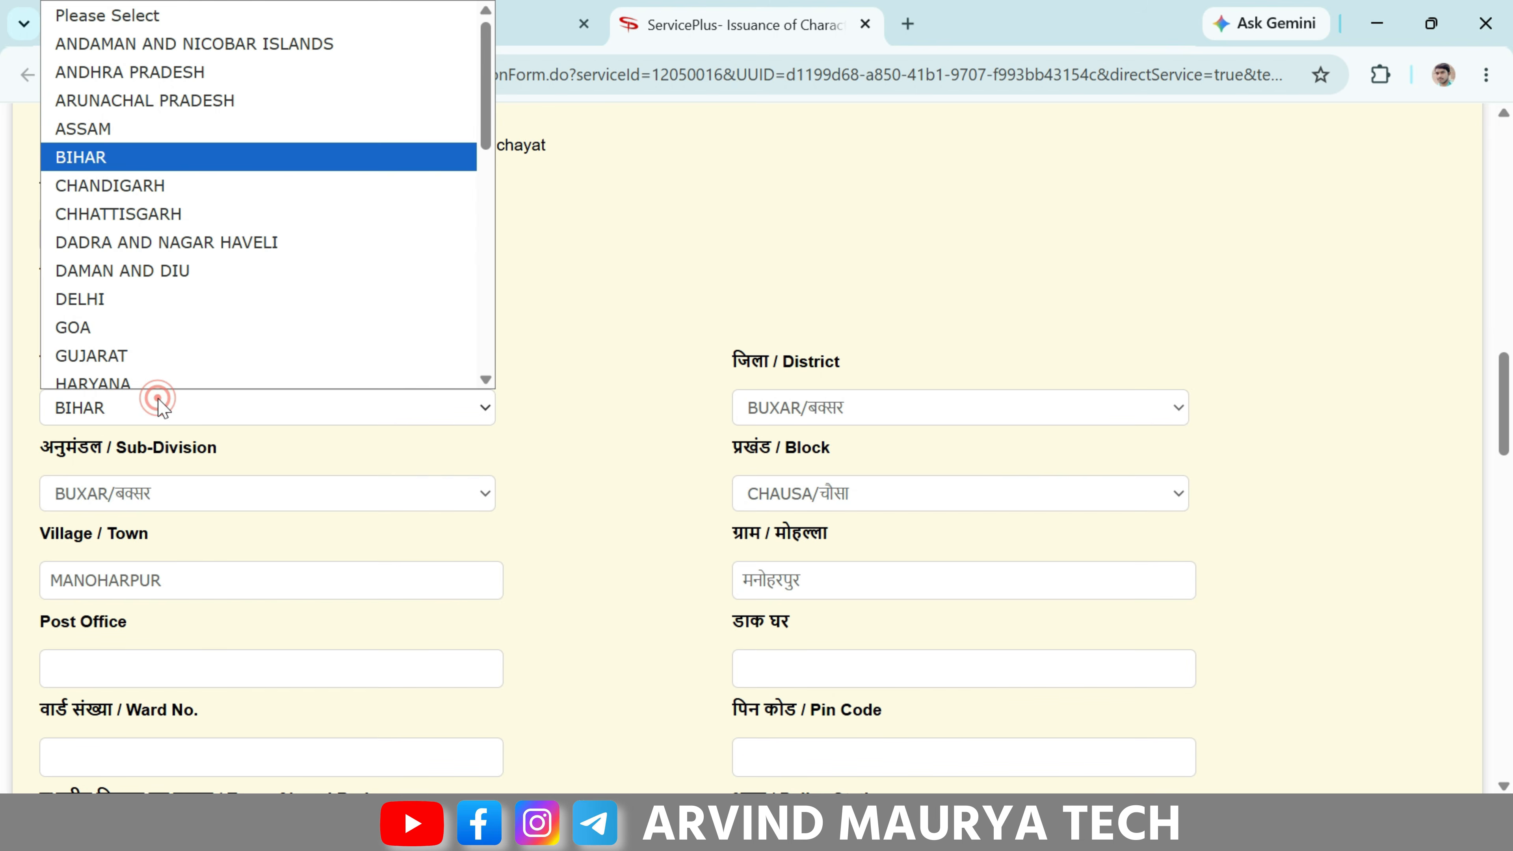
pyautogui.scroll(-5, 126, 331)
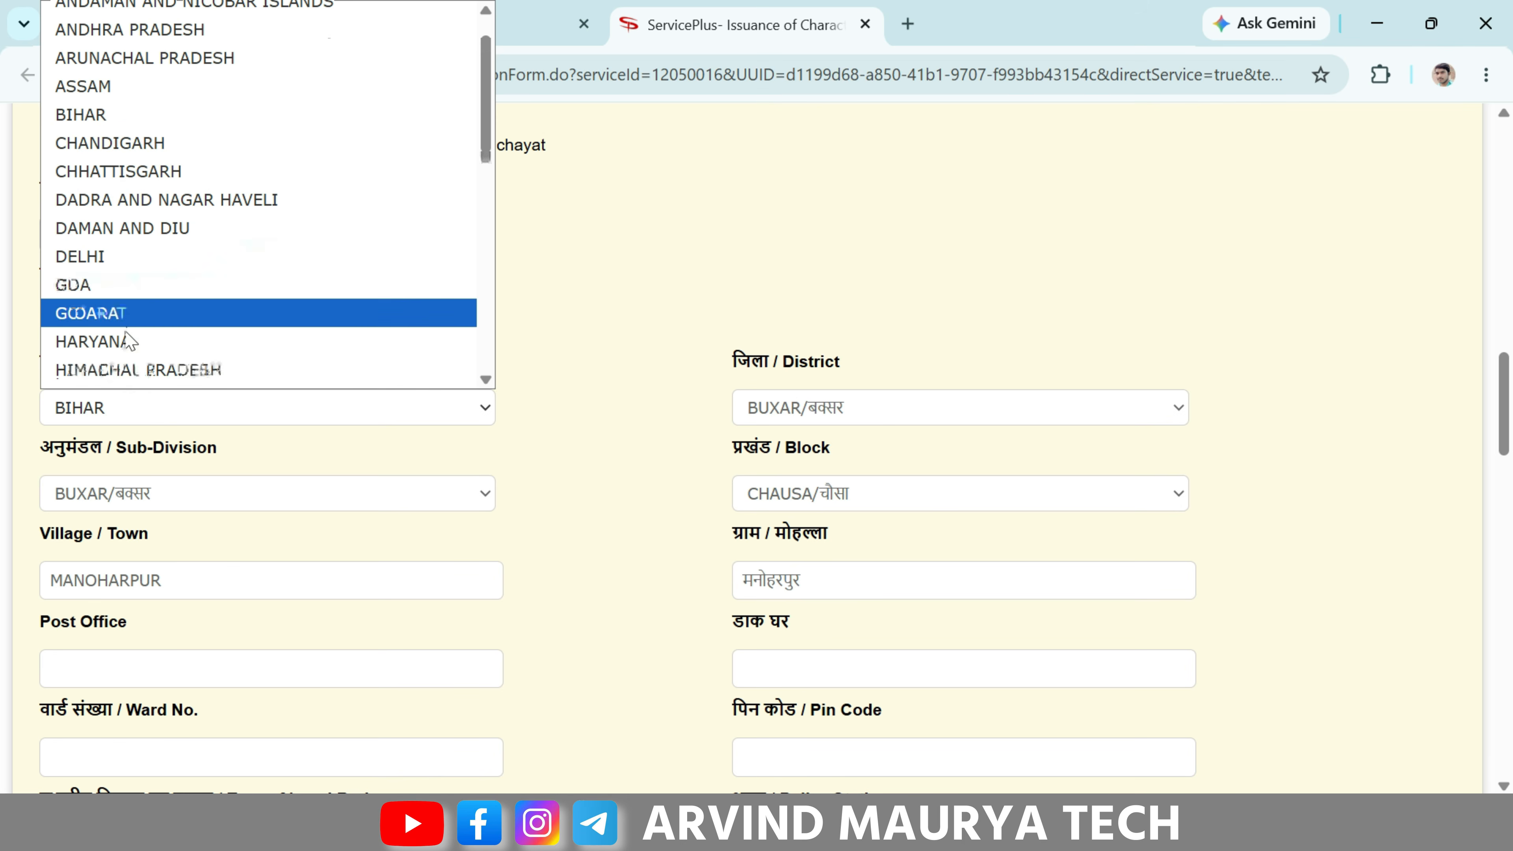
pyautogui.click(127, 327)
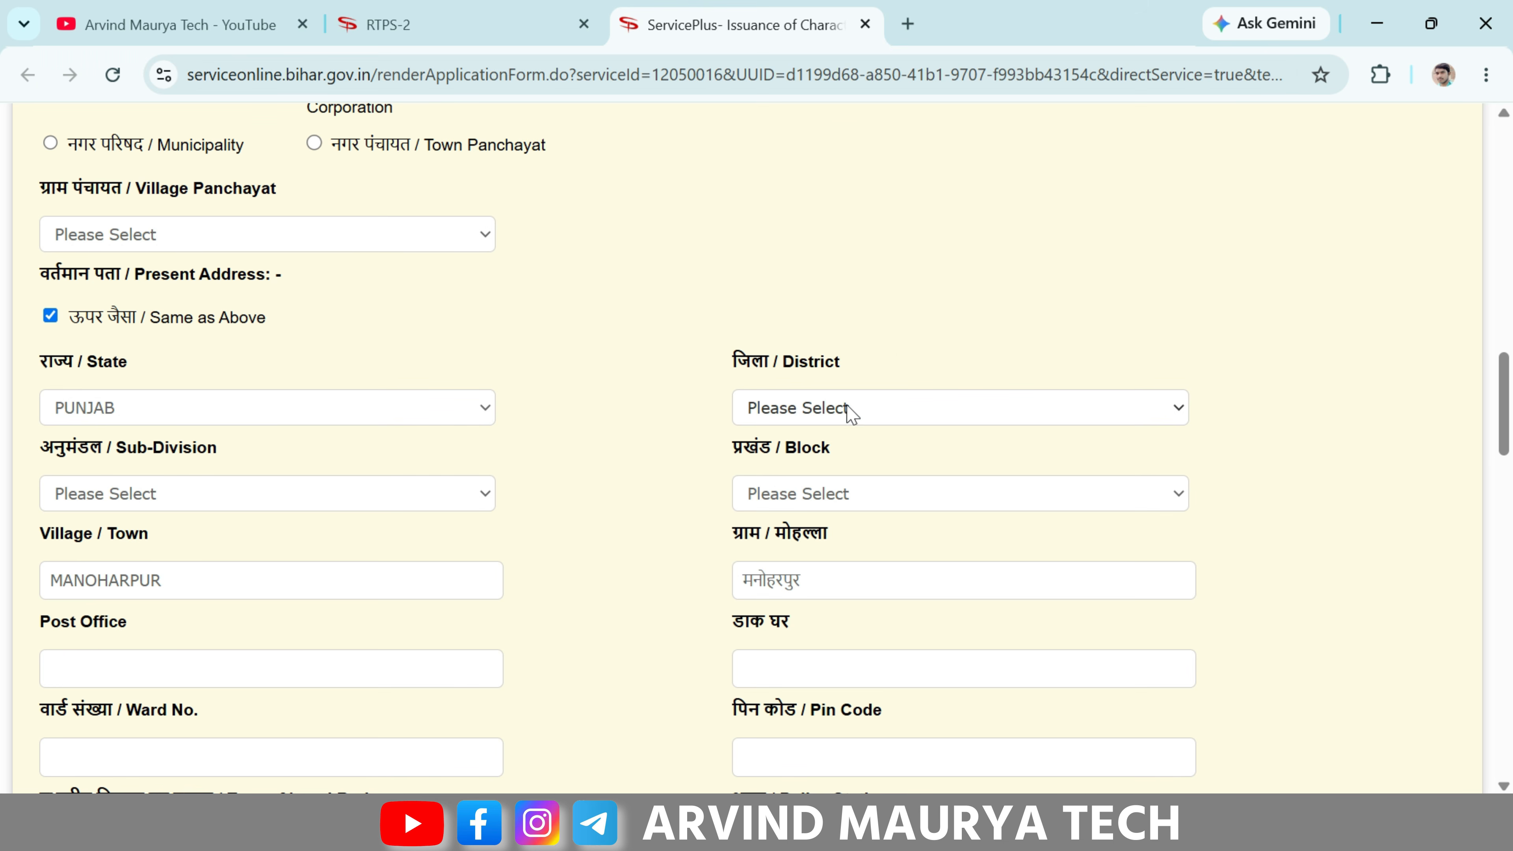
pyautogui.click(852, 411)
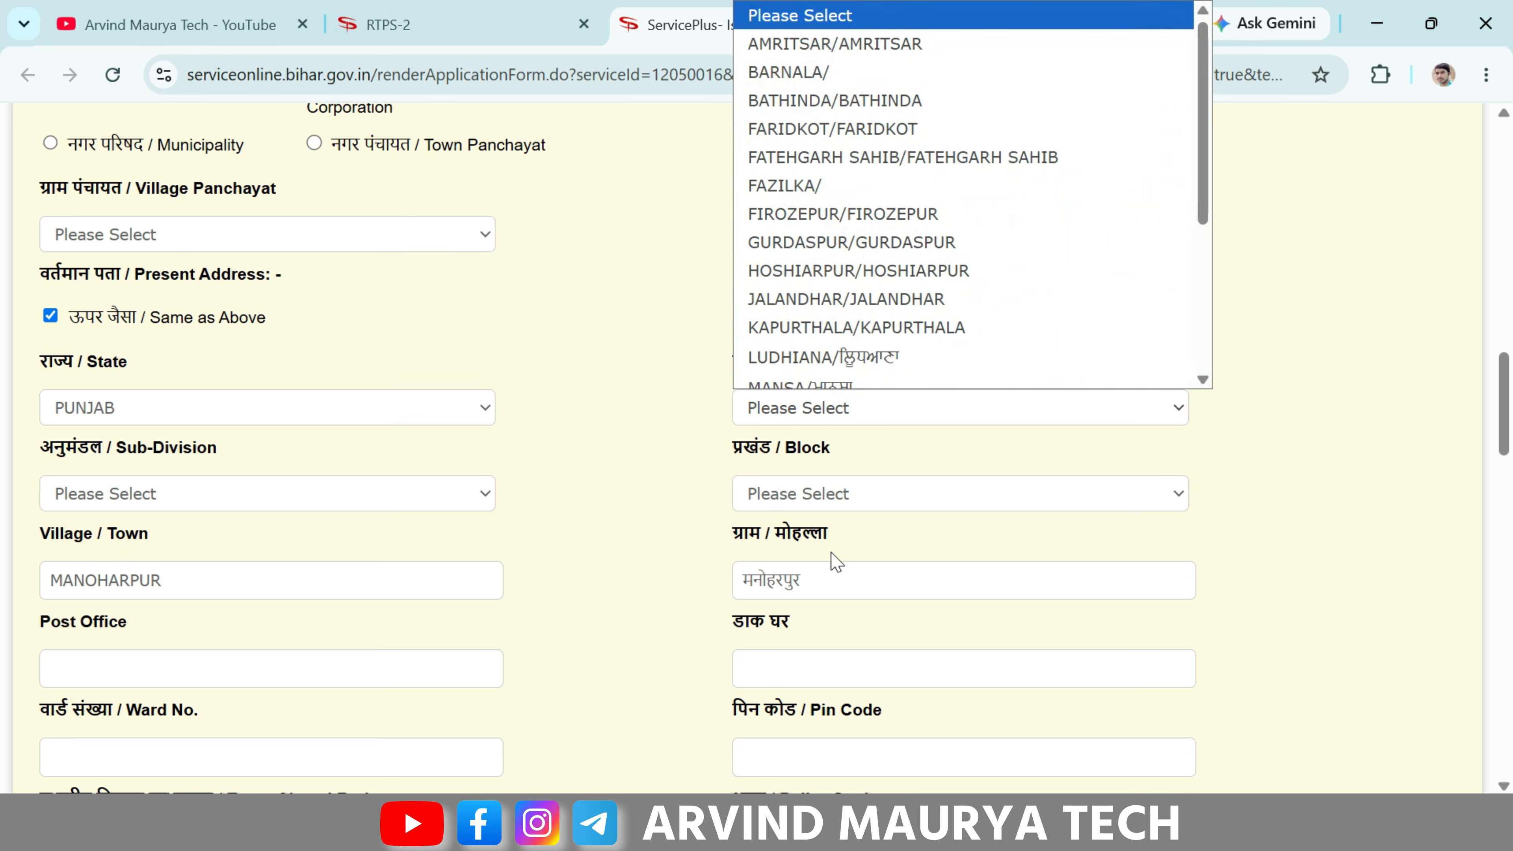
pyautogui.click(633, 433)
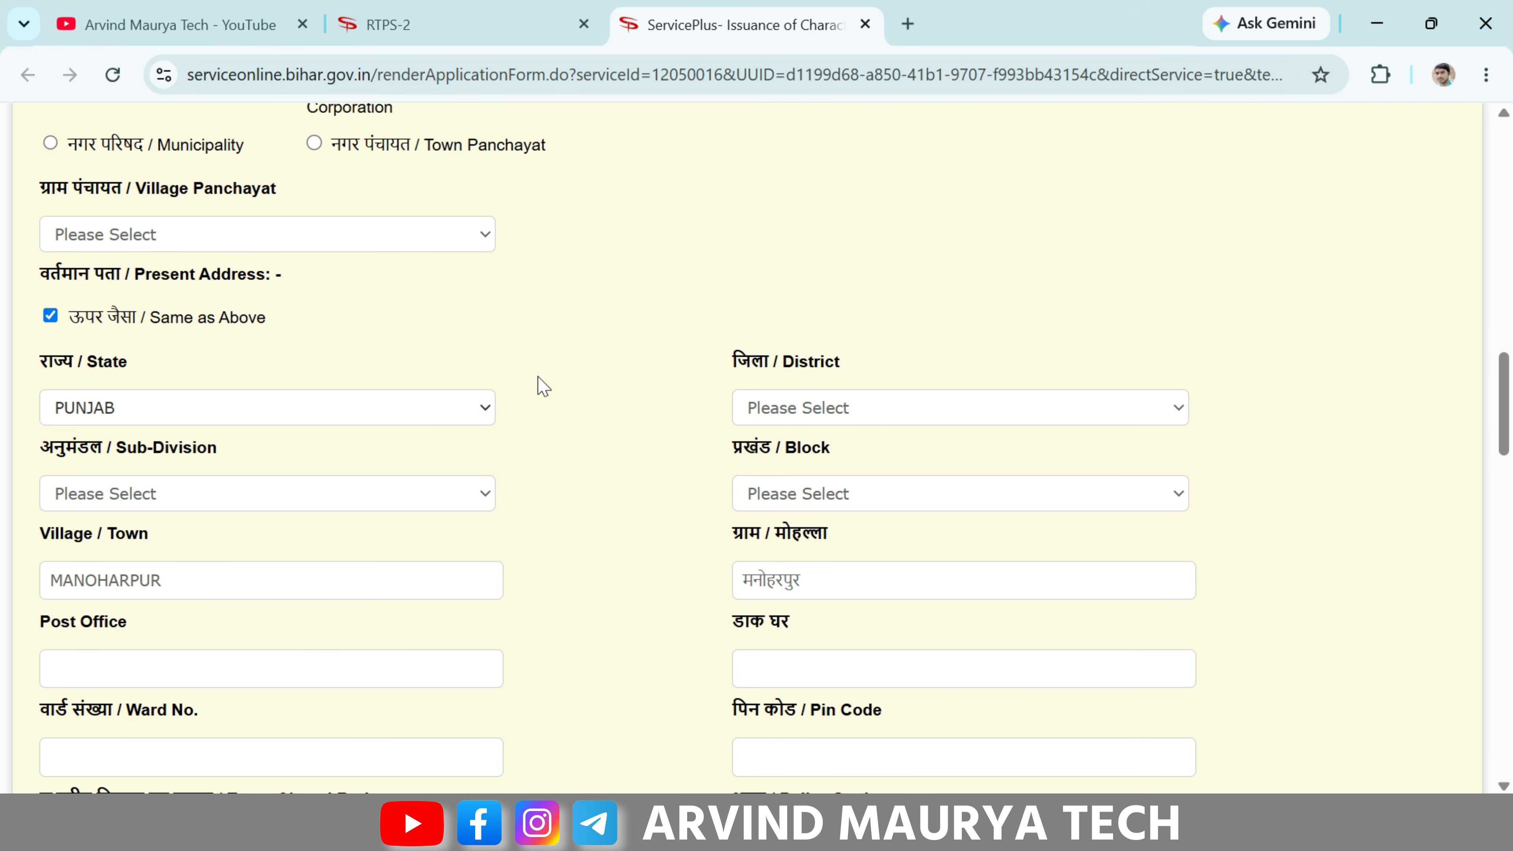
# - Re-tick Same as Above so the present address refills from the permanent address
pyautogui.scroll(6, 503, 277)
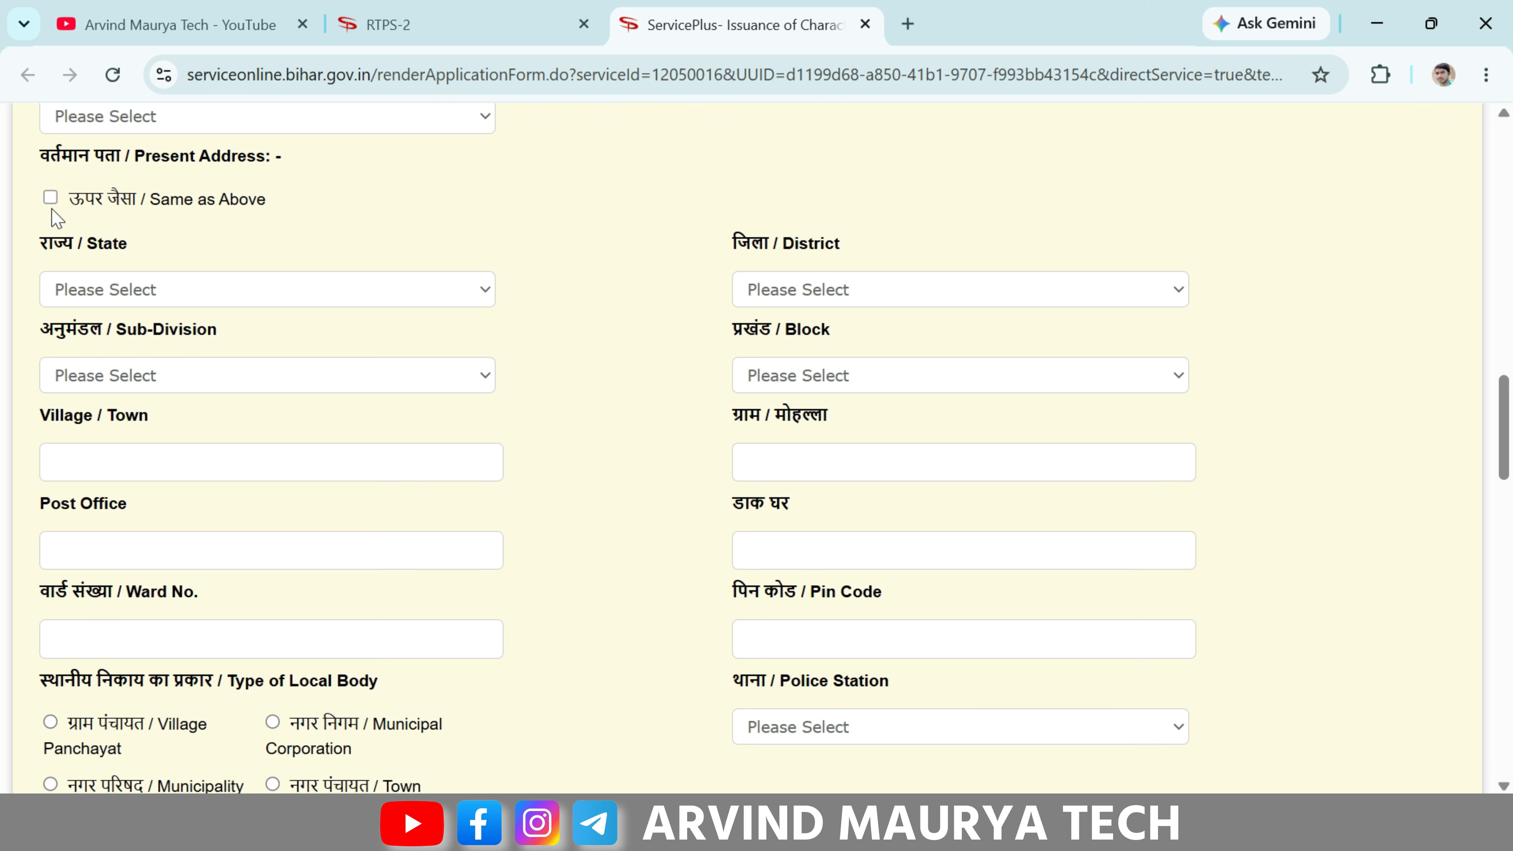
pyautogui.click(52, 200)
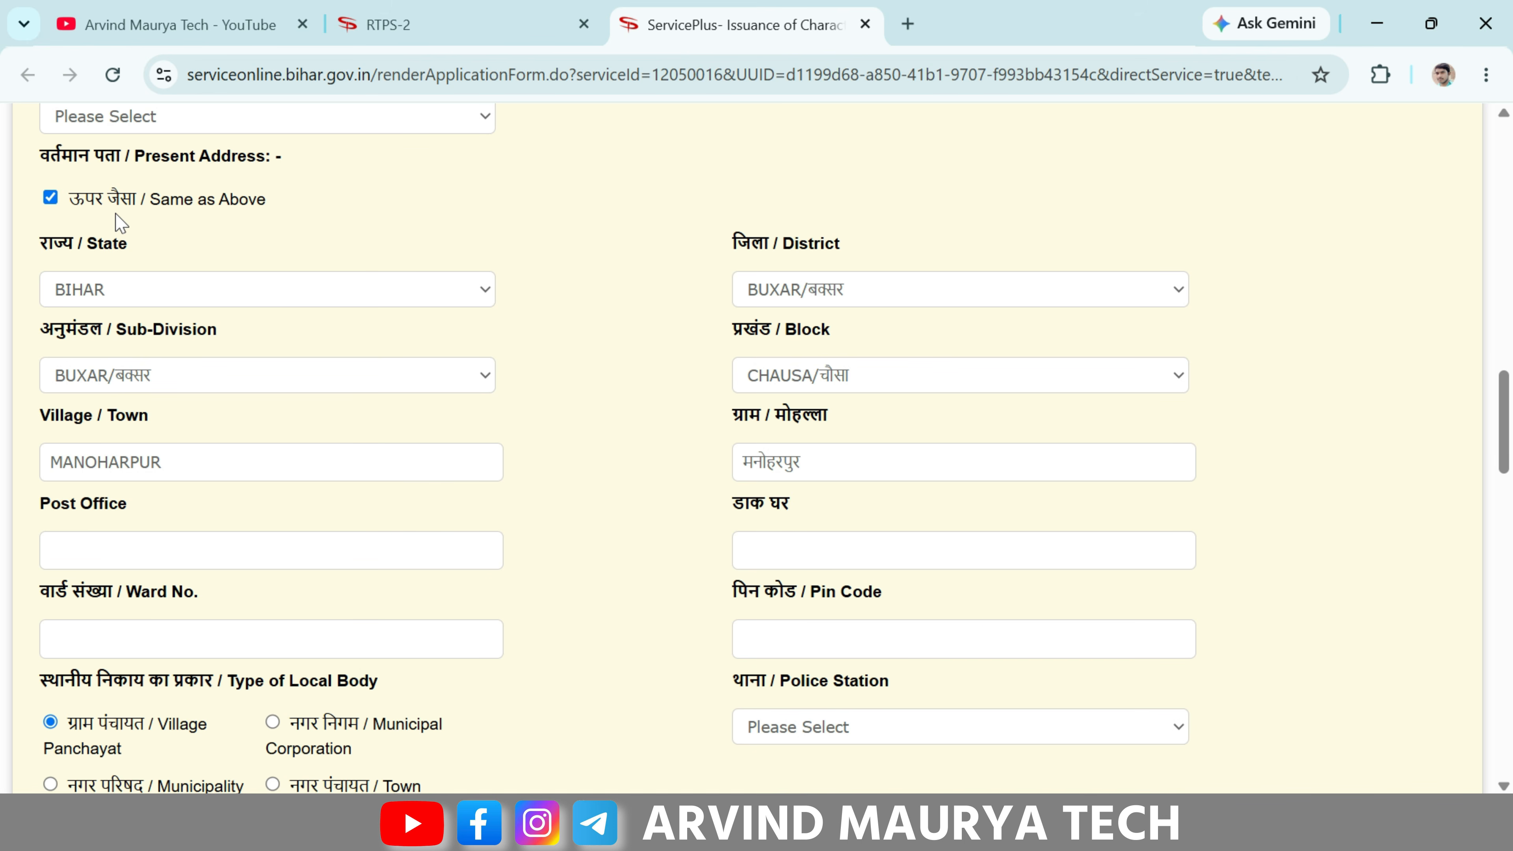
pyautogui.scroll(10, 417, 301)
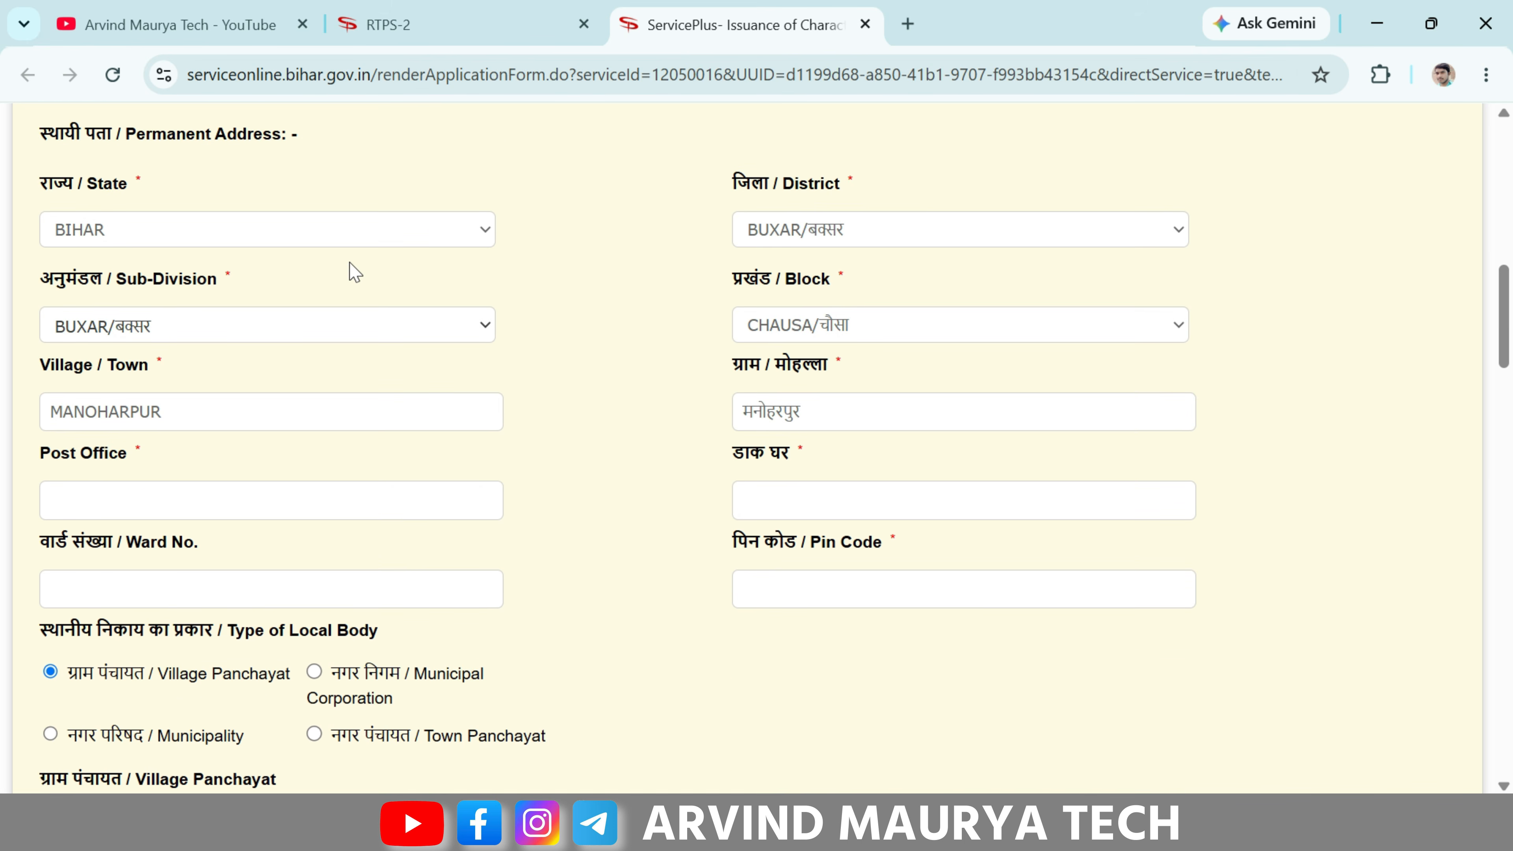
pyautogui.scroll(-3, 348, 270)
pyautogui.scroll(-10, 364, 322)
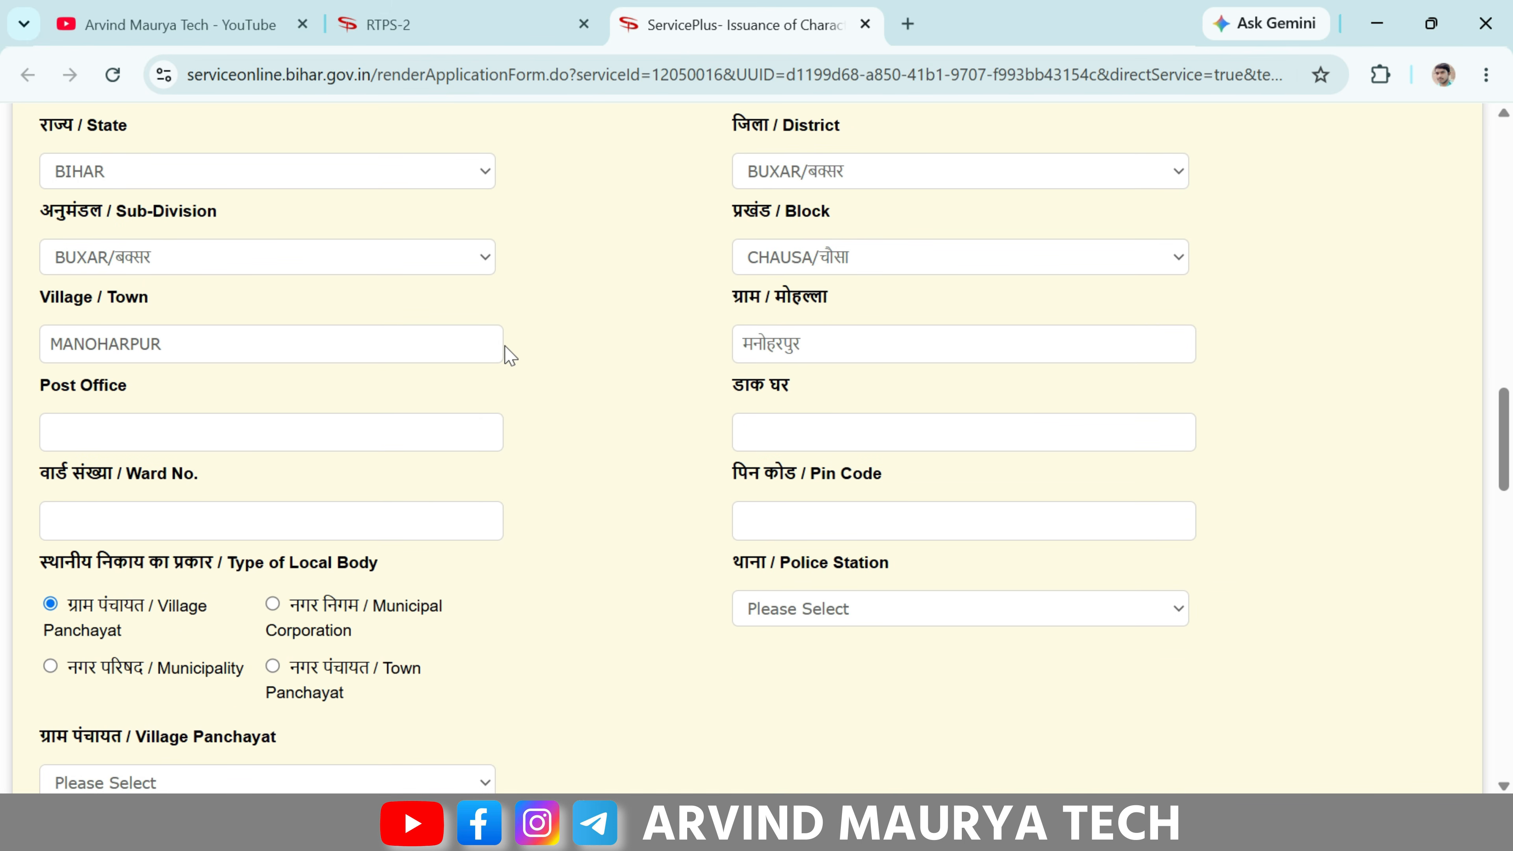
pyautogui.scroll(2, 506, 355)
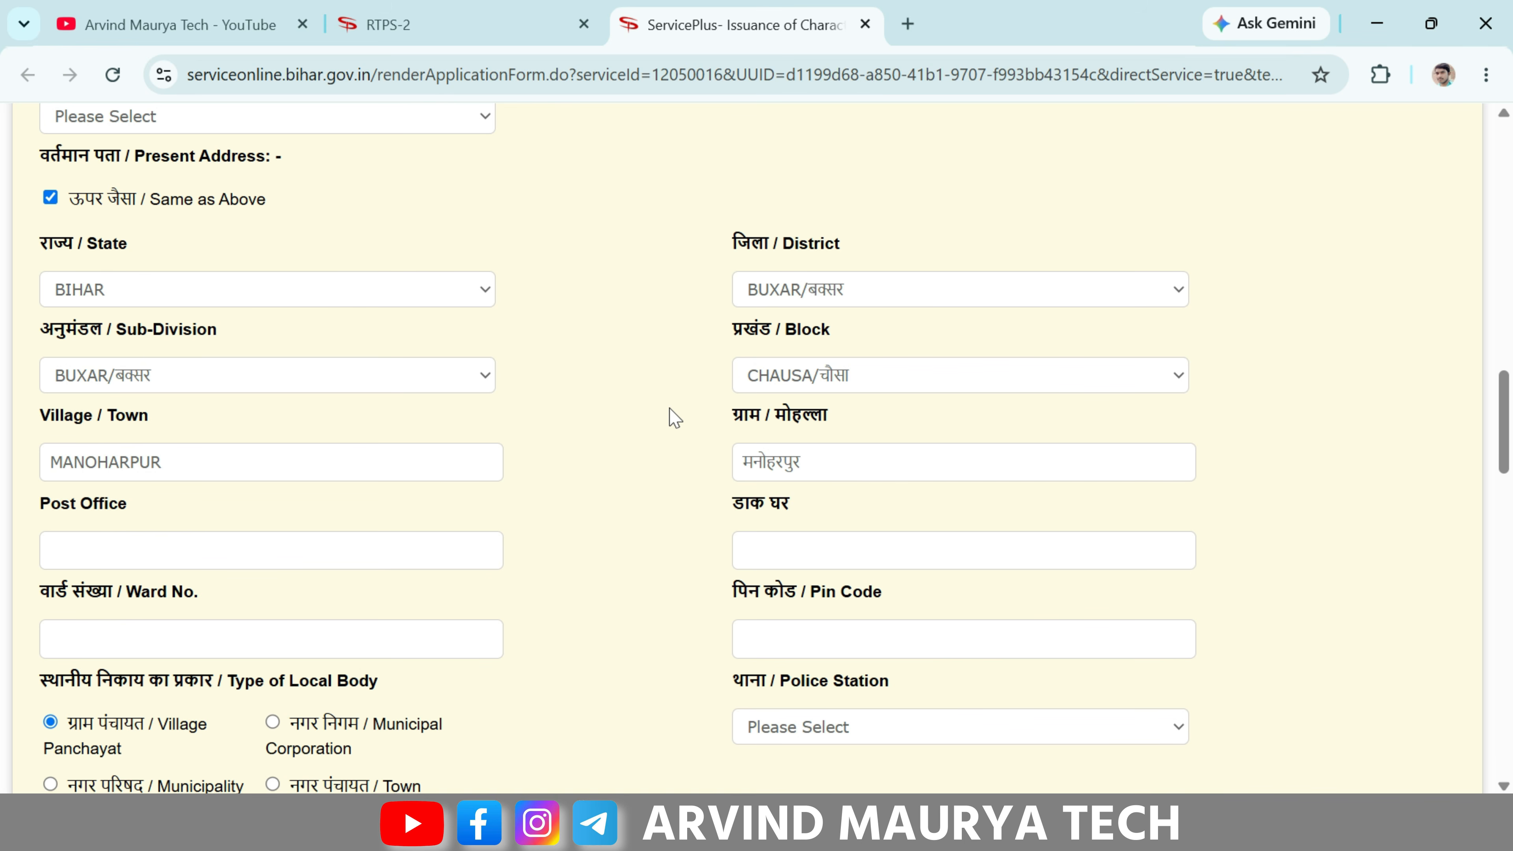
pyautogui.scroll(-7, 670, 418)
# - Attach the applicant's photo file under Photograph of applicant
pyautogui.click(46, 345)
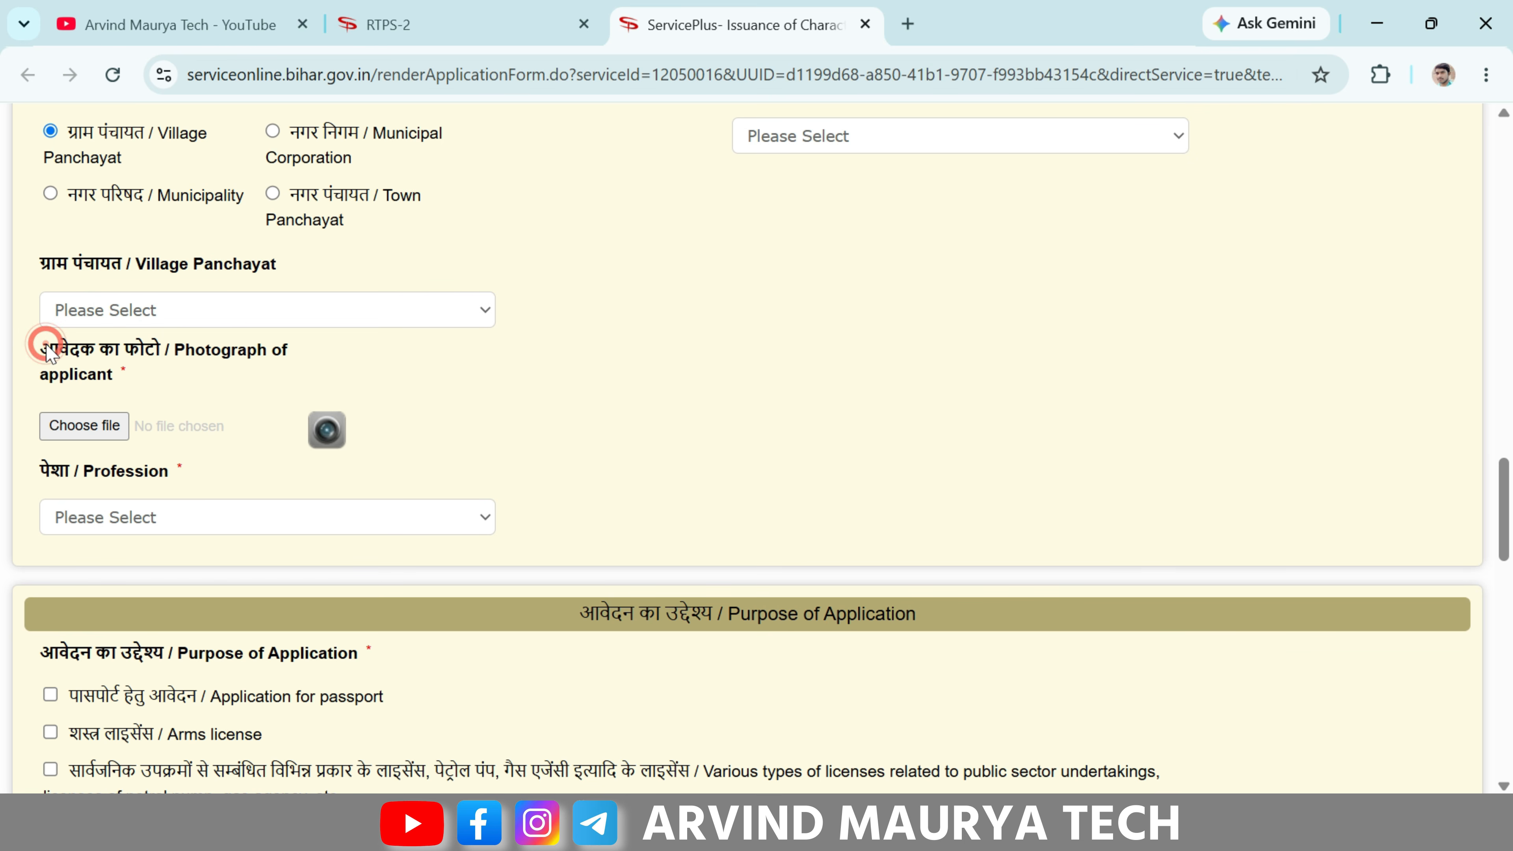
pyautogui.moveTo(47, 346); pyautogui.dragTo(243, 361)
pyautogui.click(719, 375)
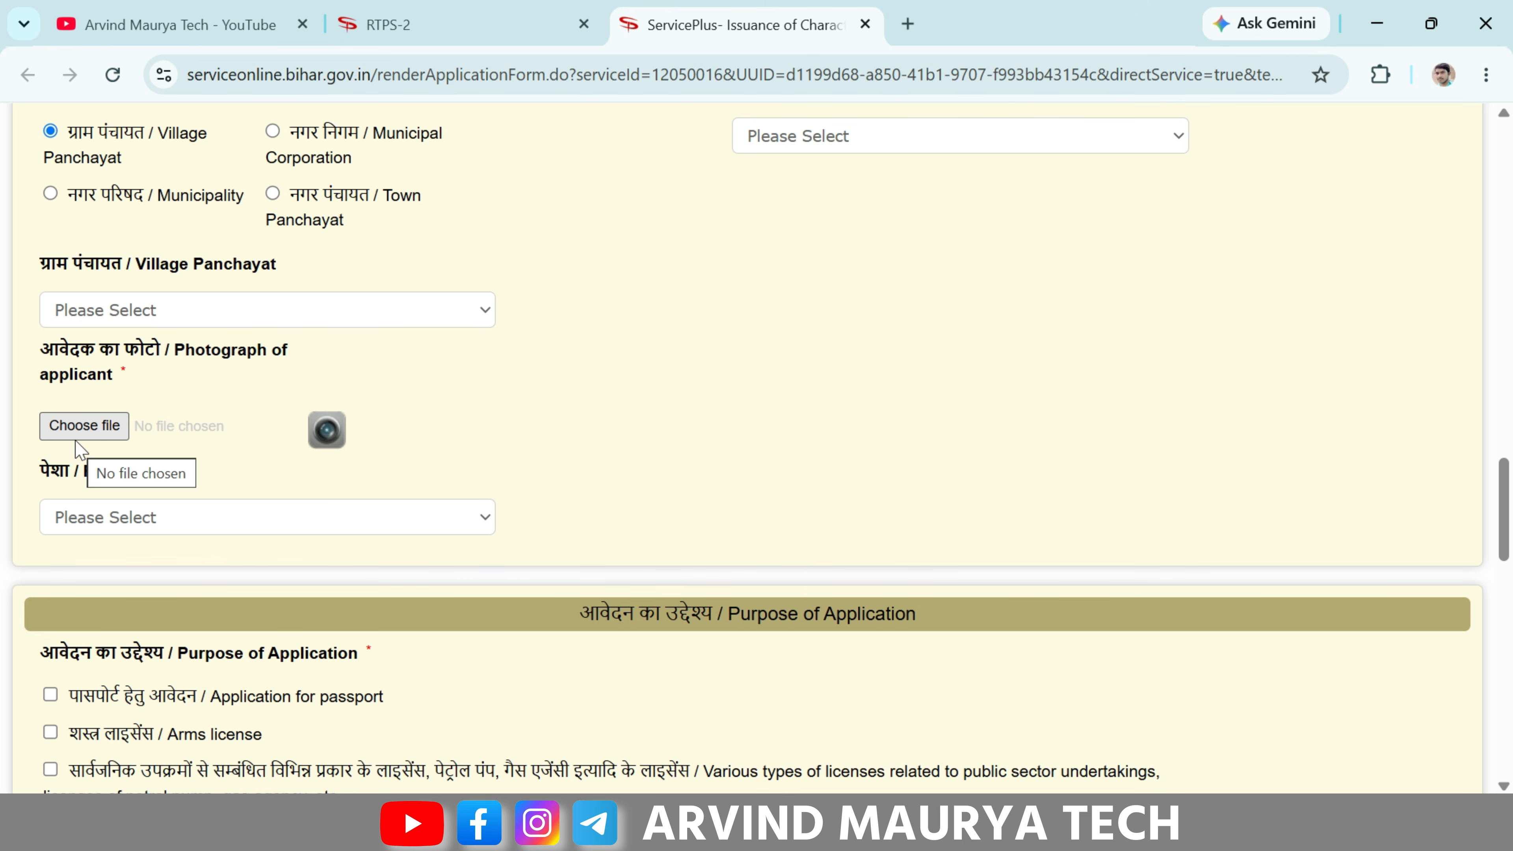
pyautogui.click(84, 431)
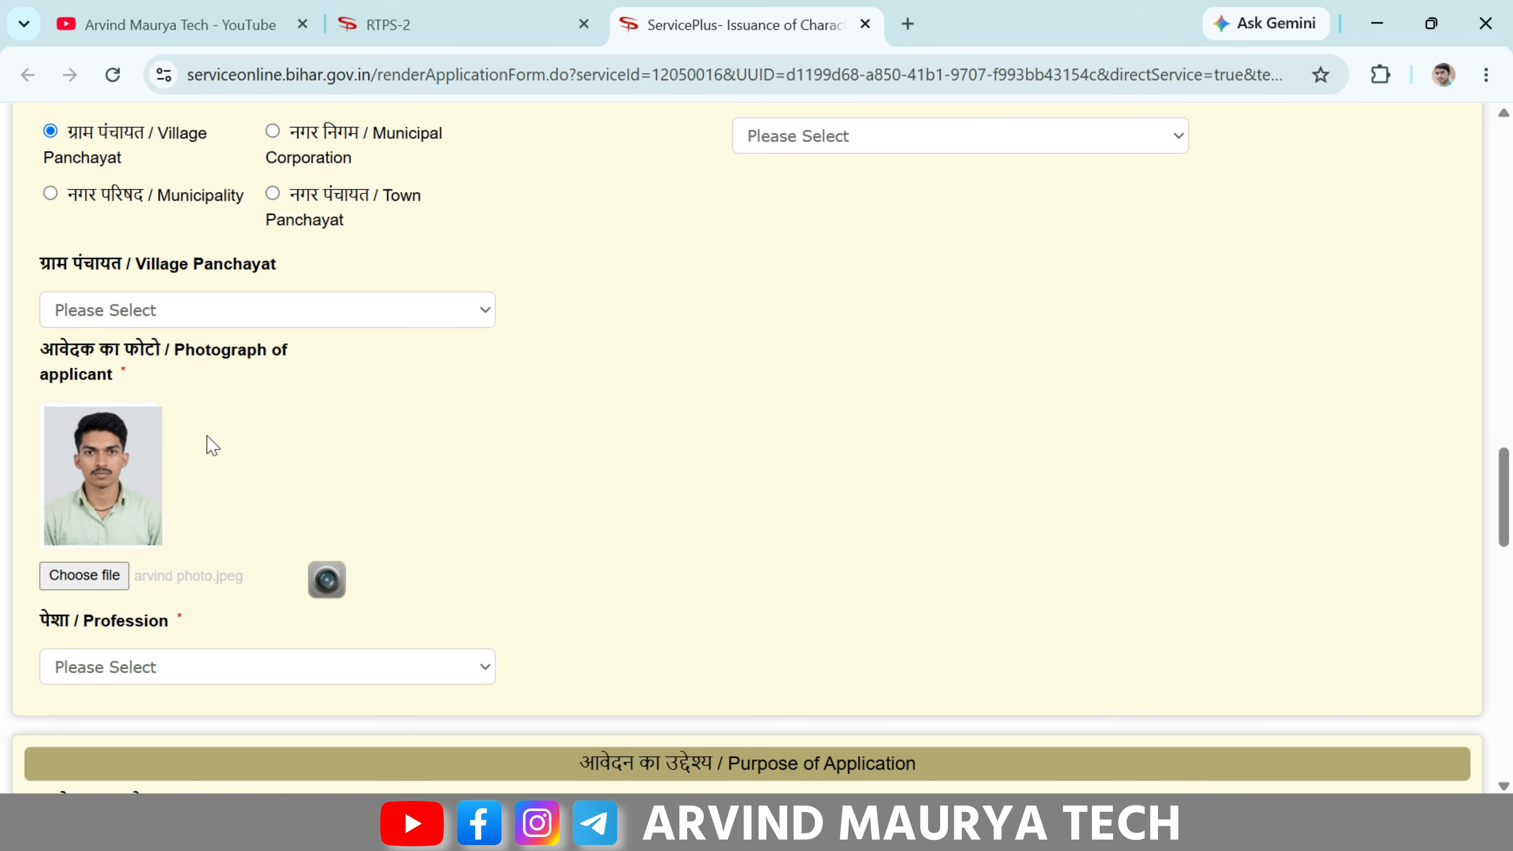
pyautogui.scroll(-5, 447, 501)
pyautogui.scroll(-1, 451, 502)
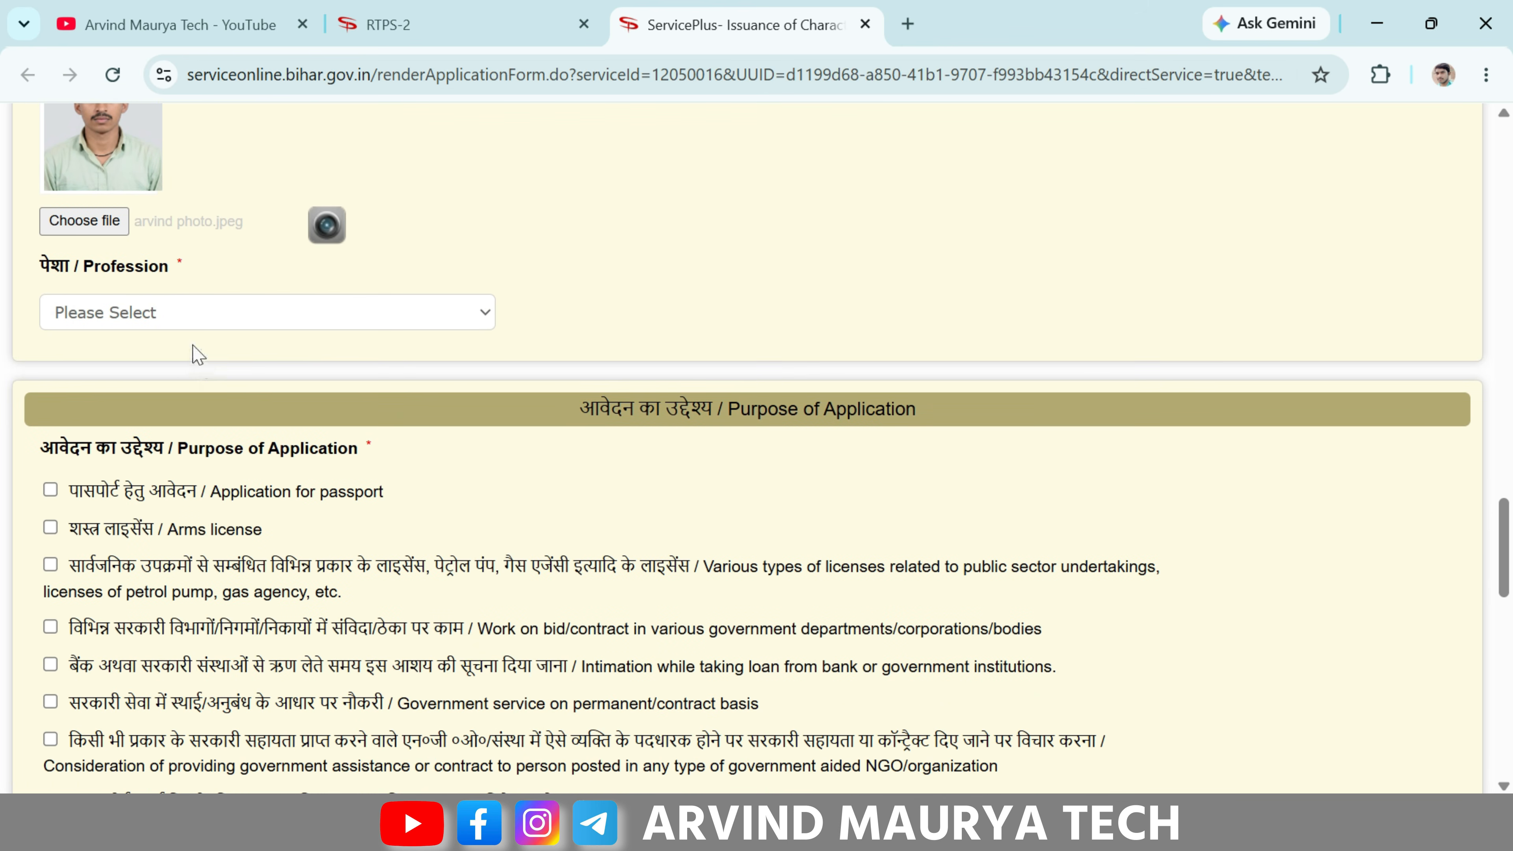
# - Set the profession to Student, after first picking Other
pyautogui.click(201, 324)
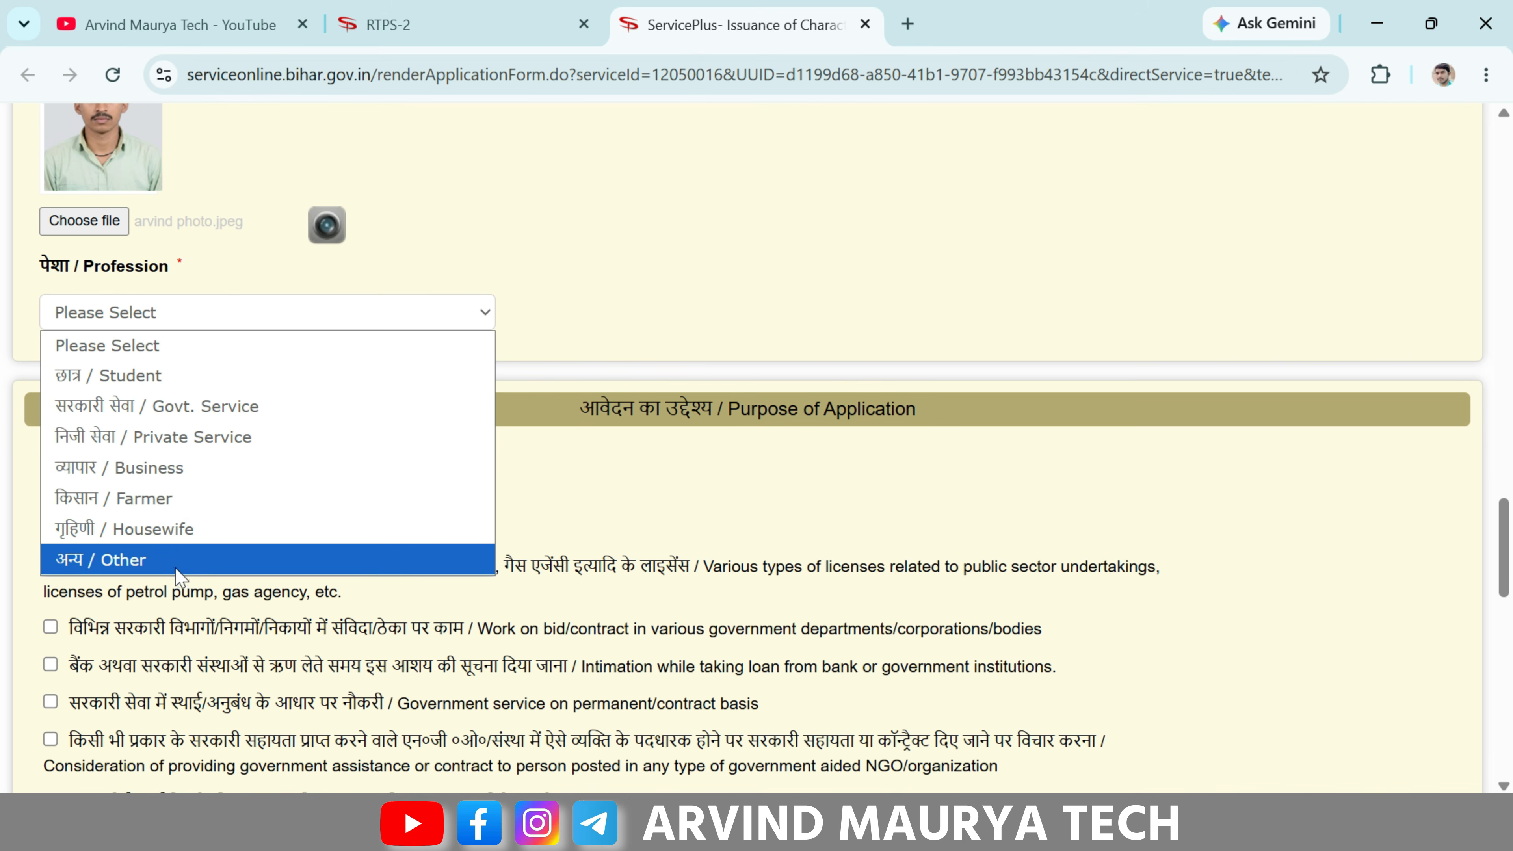
pyautogui.click(196, 566)
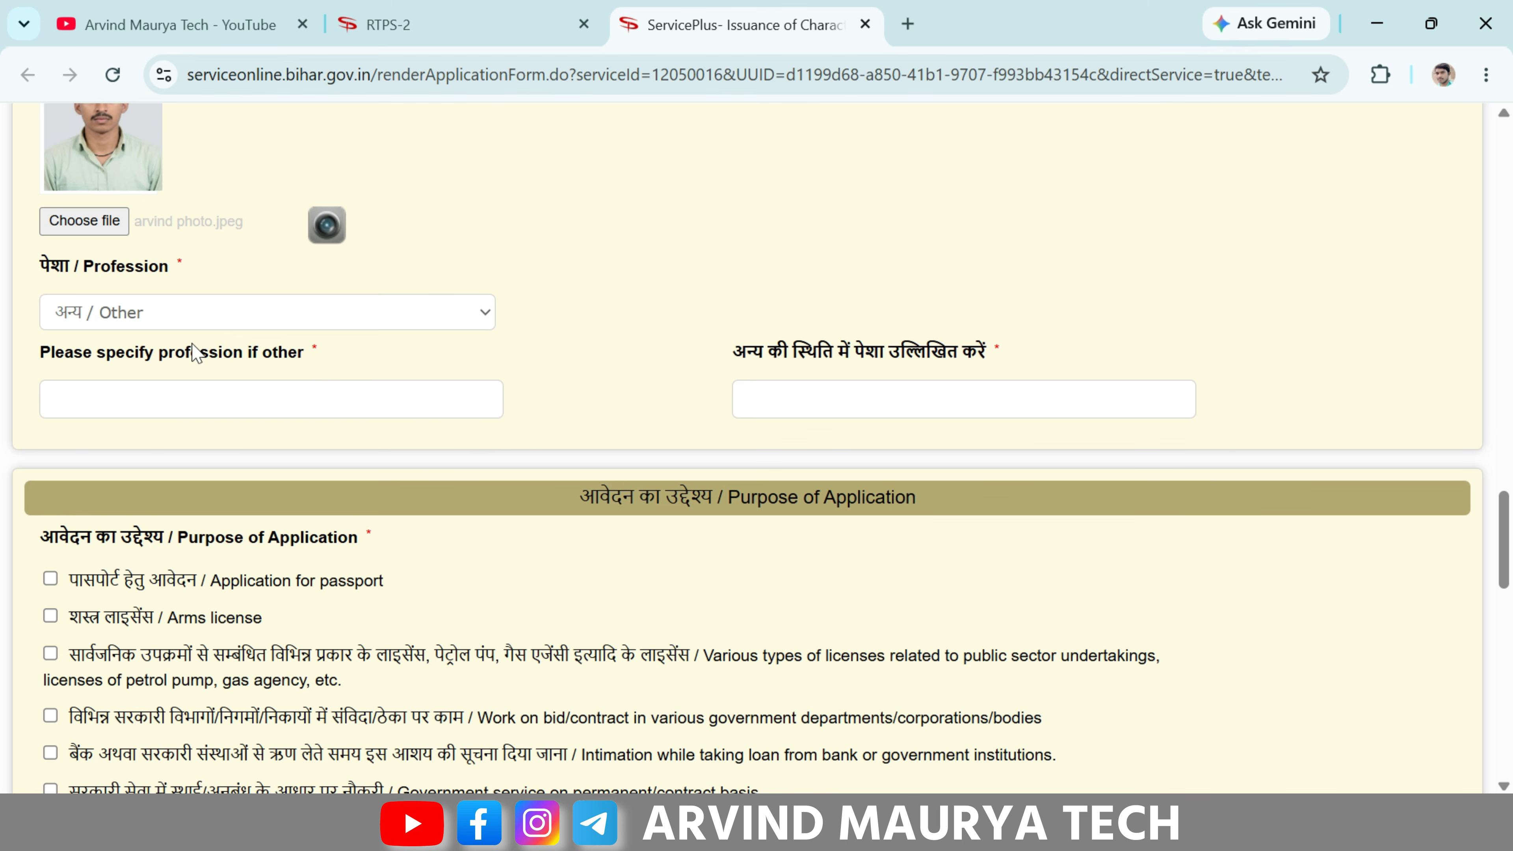
pyautogui.click(154, 314)
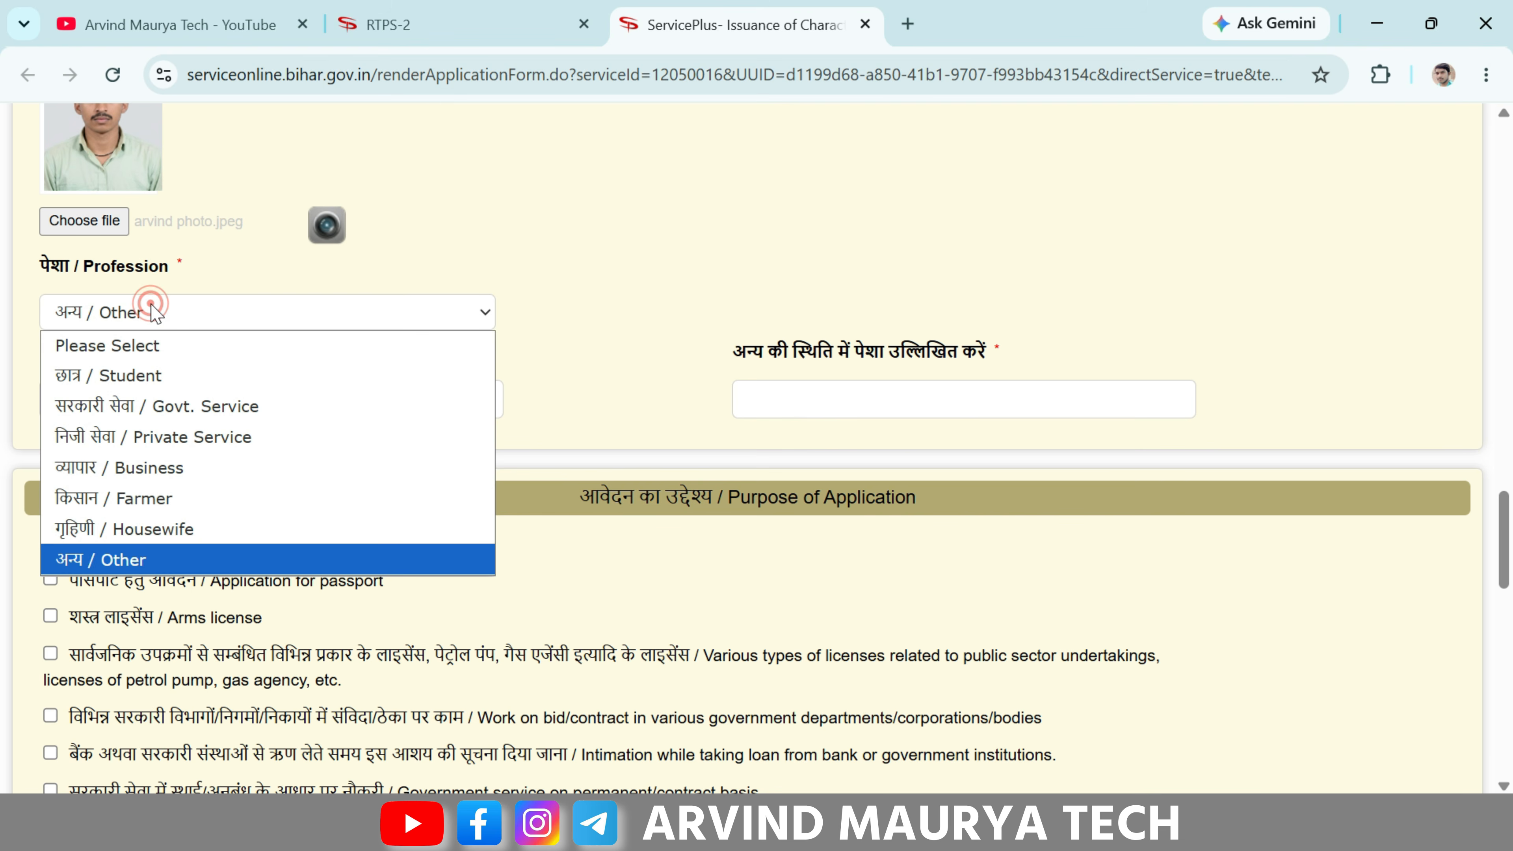
pyautogui.click(156, 375)
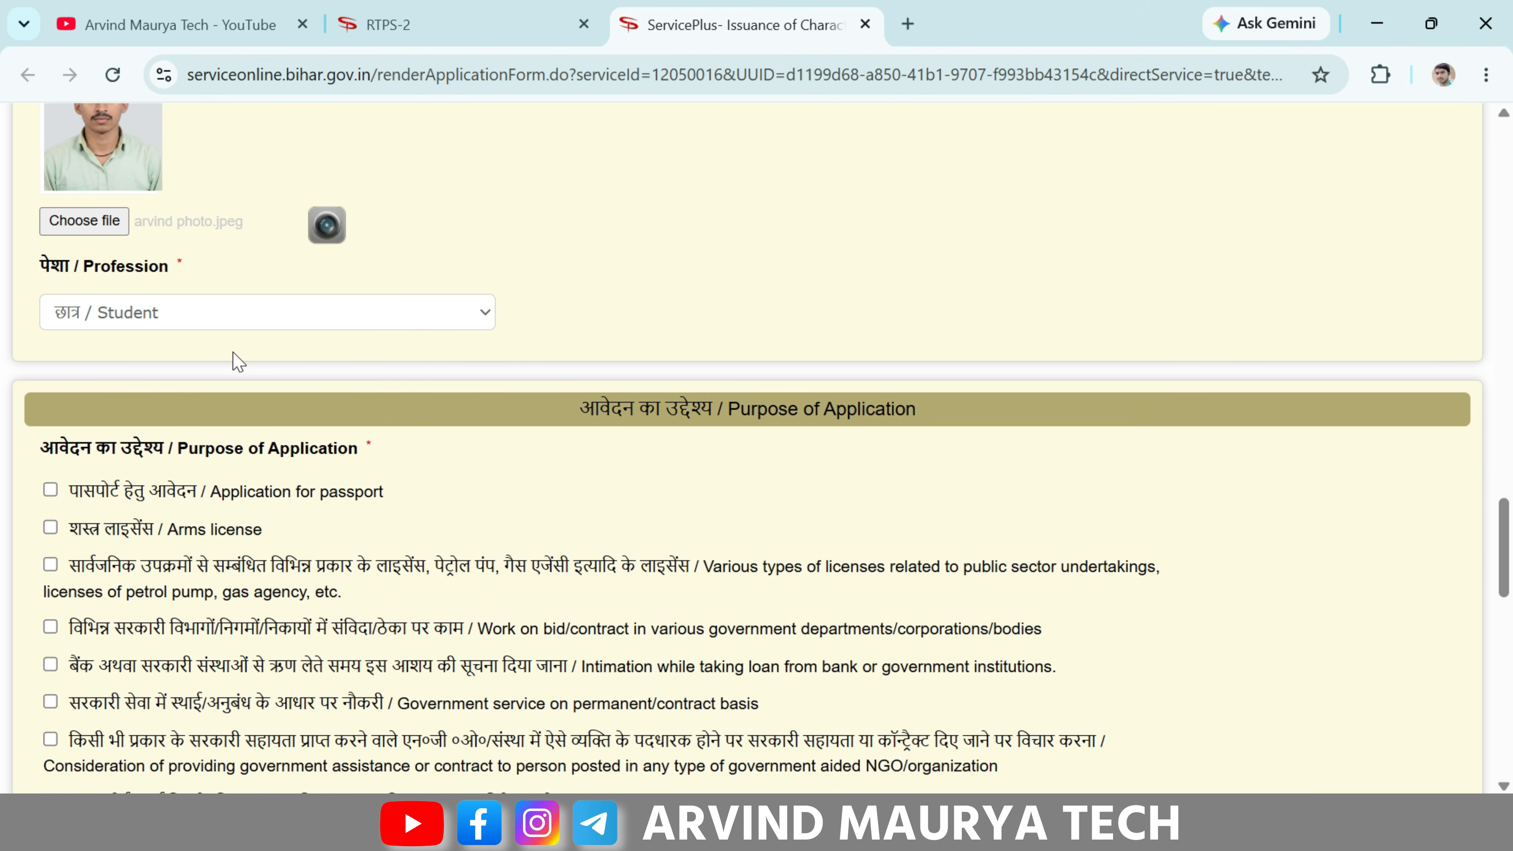
pyautogui.moveTo(567, 411); pyautogui.dragTo(807, 414)
pyautogui.click(542, 428)
pyautogui.scroll(-1, 513, 433)
# - Untick the bid/contract work purpose and tick the 'Any other work' police-verification purpose
pyautogui.scroll(-2, 512, 433)
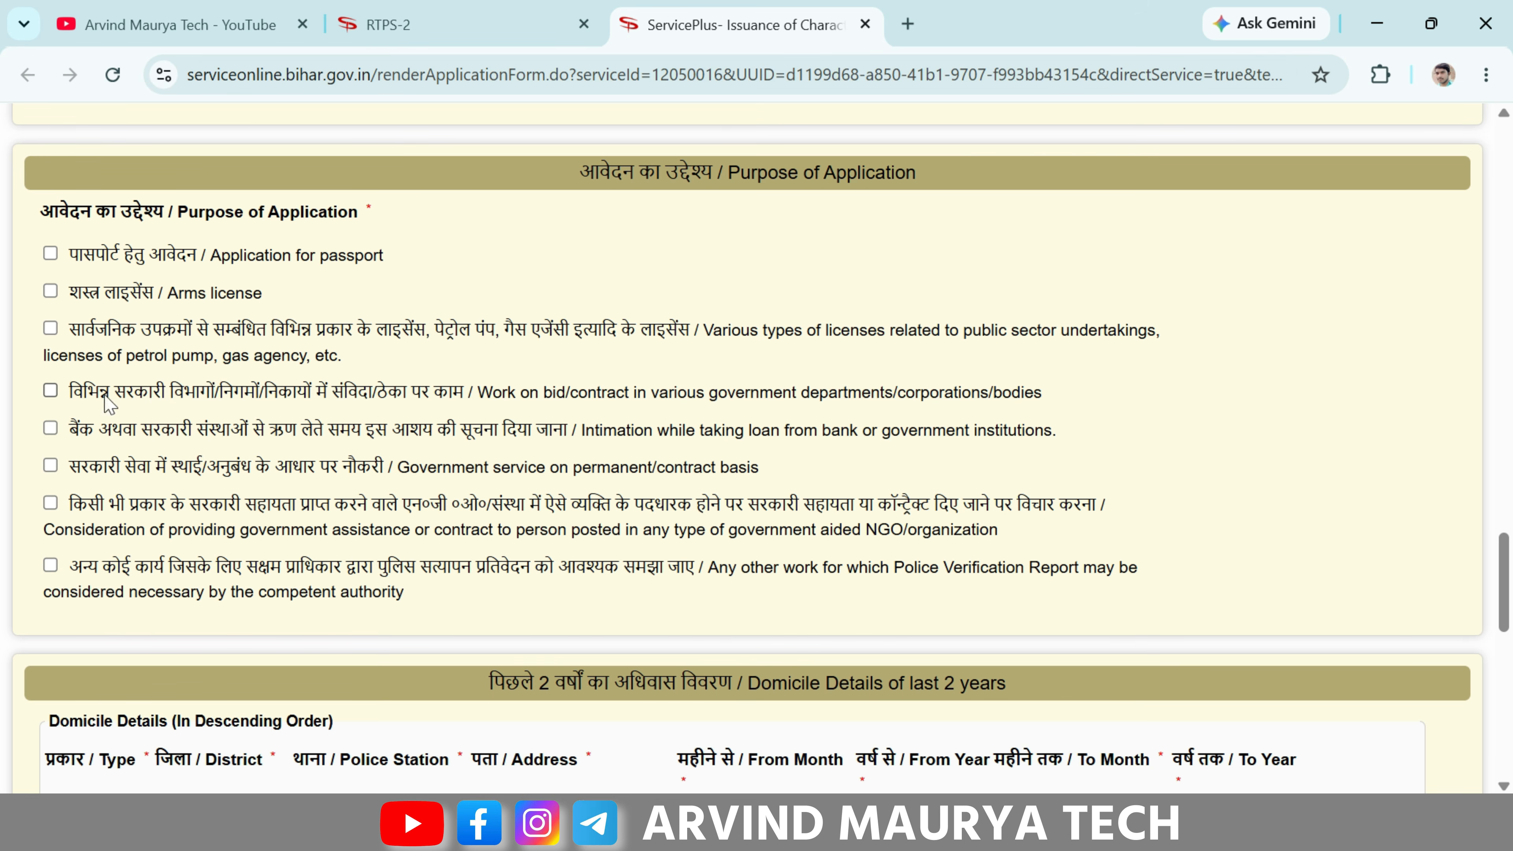
pyautogui.moveTo(72, 394); pyautogui.dragTo(465, 393)
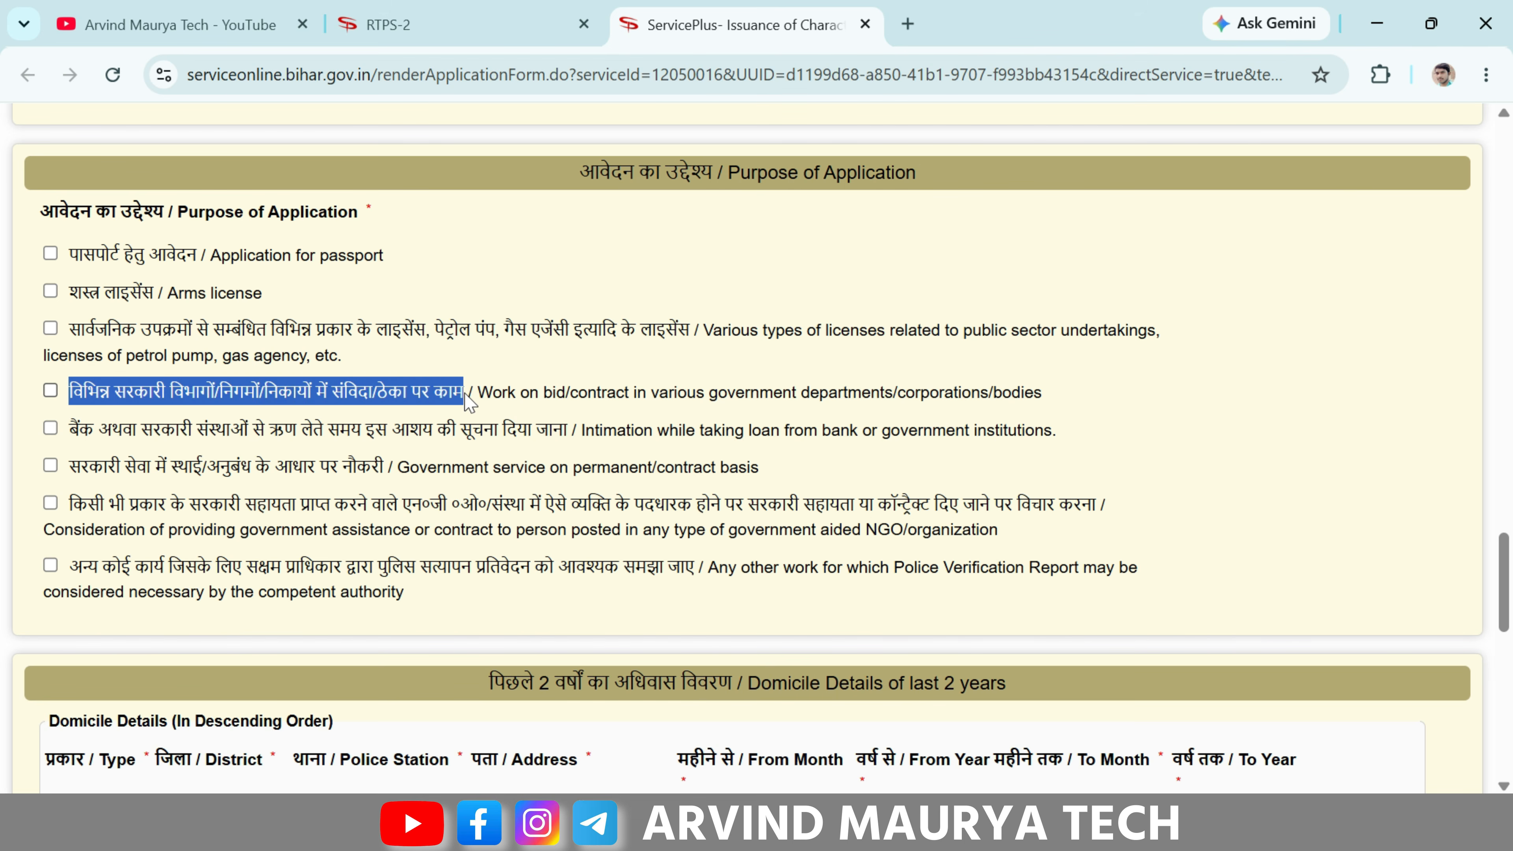
pyautogui.click(466, 394)
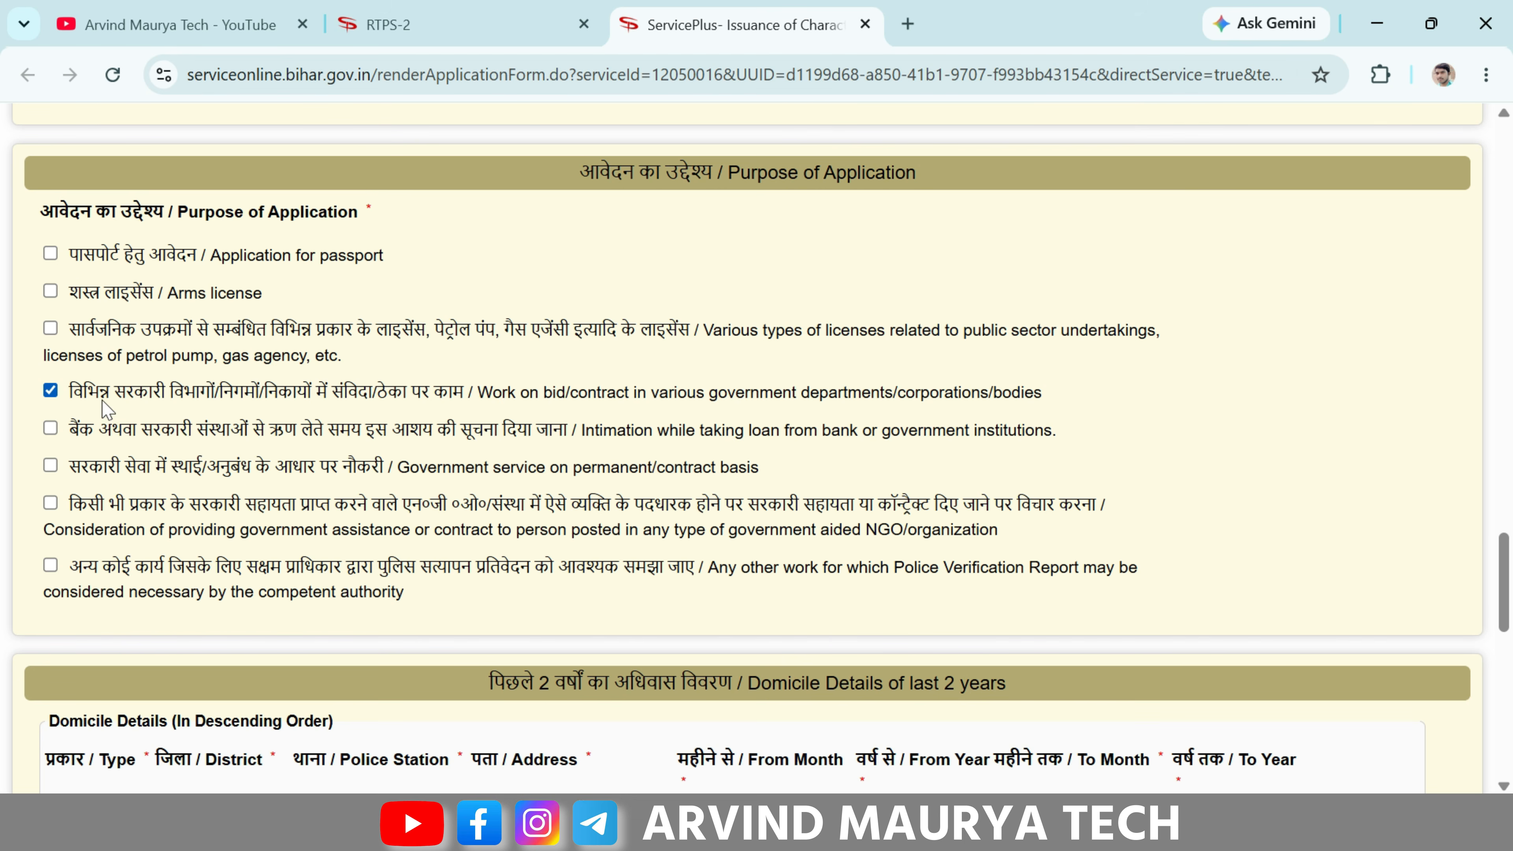
pyautogui.click(50, 392)
pyautogui.click(51, 564)
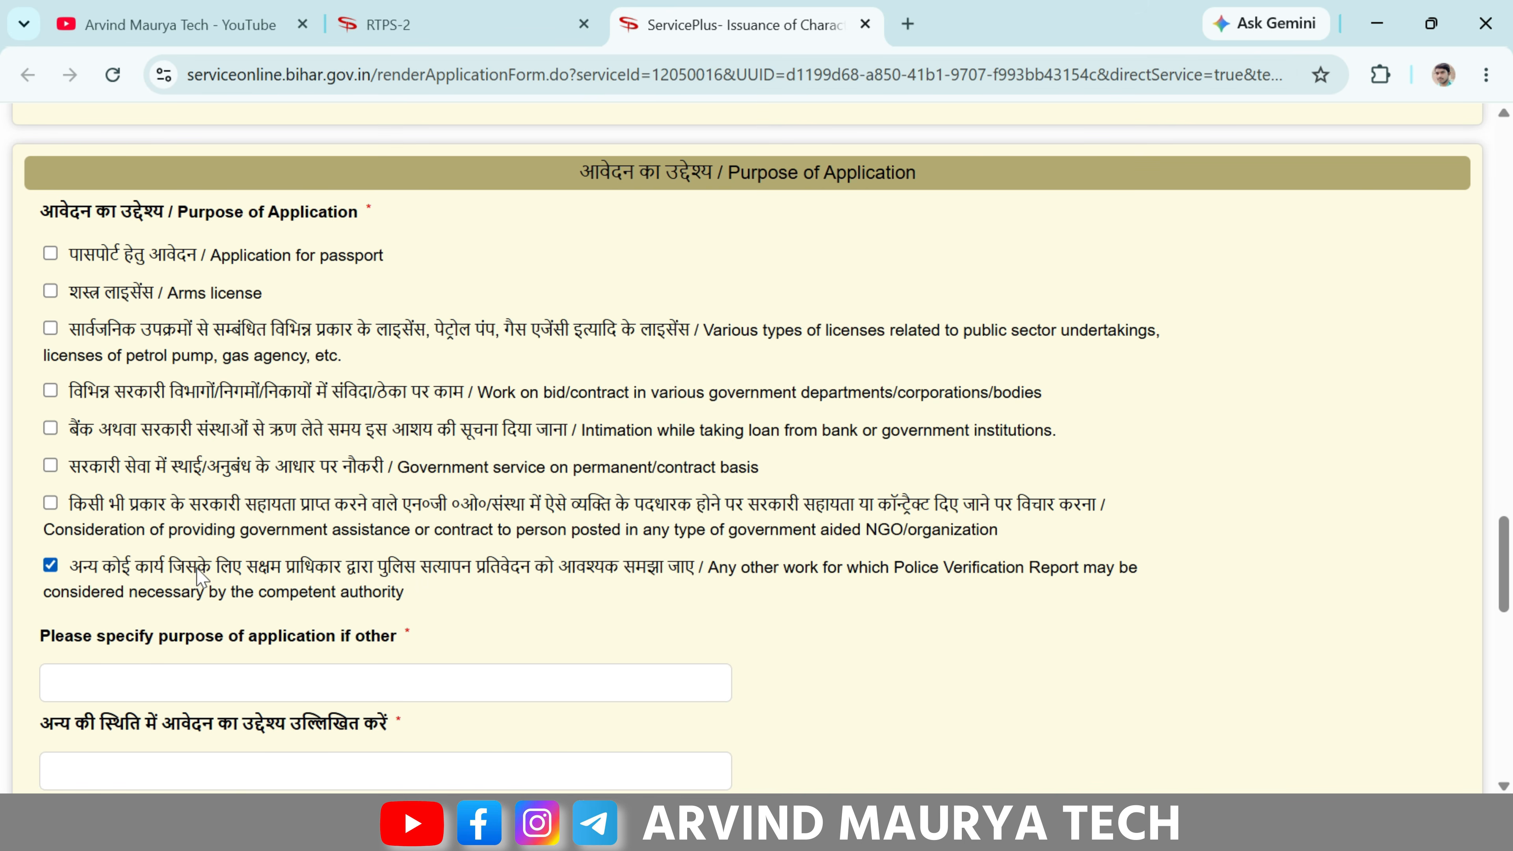
pyautogui.scroll(-2, 199, 575)
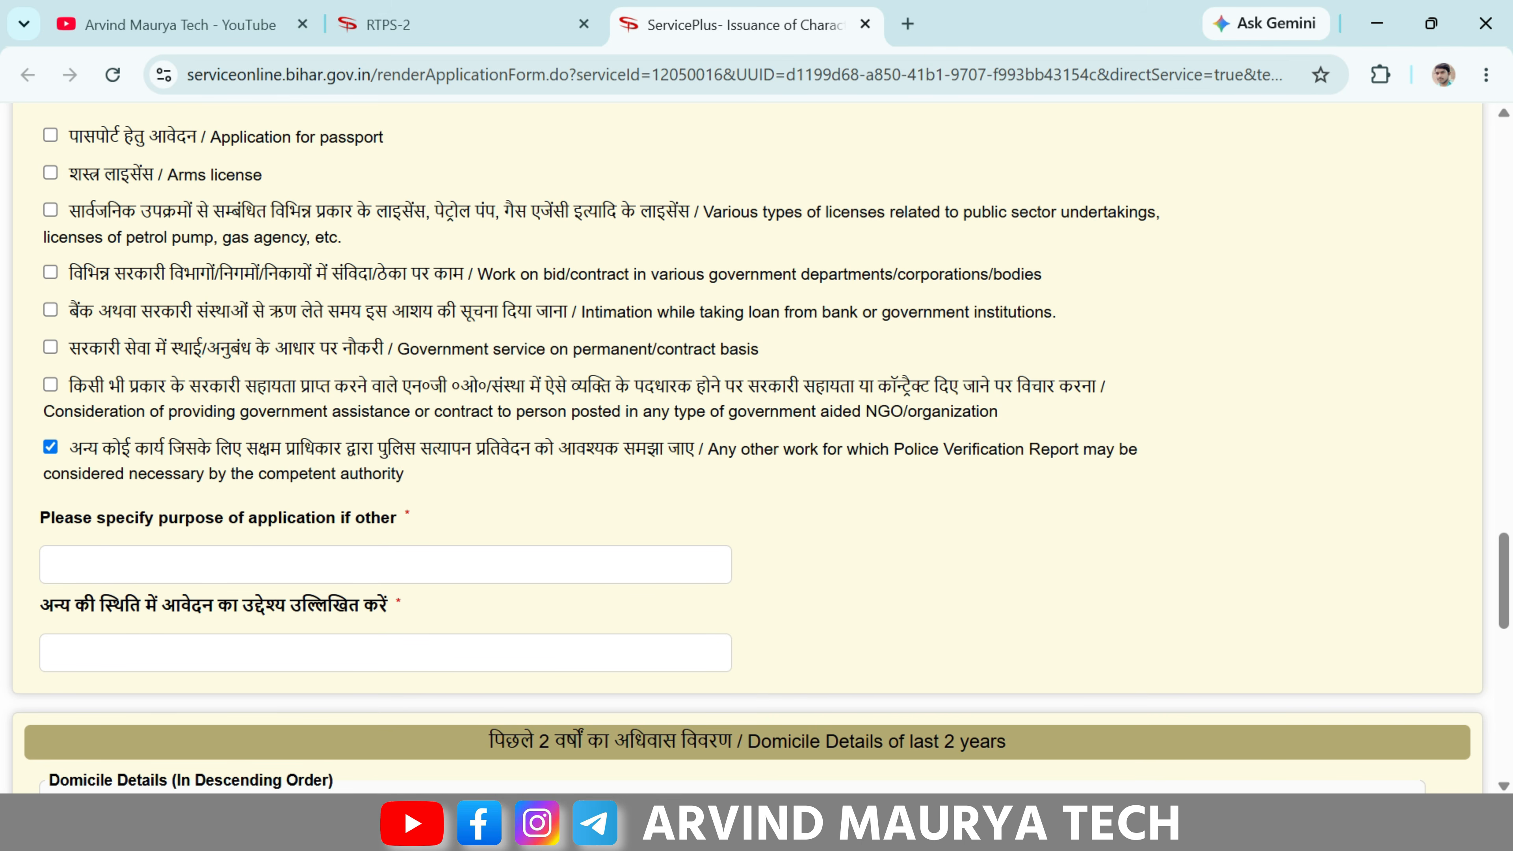
# - Enter 'Job Ke Liye Jarurat Hai' as the other purpose, with the Hindi auto-filled
pyautogui.click(224, 558)
pyautogui.write('Job')
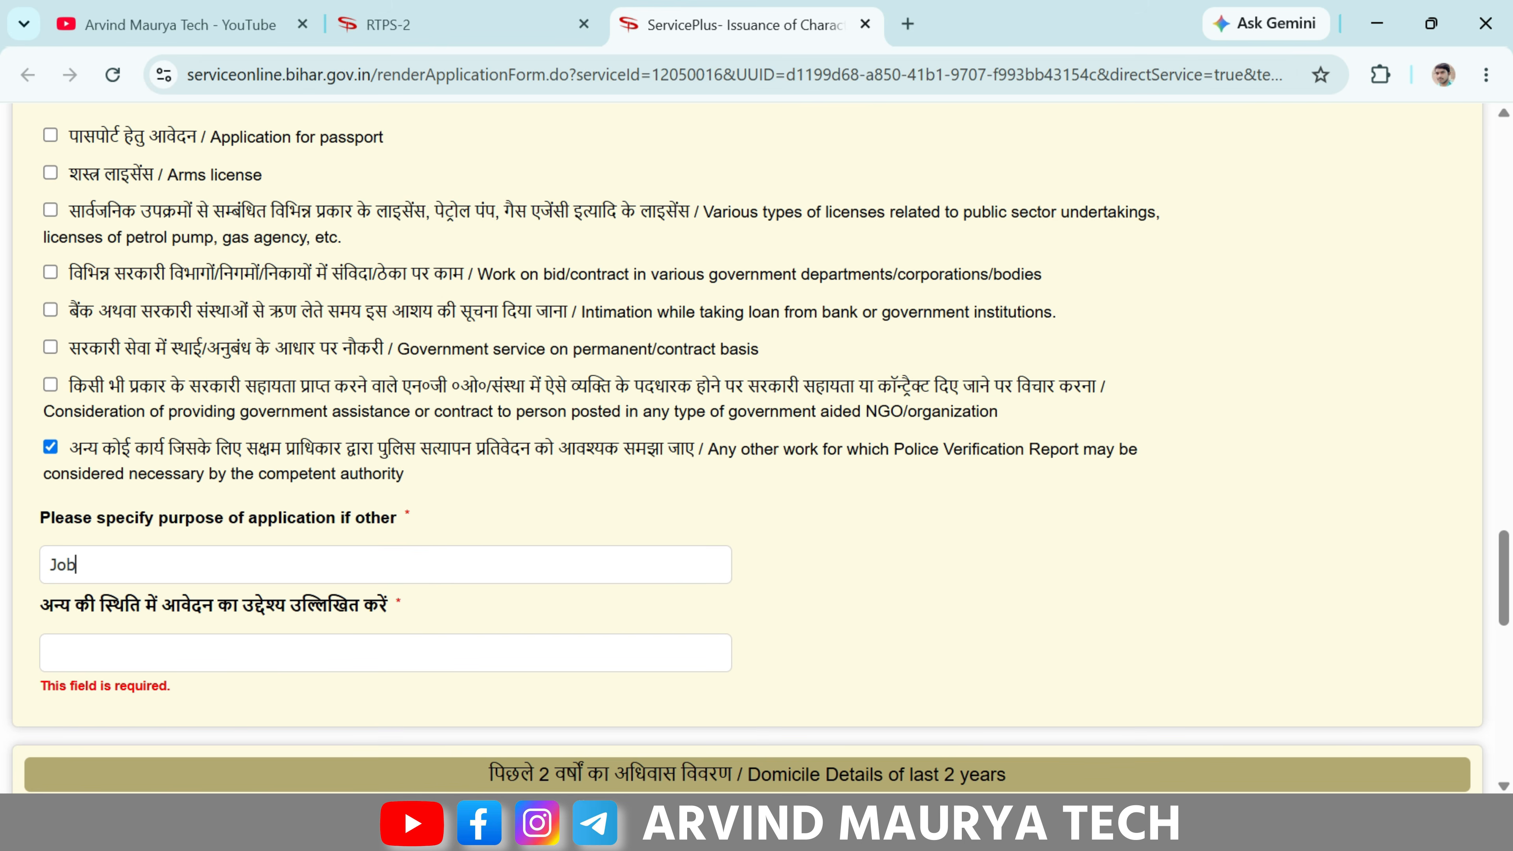
pyautogui.write(' Ke Li')
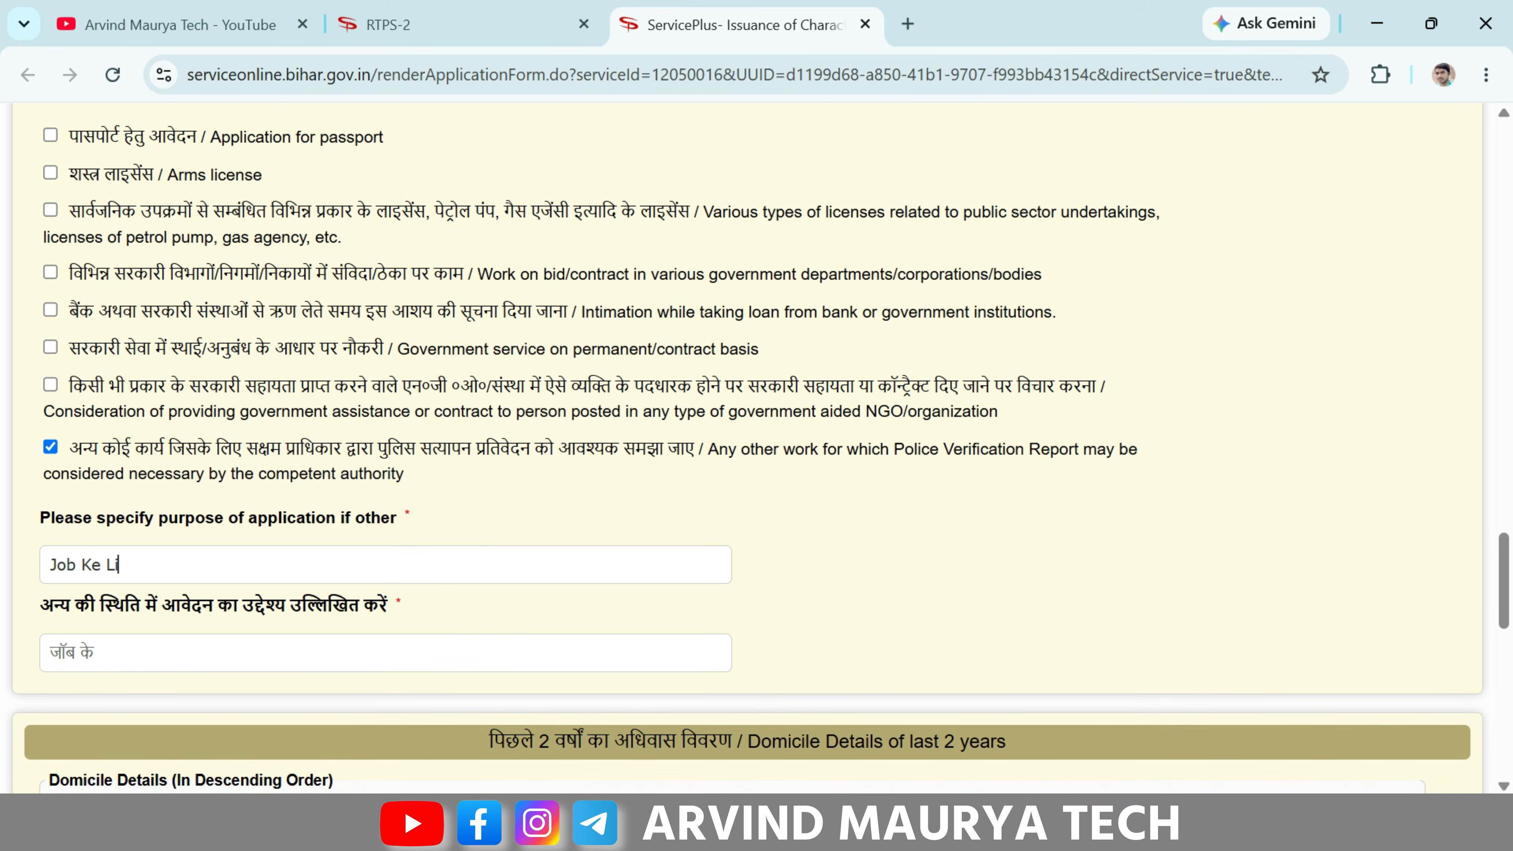
pyautogui.write('ye Jarurat Hai')
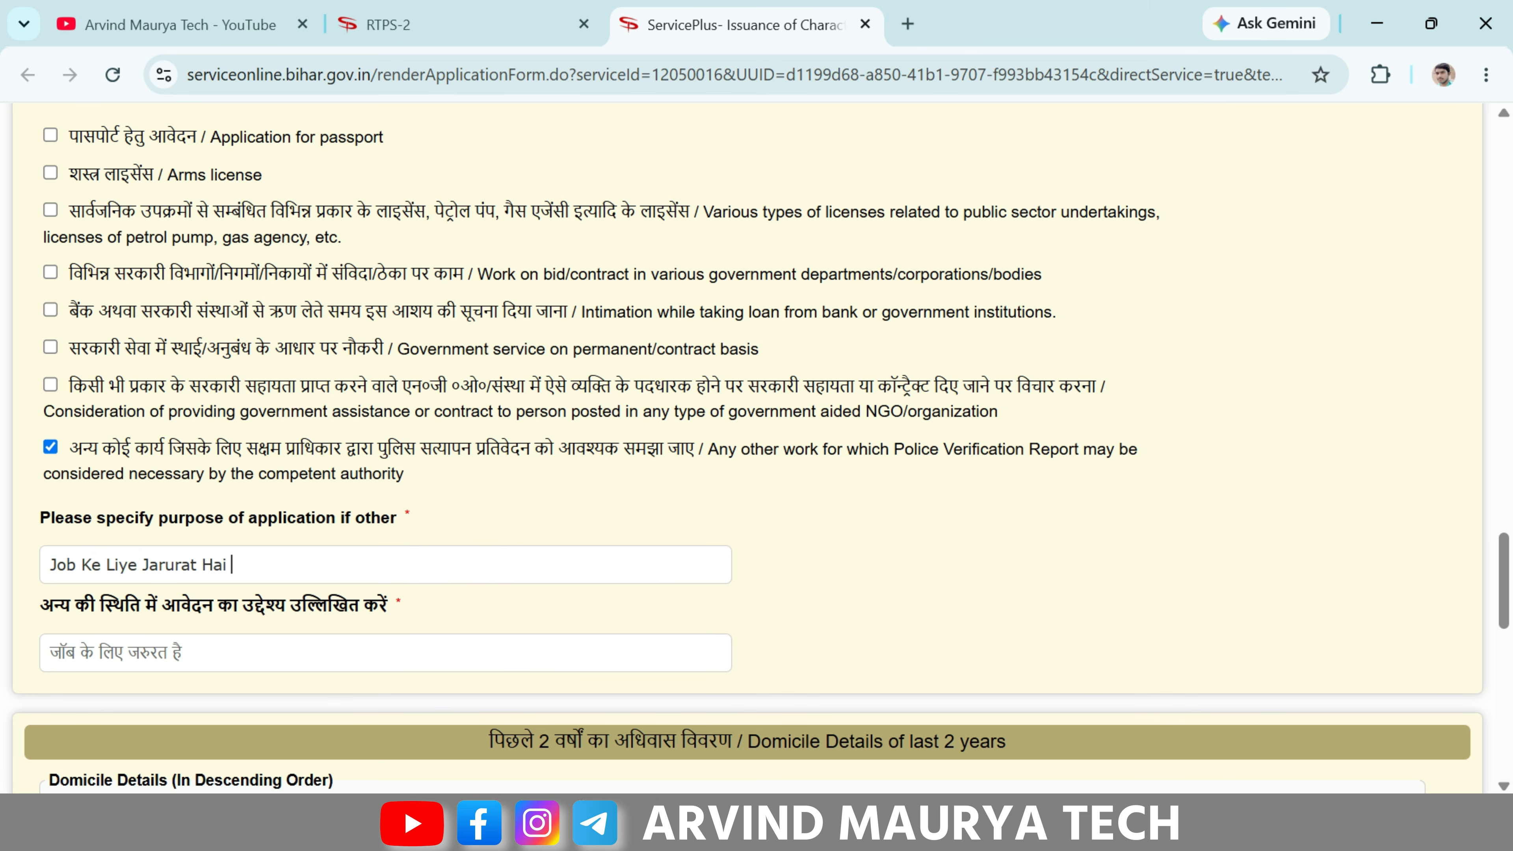
pyautogui.scroll(-5, 448, 390)
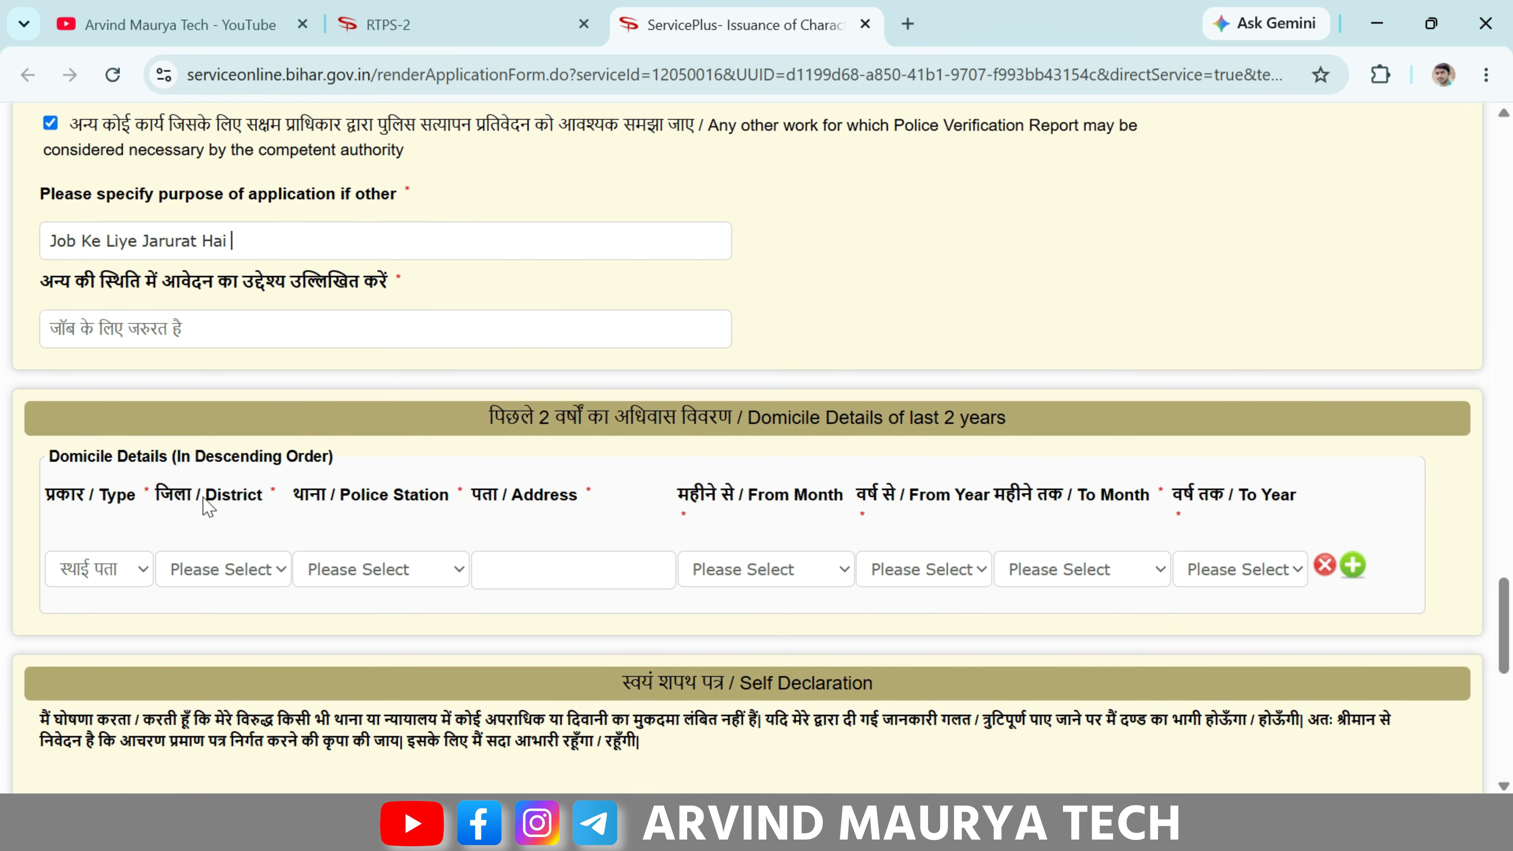
pyautogui.moveTo(486, 396); pyautogui.dragTo(742, 393)
pyautogui.click(745, 394)
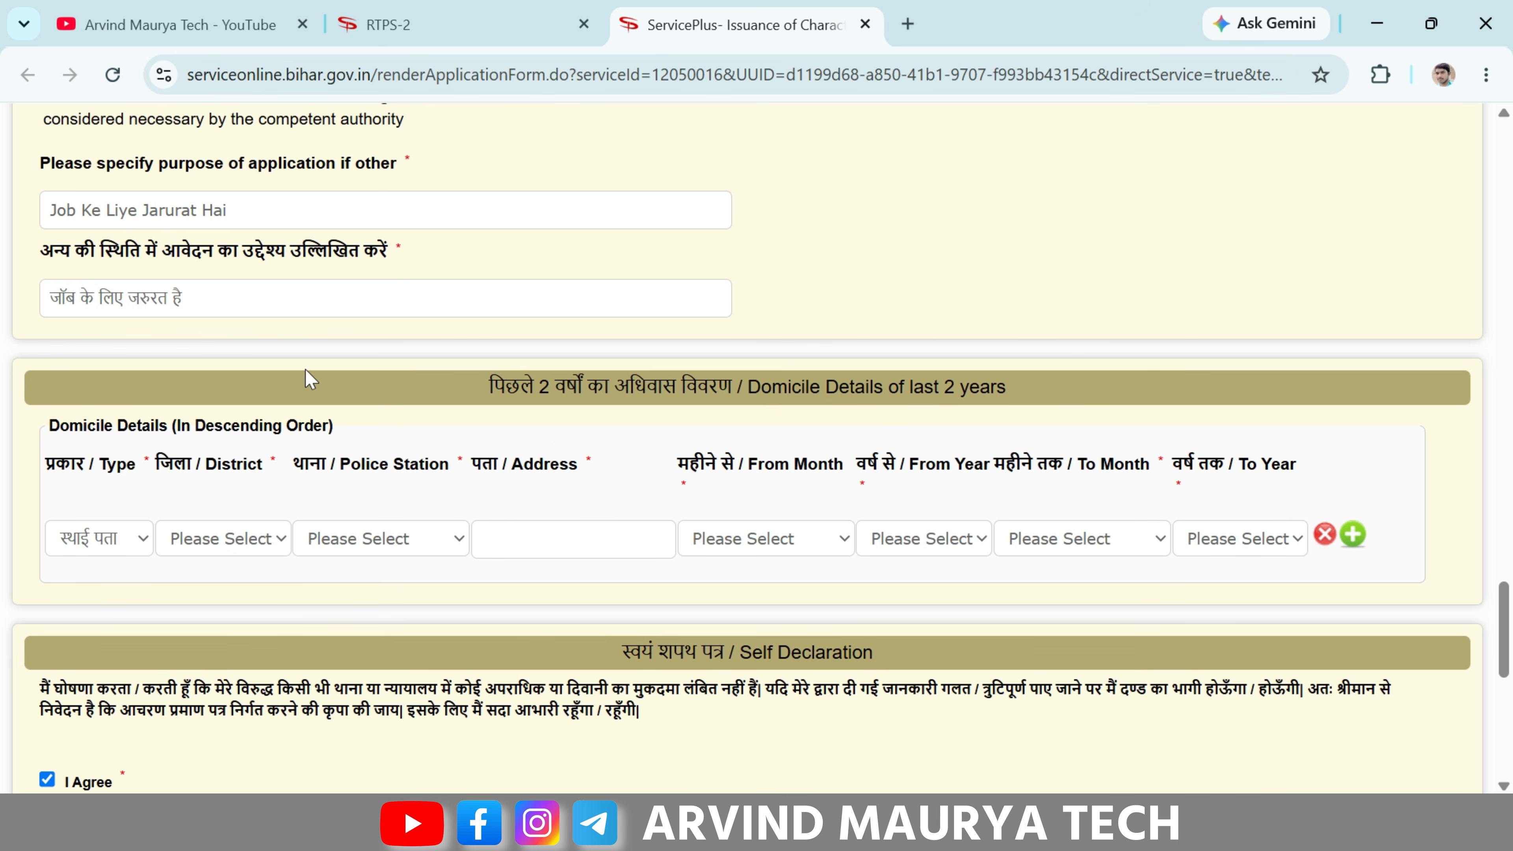
# - Toggle the bid/contract work purpose on and off again, leaving it unticked
pyautogui.scroll(7, 310, 381)
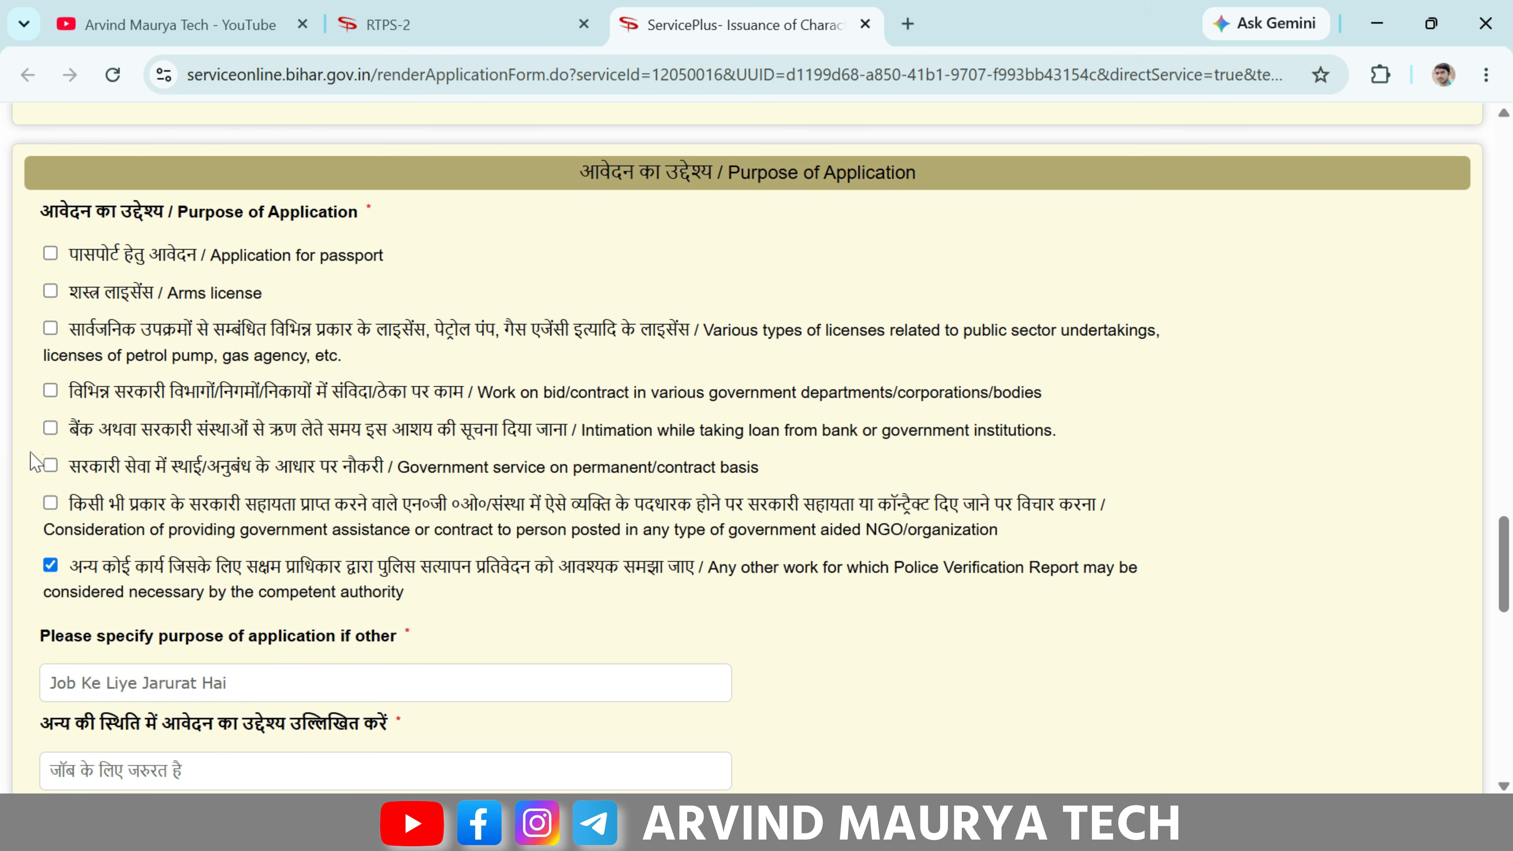
pyautogui.click(49, 391)
pyautogui.moveTo(84, 394); pyautogui.dragTo(476, 399)
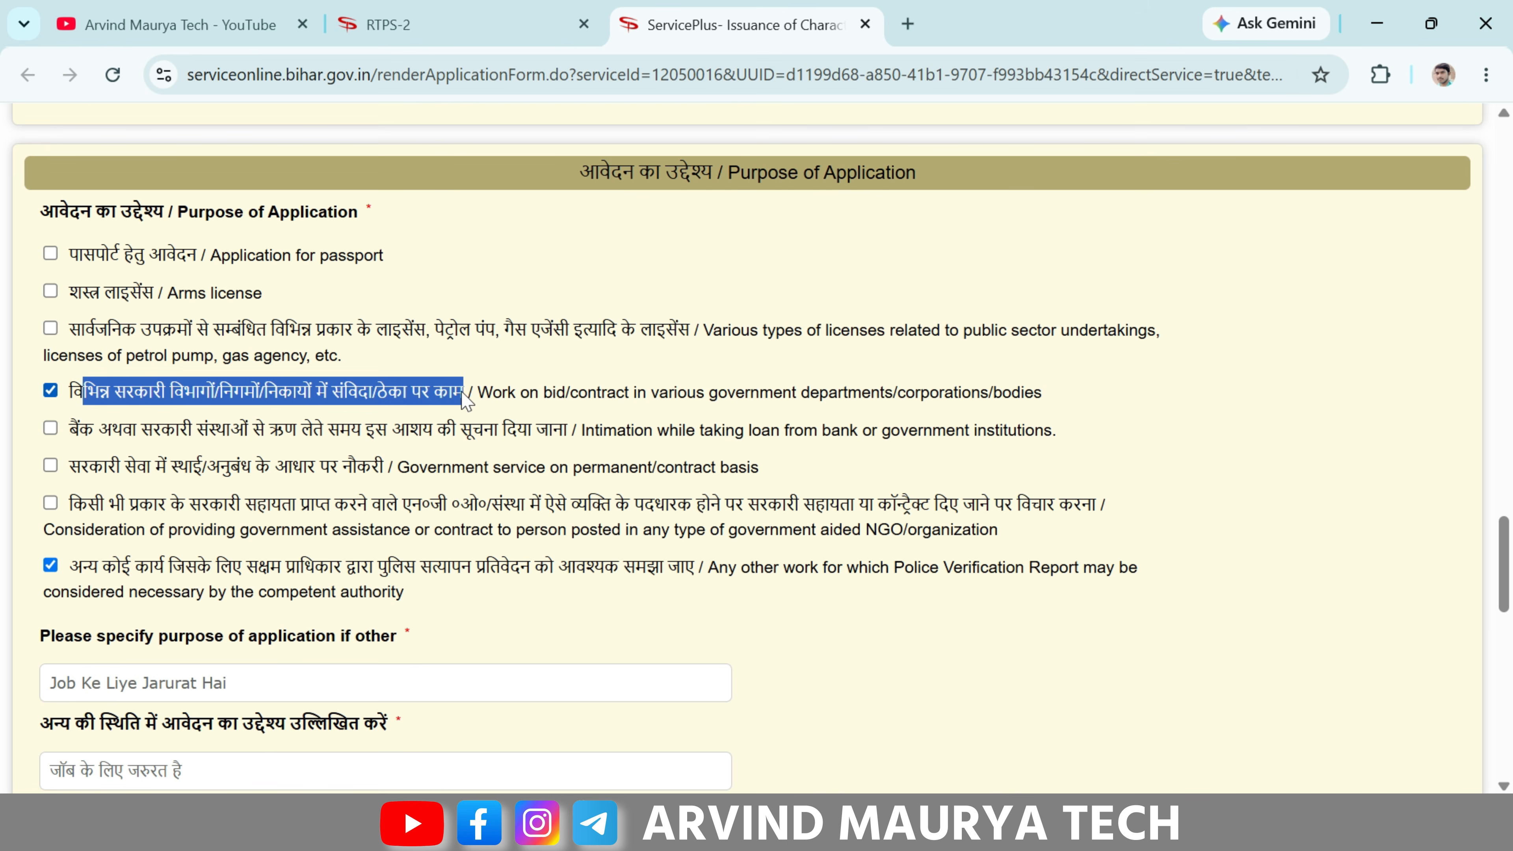
pyautogui.click(467, 400)
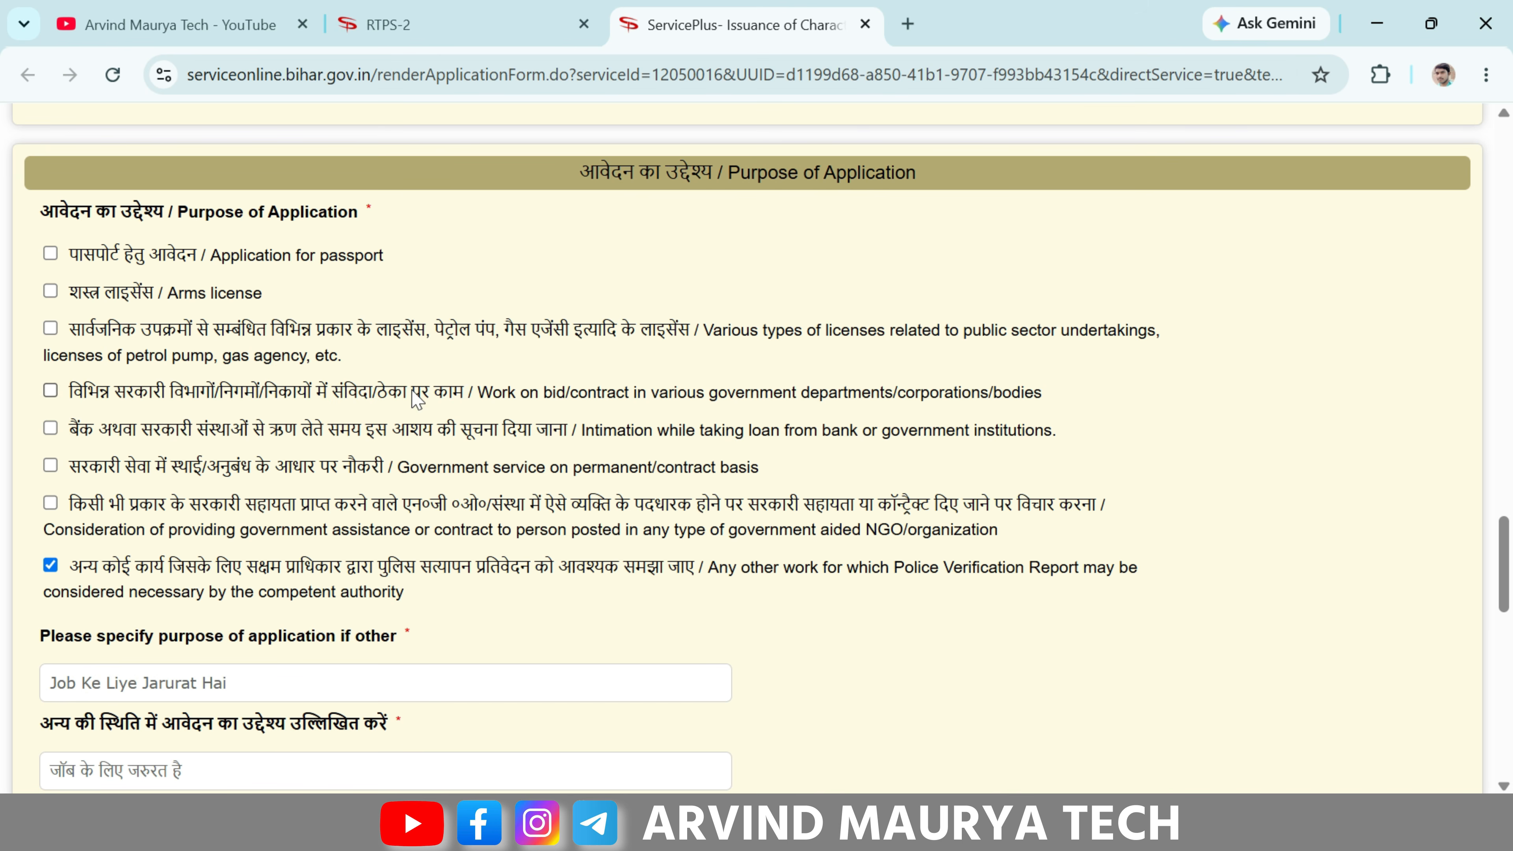
pyautogui.scroll(-2, 416, 399)
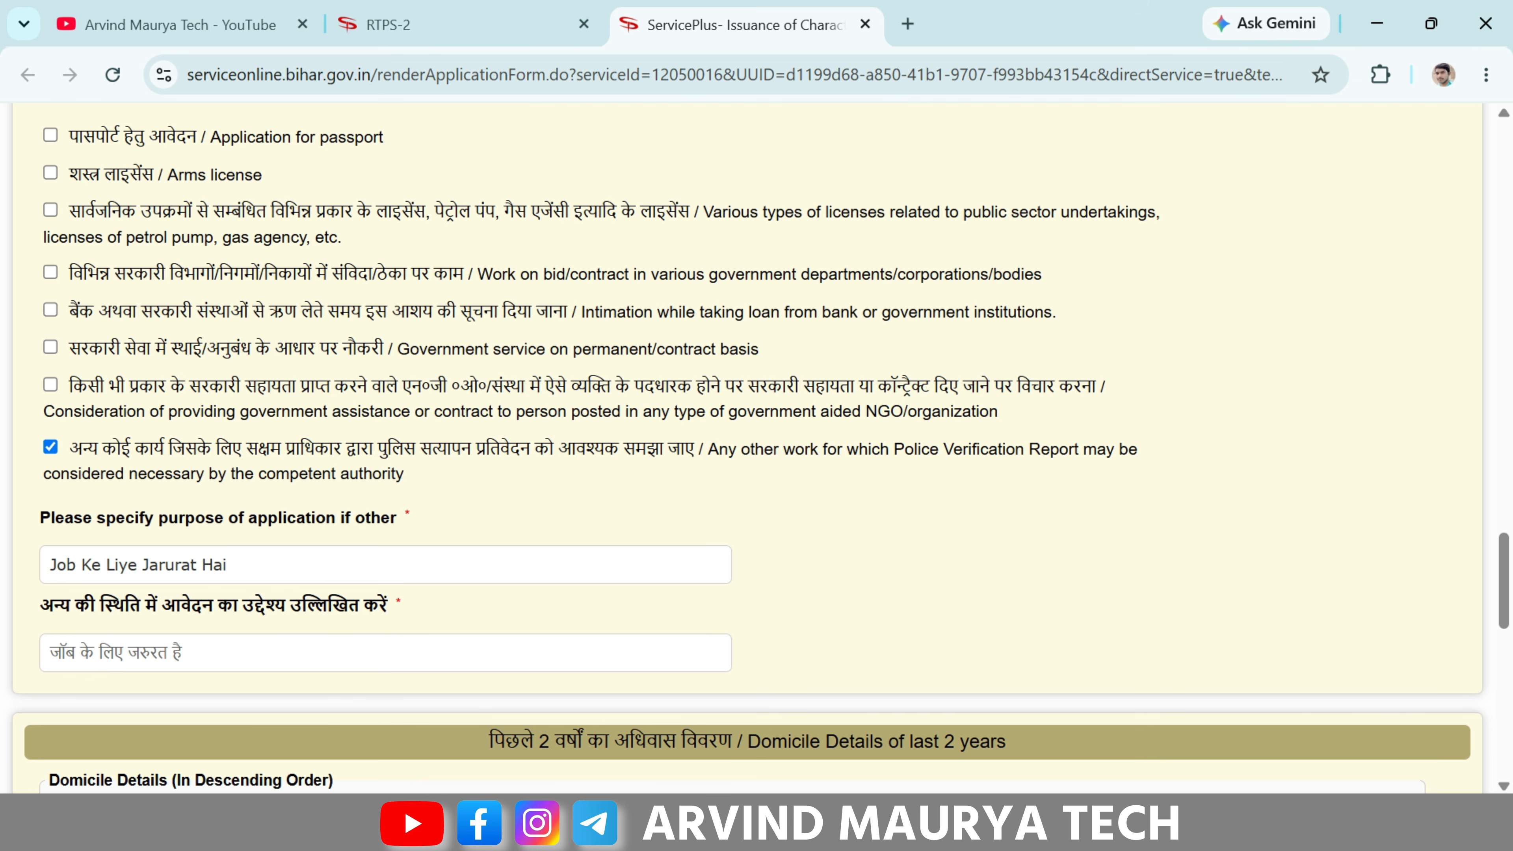
pyautogui.scroll(-5, 756, 446)
pyautogui.moveTo(488, 386); pyautogui.dragTo(1023, 387)
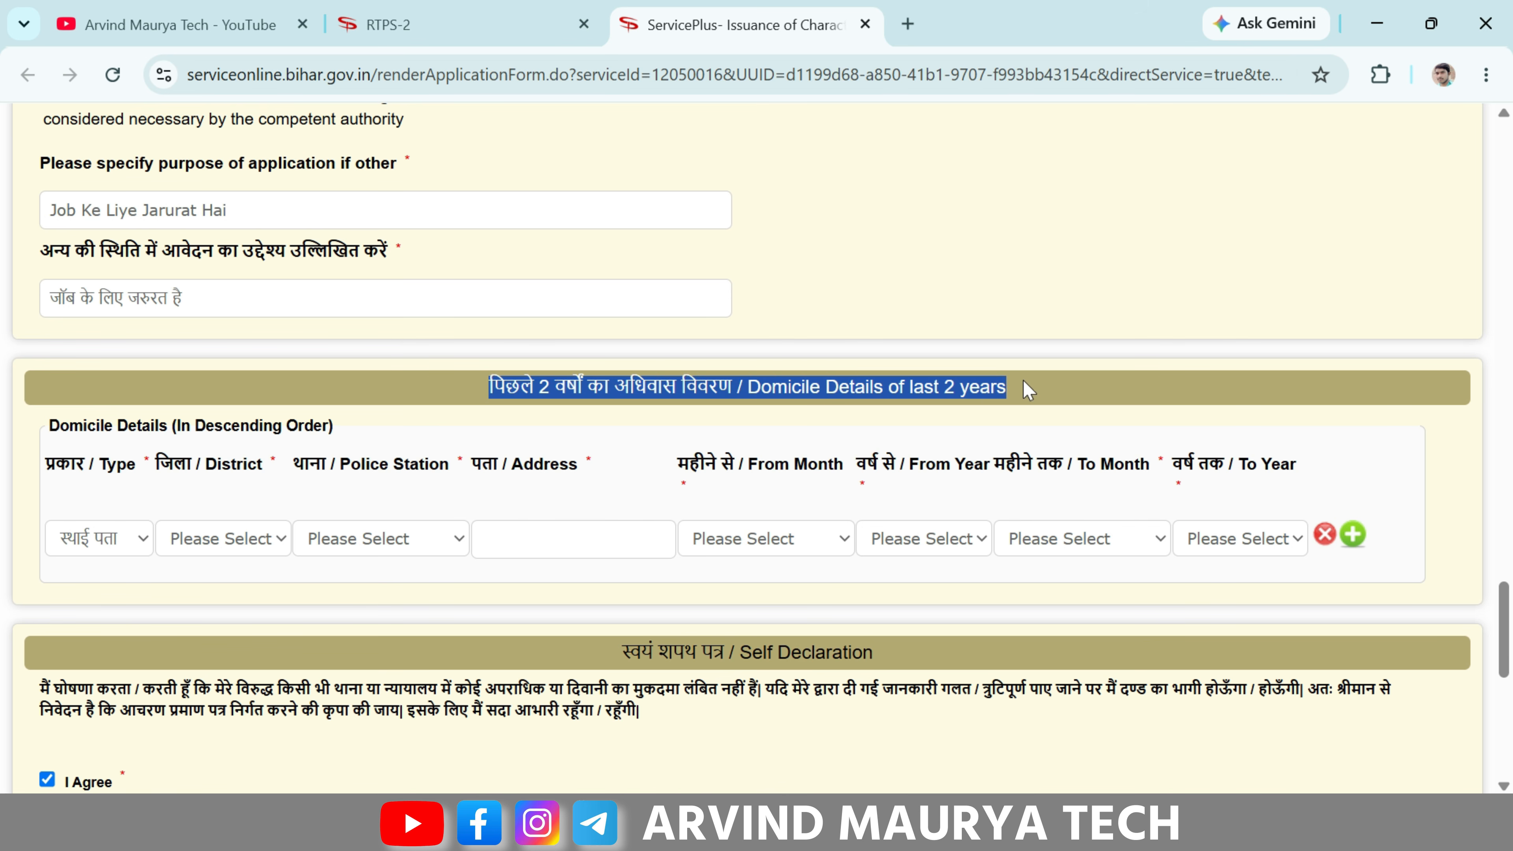
# - Set the first domicile row to permanent address type, district BUXAR, police station Muffasil
pyautogui.click(1023, 385)
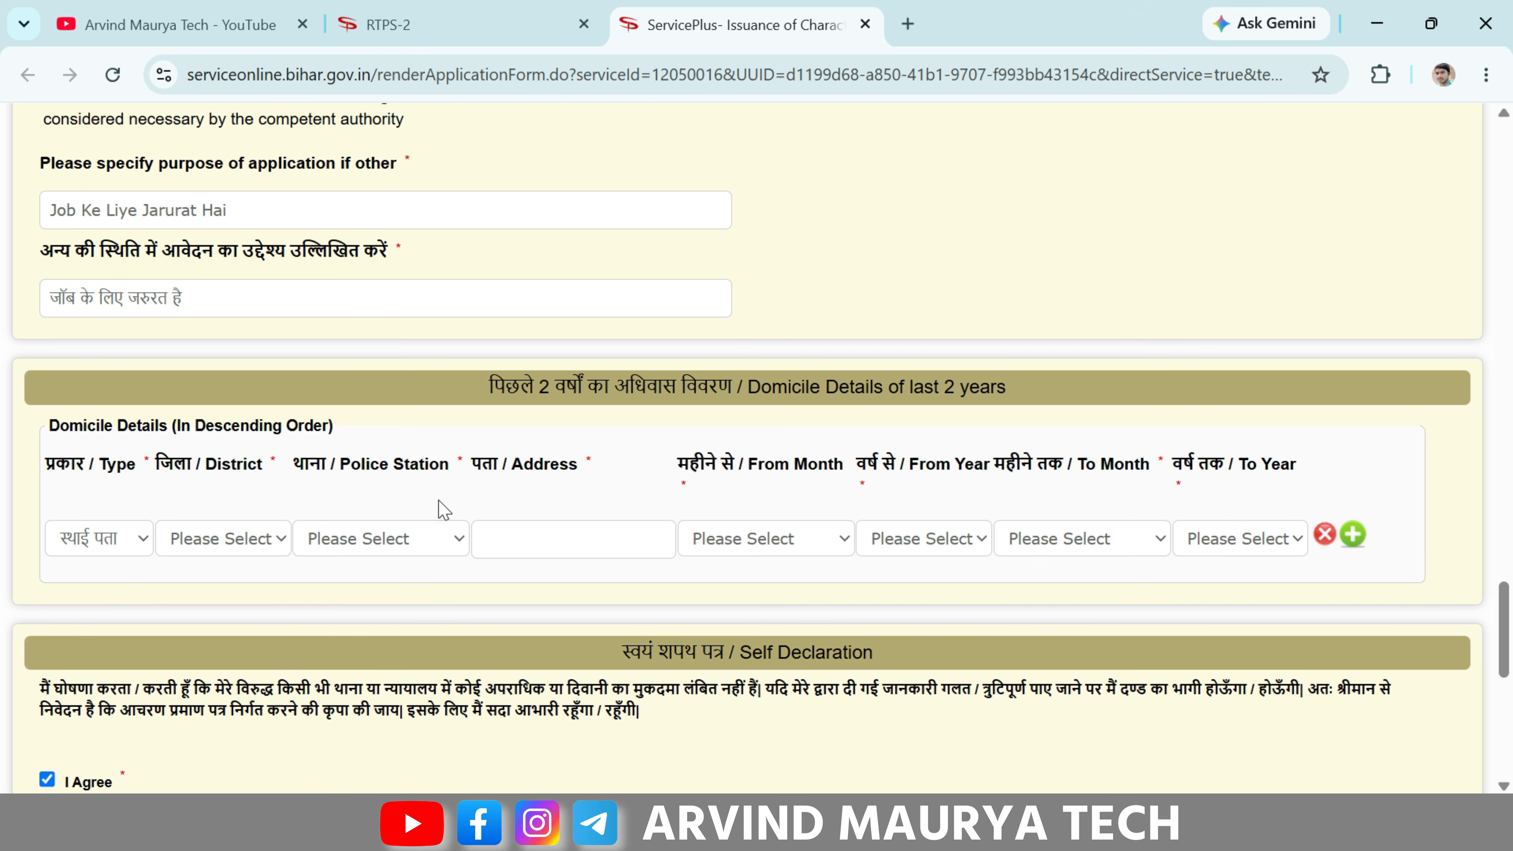
pyautogui.click(118, 538)
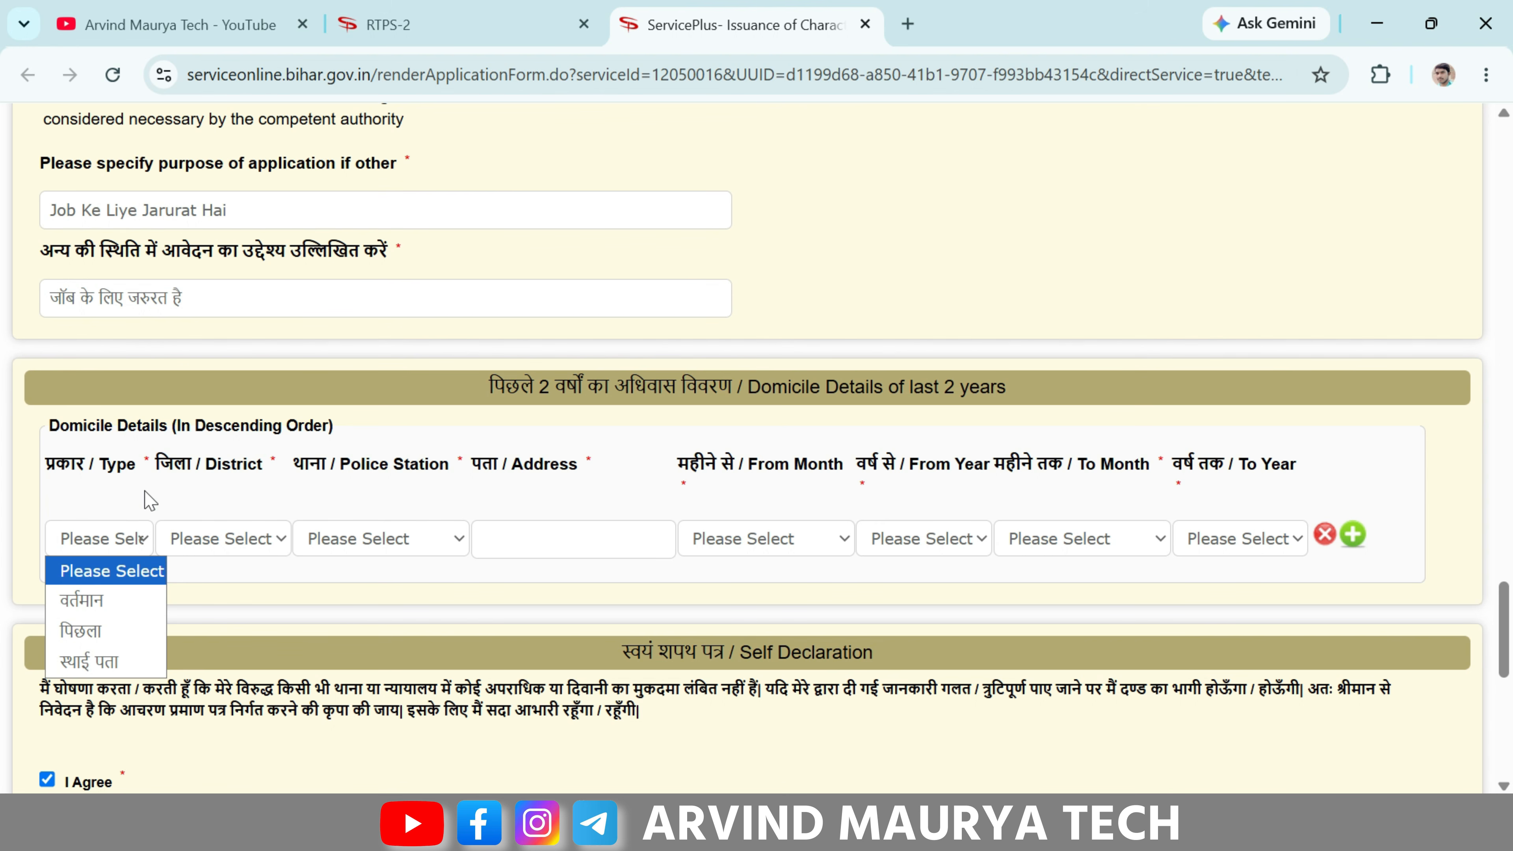
pyautogui.click(123, 662)
pyautogui.click(260, 540)
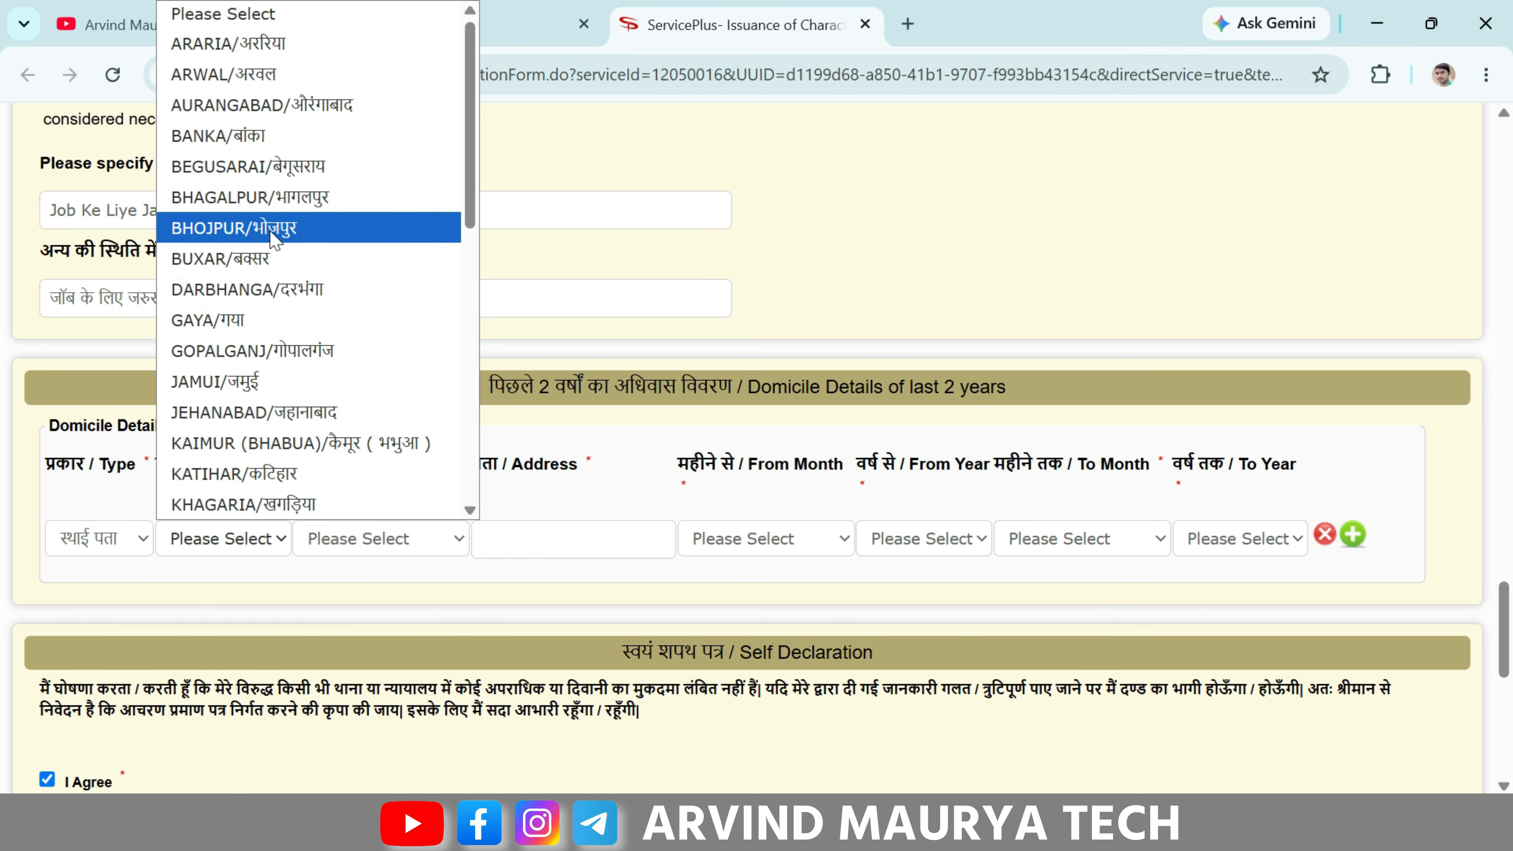
pyautogui.click(244, 265)
pyautogui.click(364, 539)
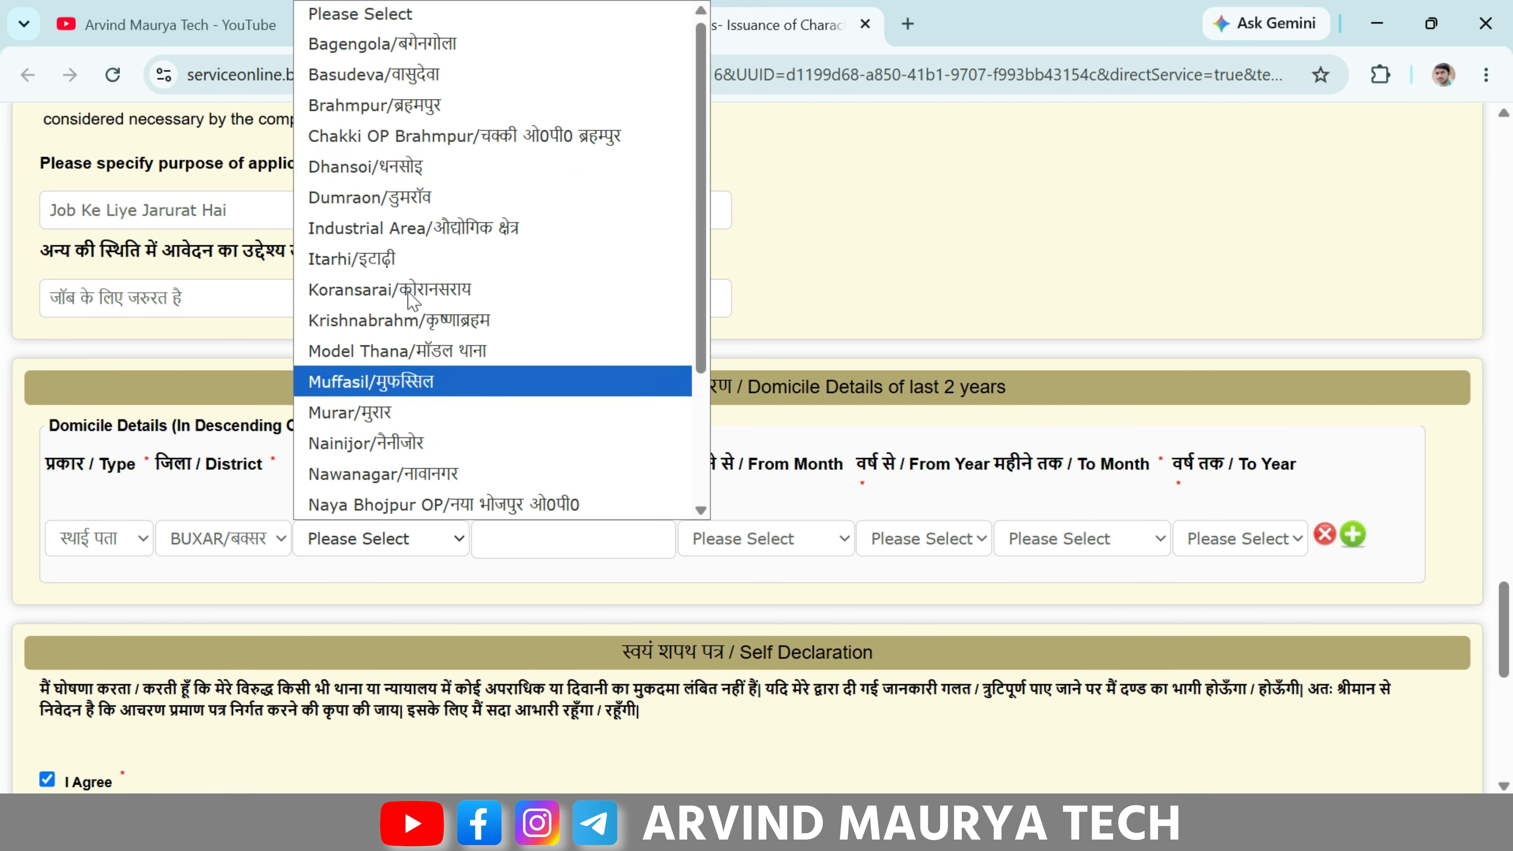
pyautogui.click(372, 378)
# - Set the domicile period from फरवरी 2017 to अप्रैल 2020 and add a second row
pyautogui.click(719, 545)
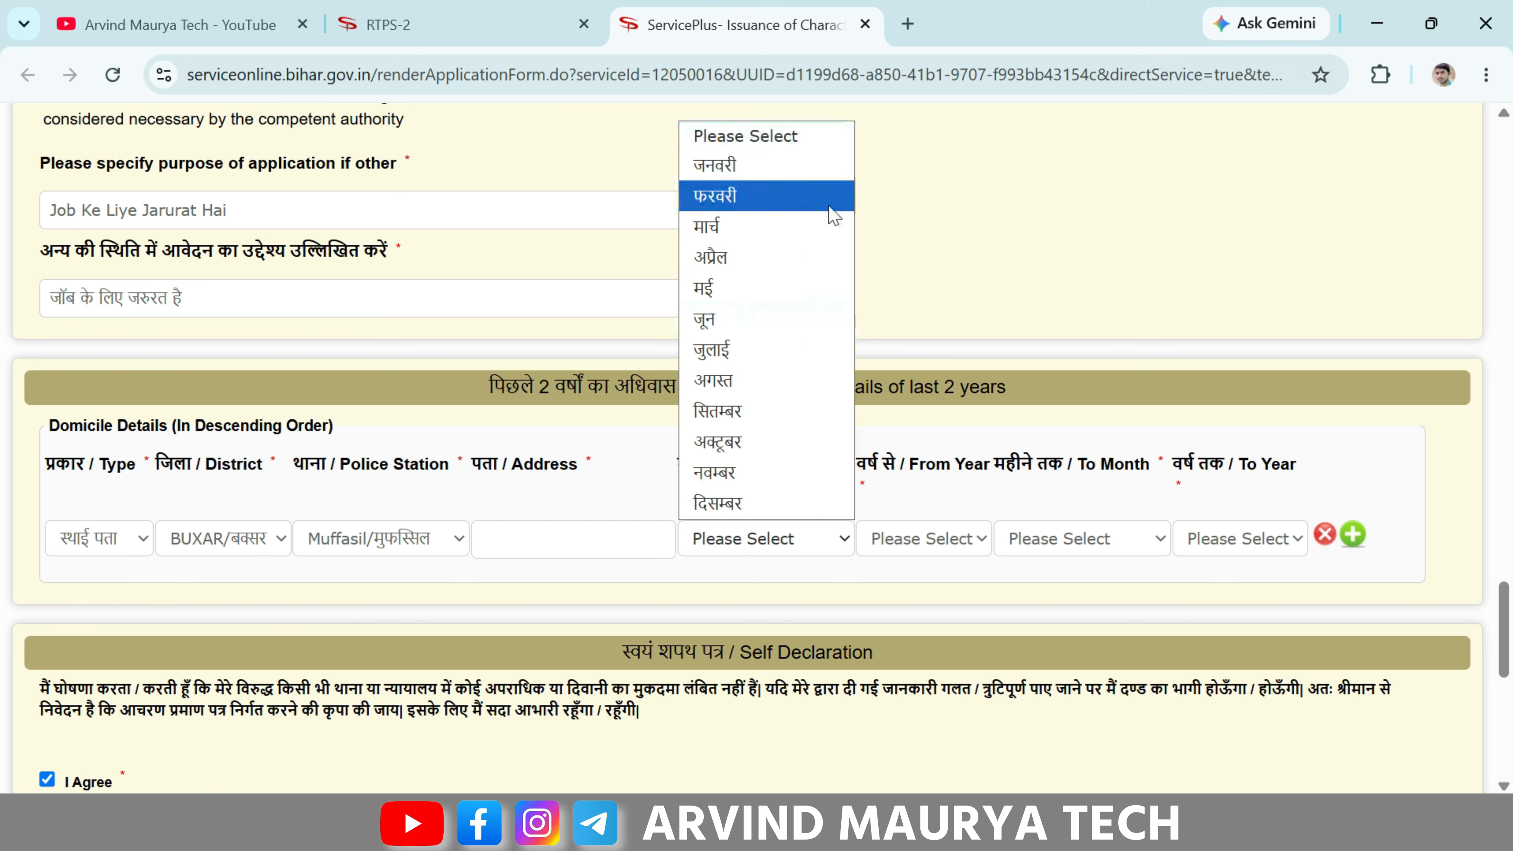
pyautogui.click(783, 196)
pyautogui.click(933, 541)
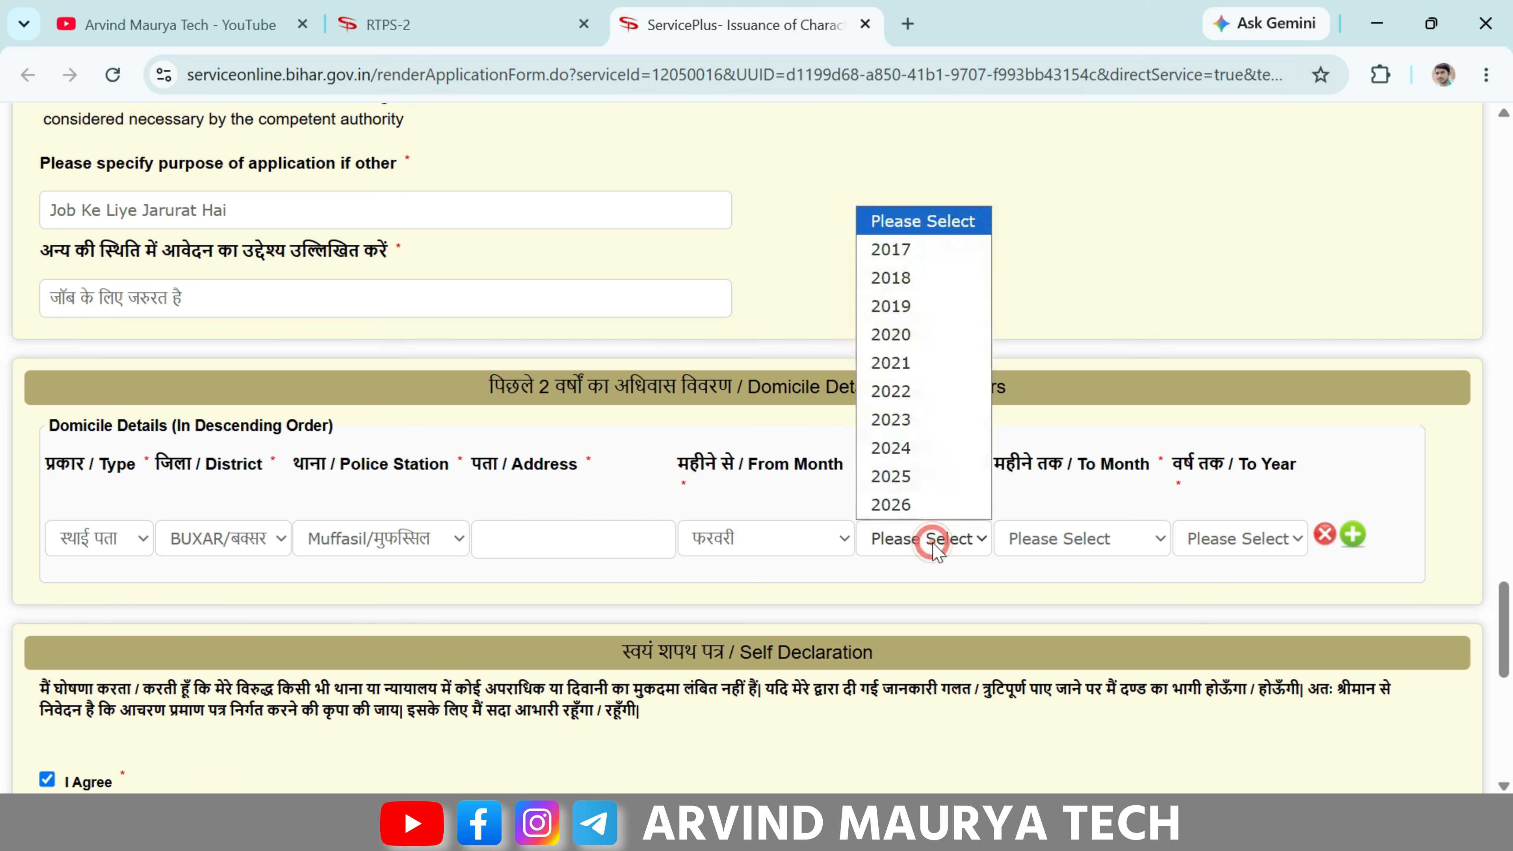
pyautogui.click(953, 250)
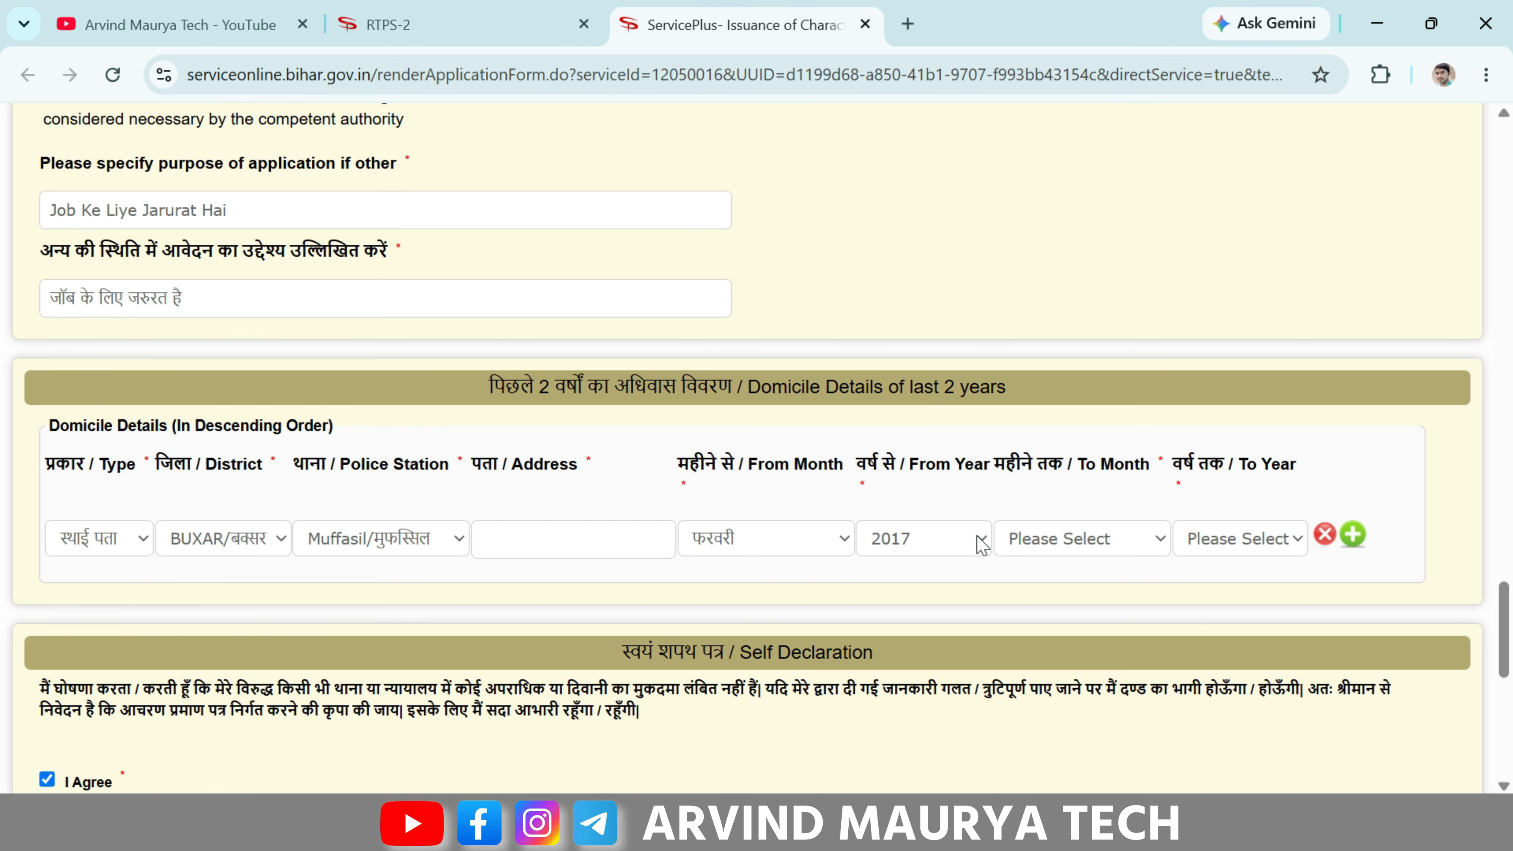
pyautogui.click(1071, 541)
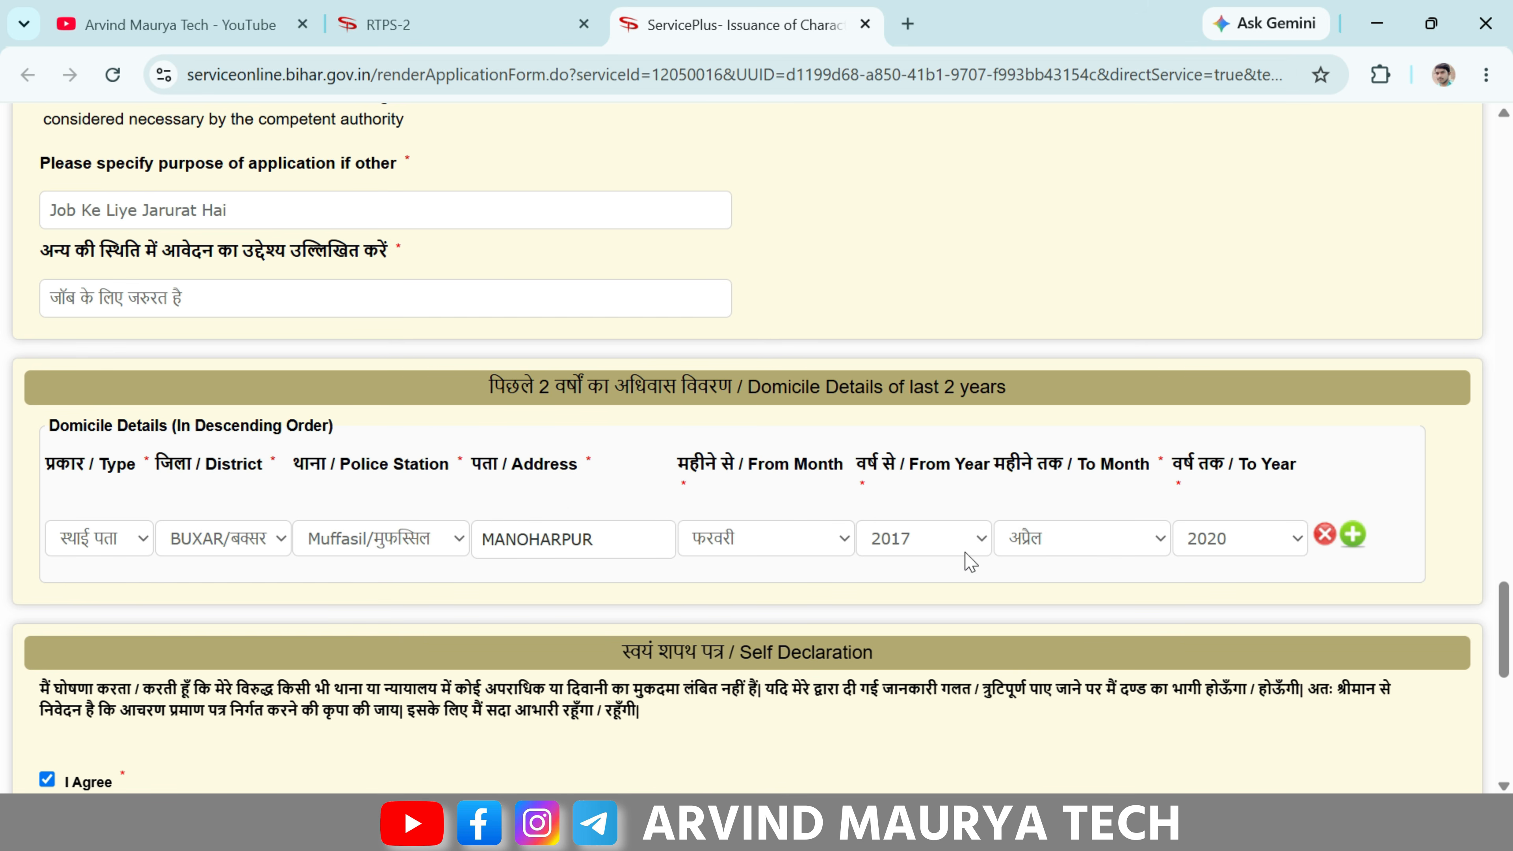
pyautogui.click(1353, 535)
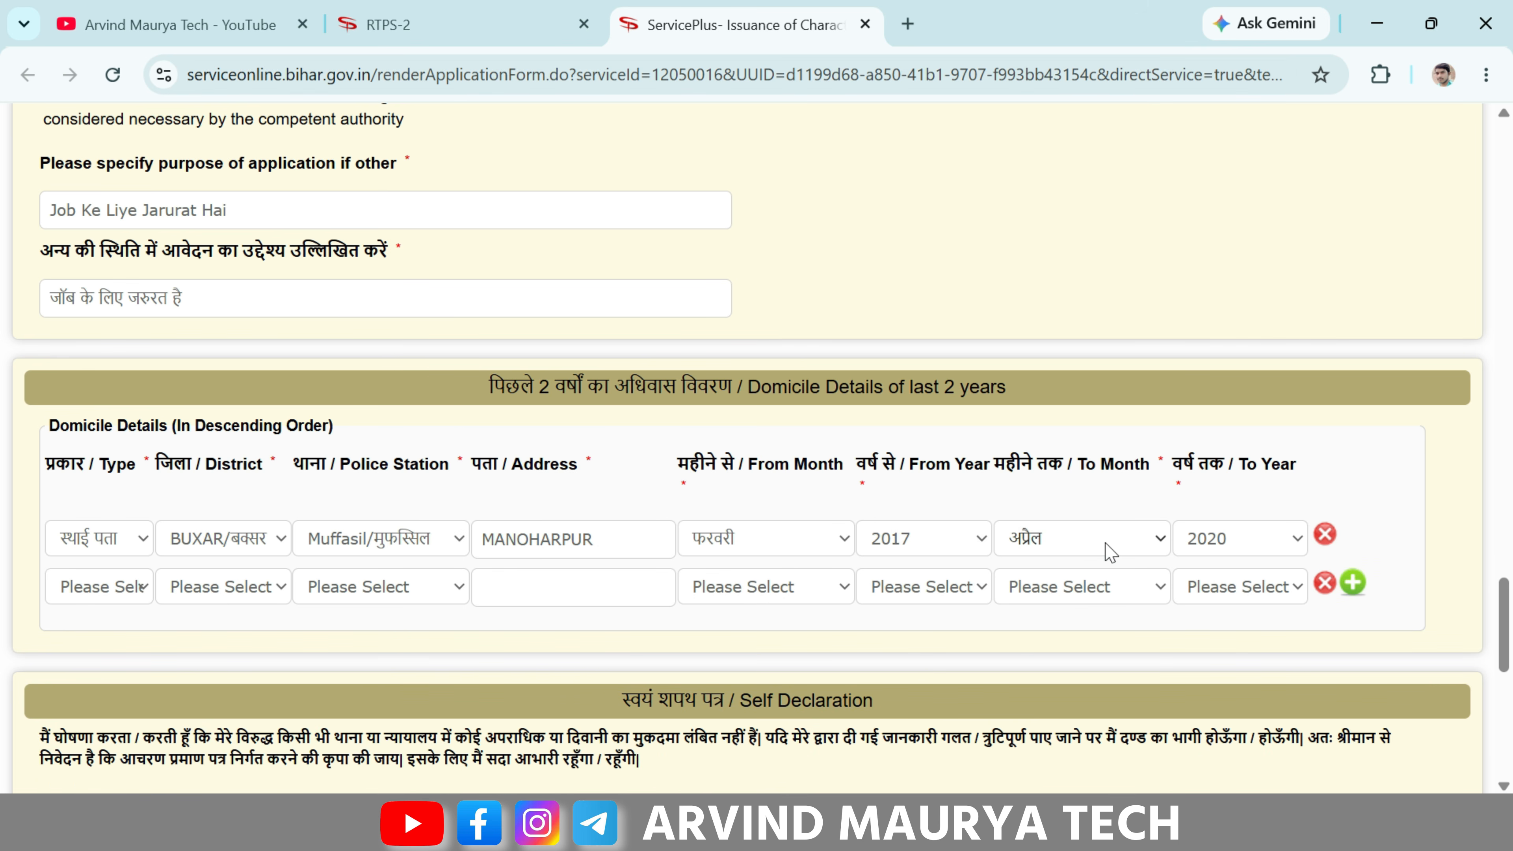
# - In row 2, set district AURANGABAD, police station Daudnagar, and enter a placeholder address
pyautogui.click(253, 586)
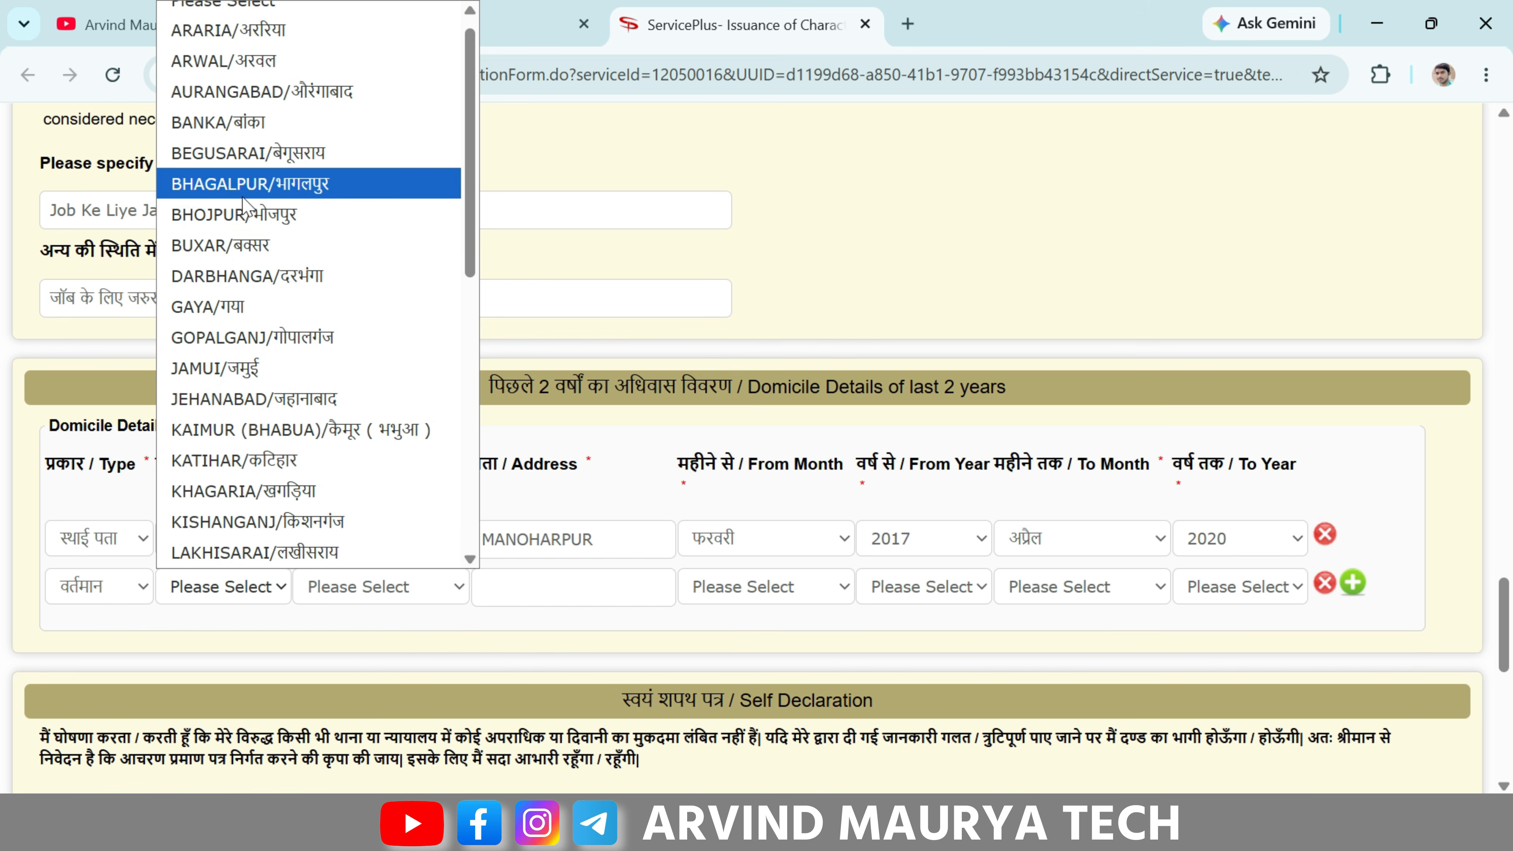
pyautogui.click(250, 91)
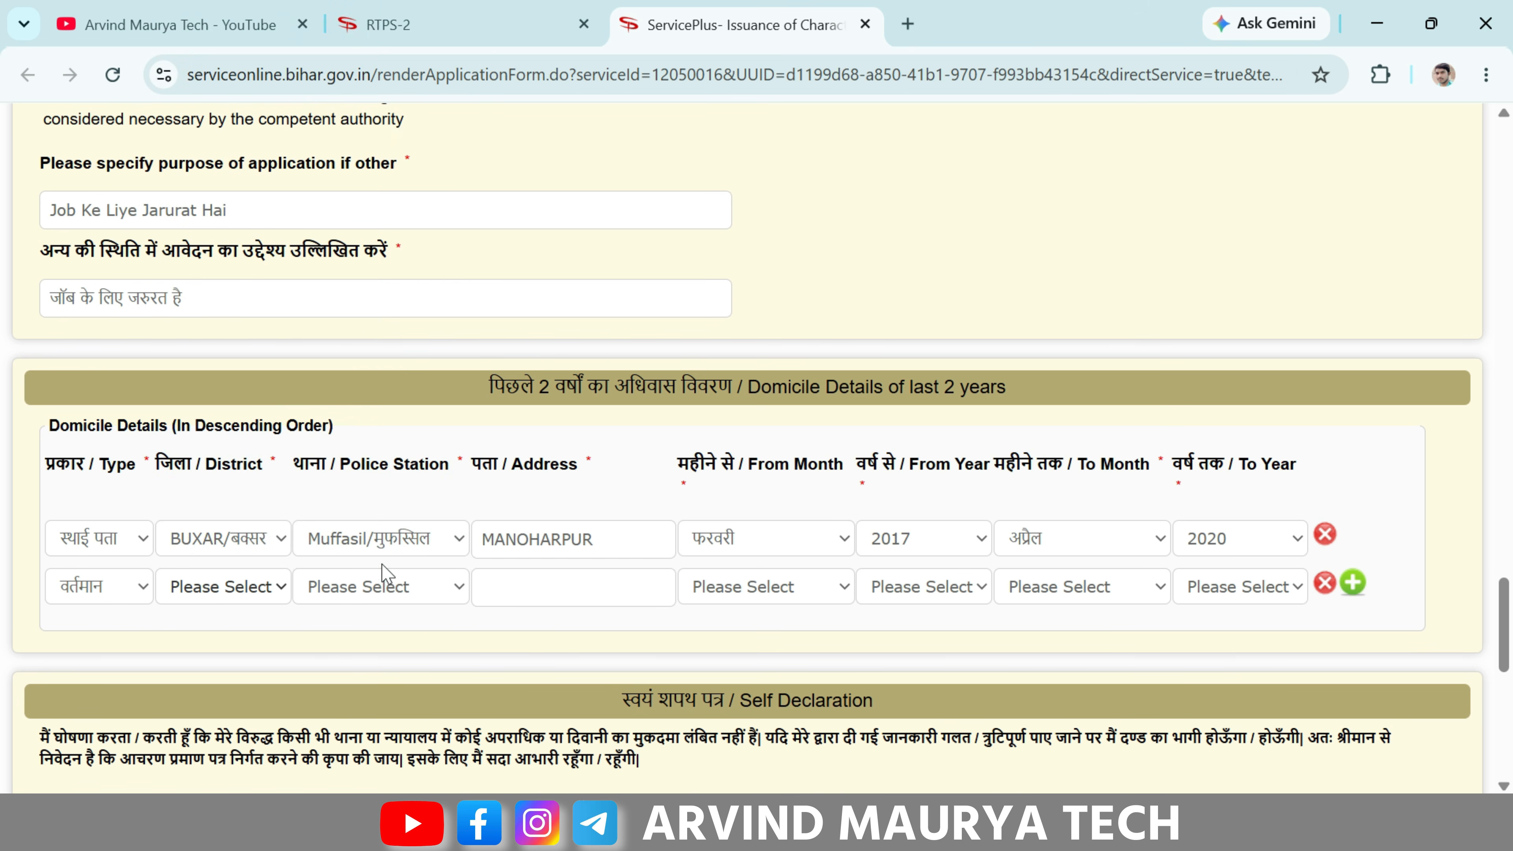
pyautogui.click(383, 586)
pyautogui.click(431, 182)
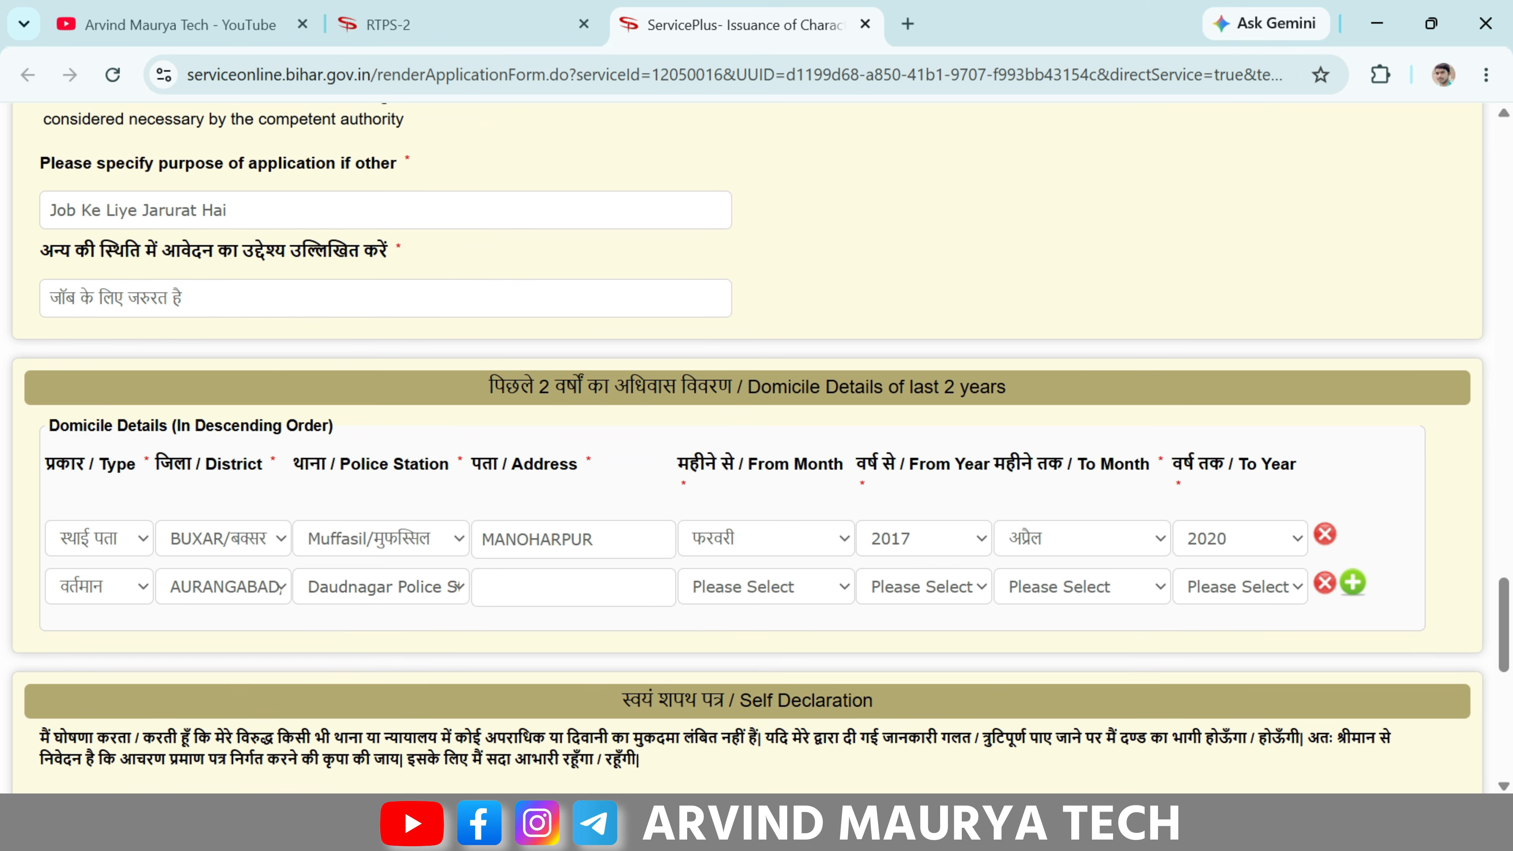
pyautogui.click(576, 588)
pyautogui.write('FDDSDF')
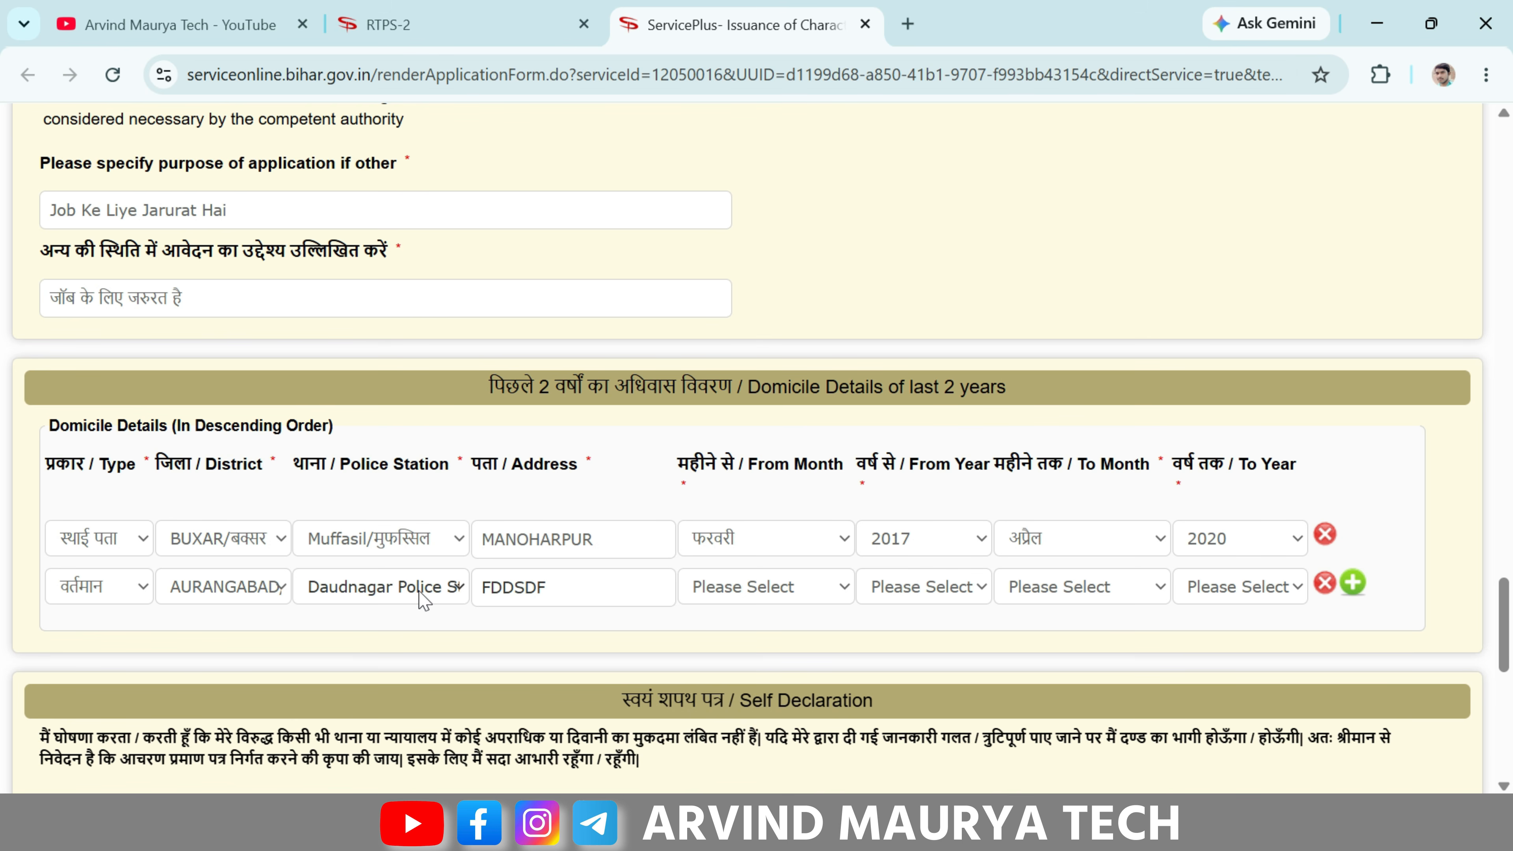
# - Set row 2's From Month to जुलाई and From Year to 2023
pyautogui.click(751, 587)
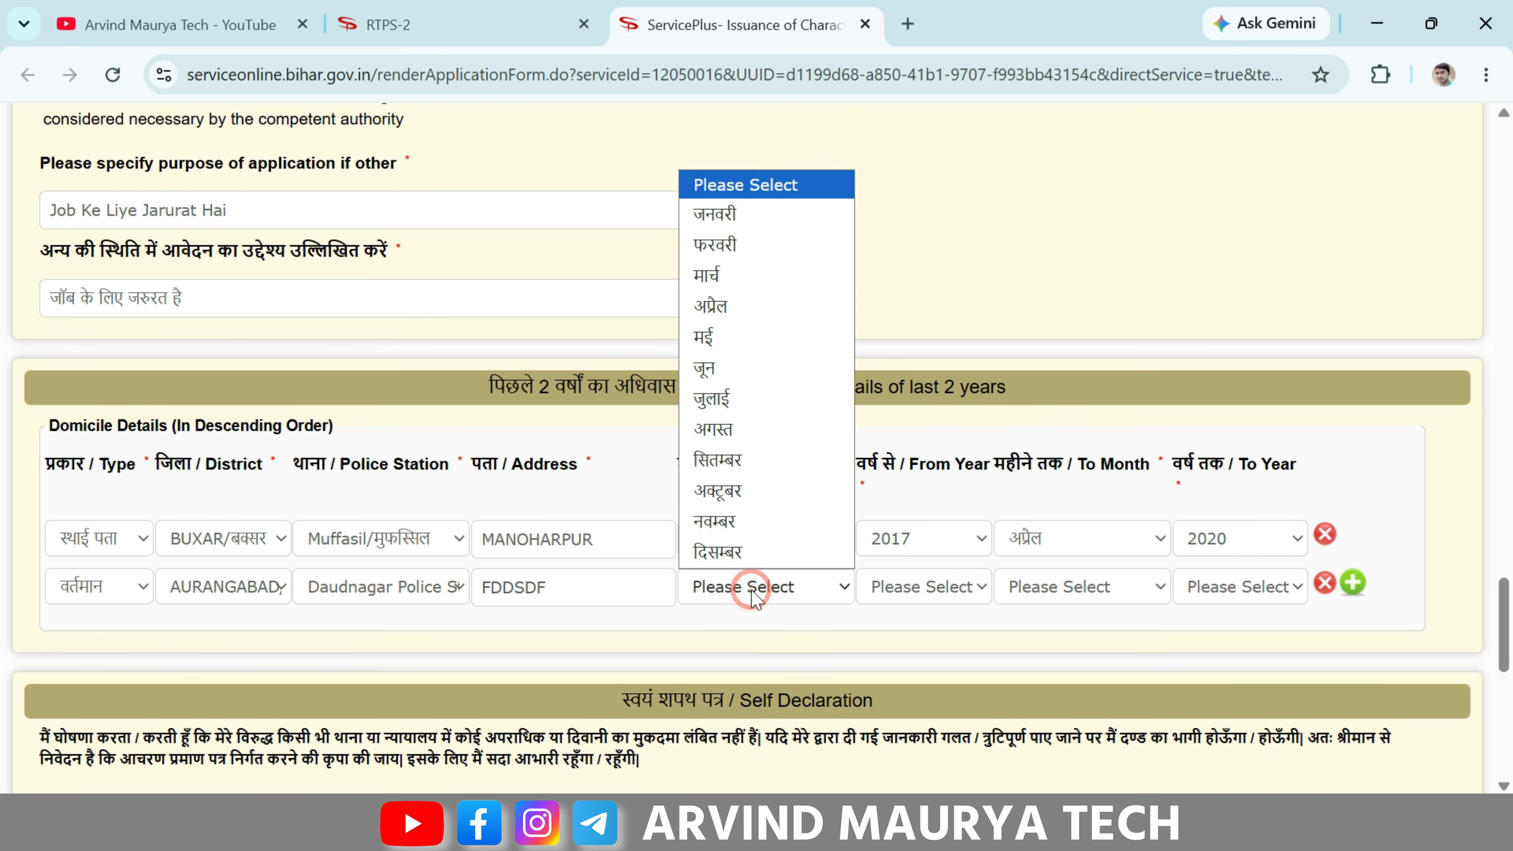
pyautogui.click(752, 396)
pyautogui.click(941, 588)
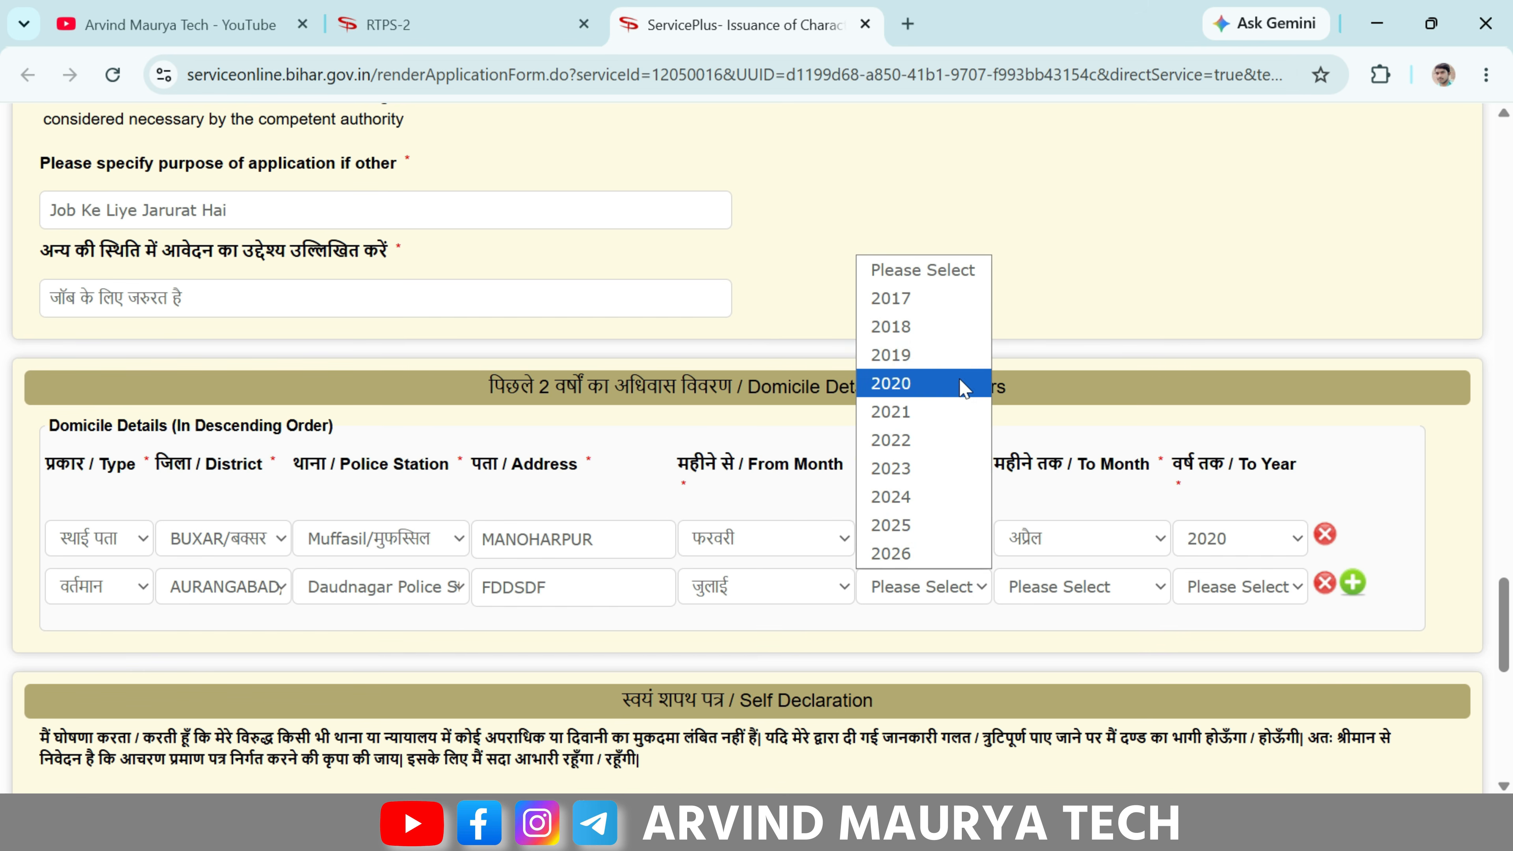
pyautogui.click(960, 383)
pyautogui.click(965, 590)
pyautogui.click(926, 466)
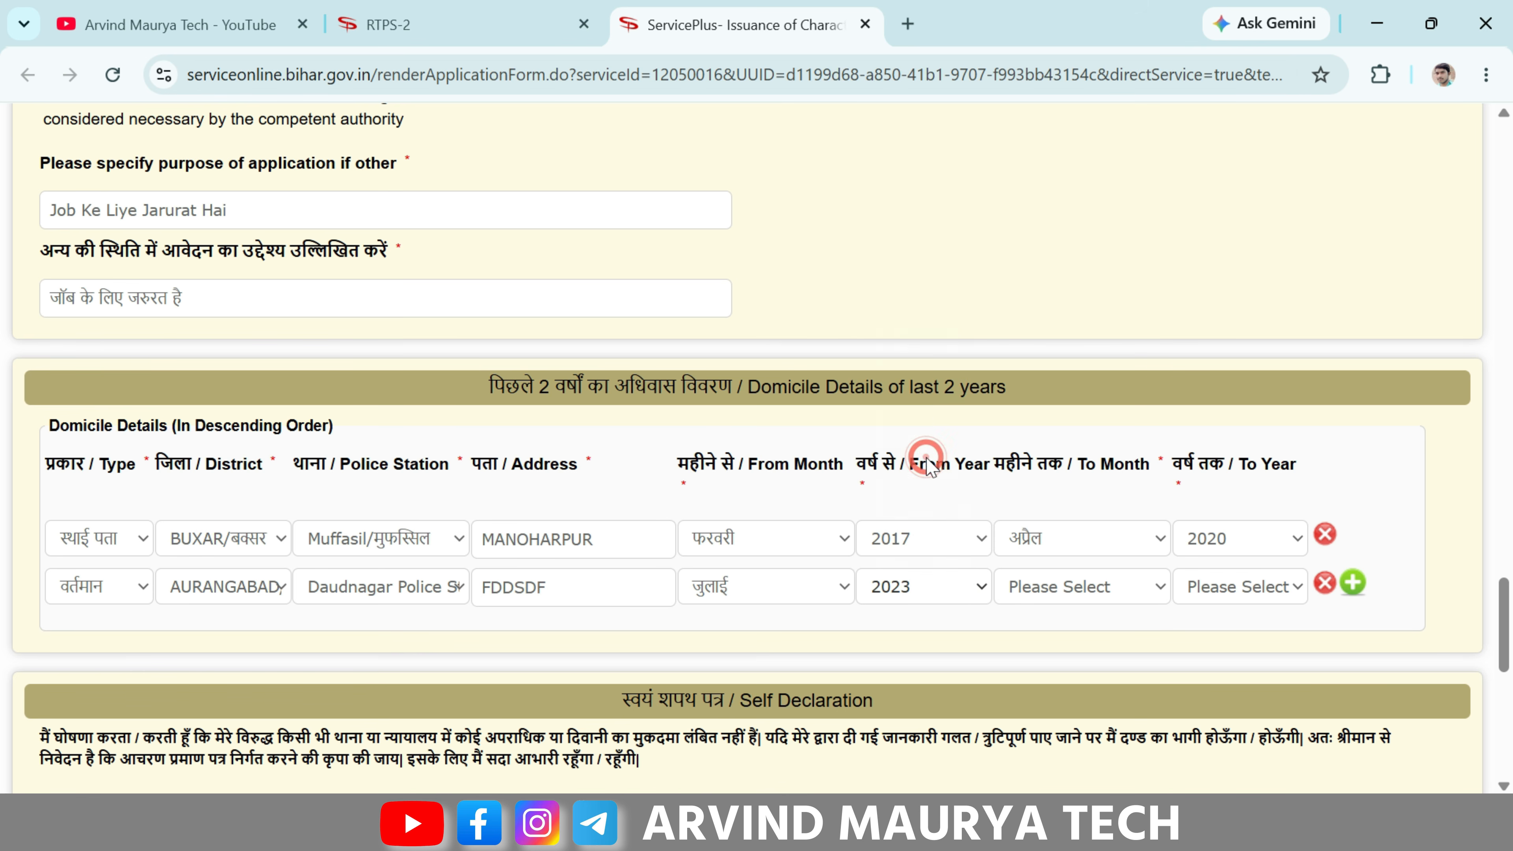
# - Set row 2's To Month to जून and To Year to 2026, dismissing the To Month alert
pyautogui.click(1091, 590)
pyautogui.click(1058, 371)
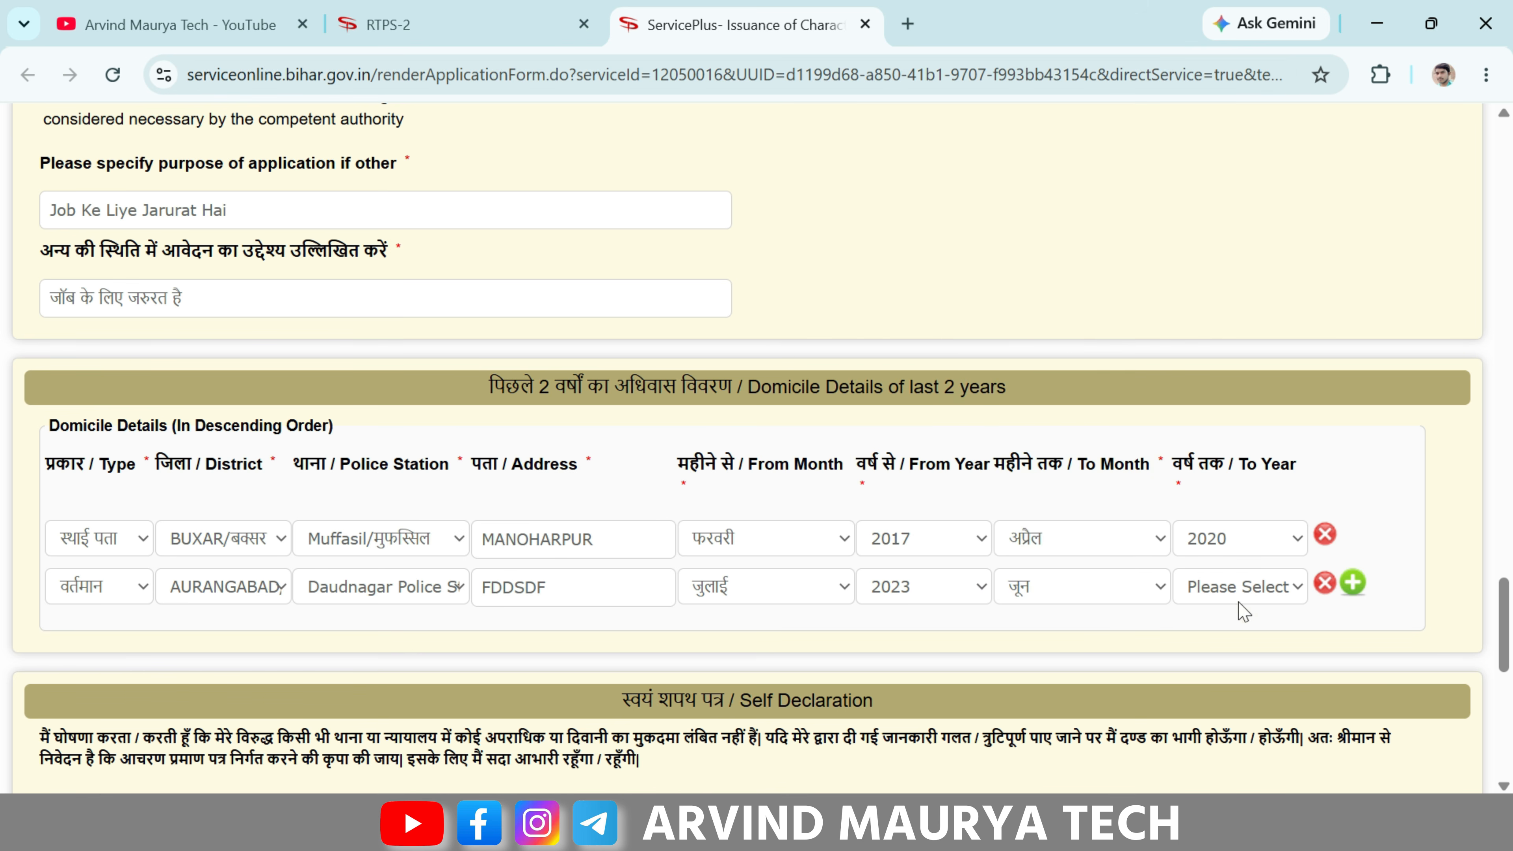
pyautogui.click(1250, 587)
pyautogui.click(1209, 553)
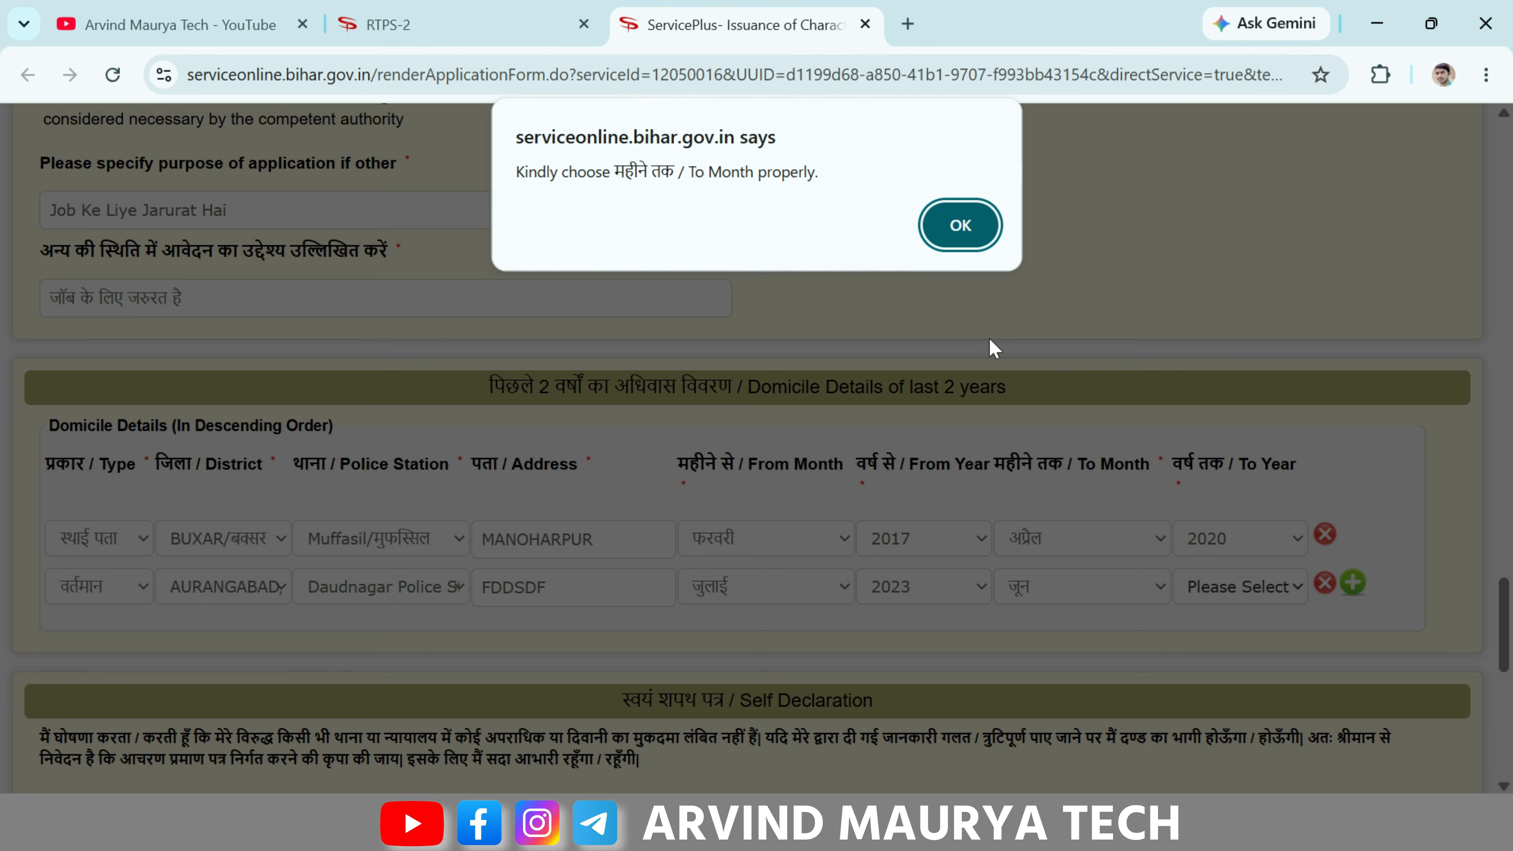
pyautogui.click(957, 223)
pyautogui.click(1149, 586)
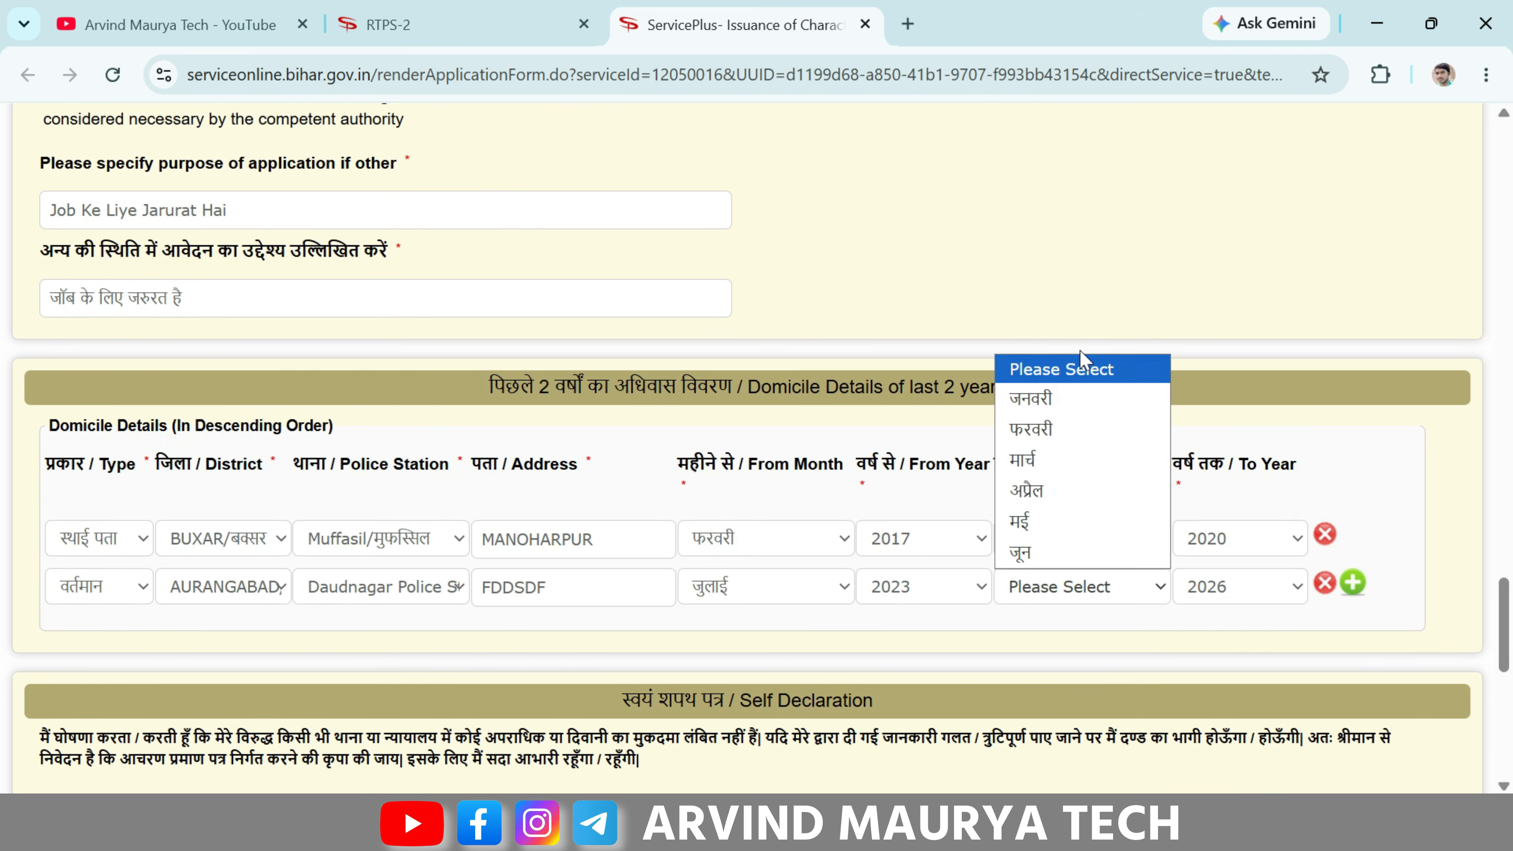
pyautogui.click(1057, 451)
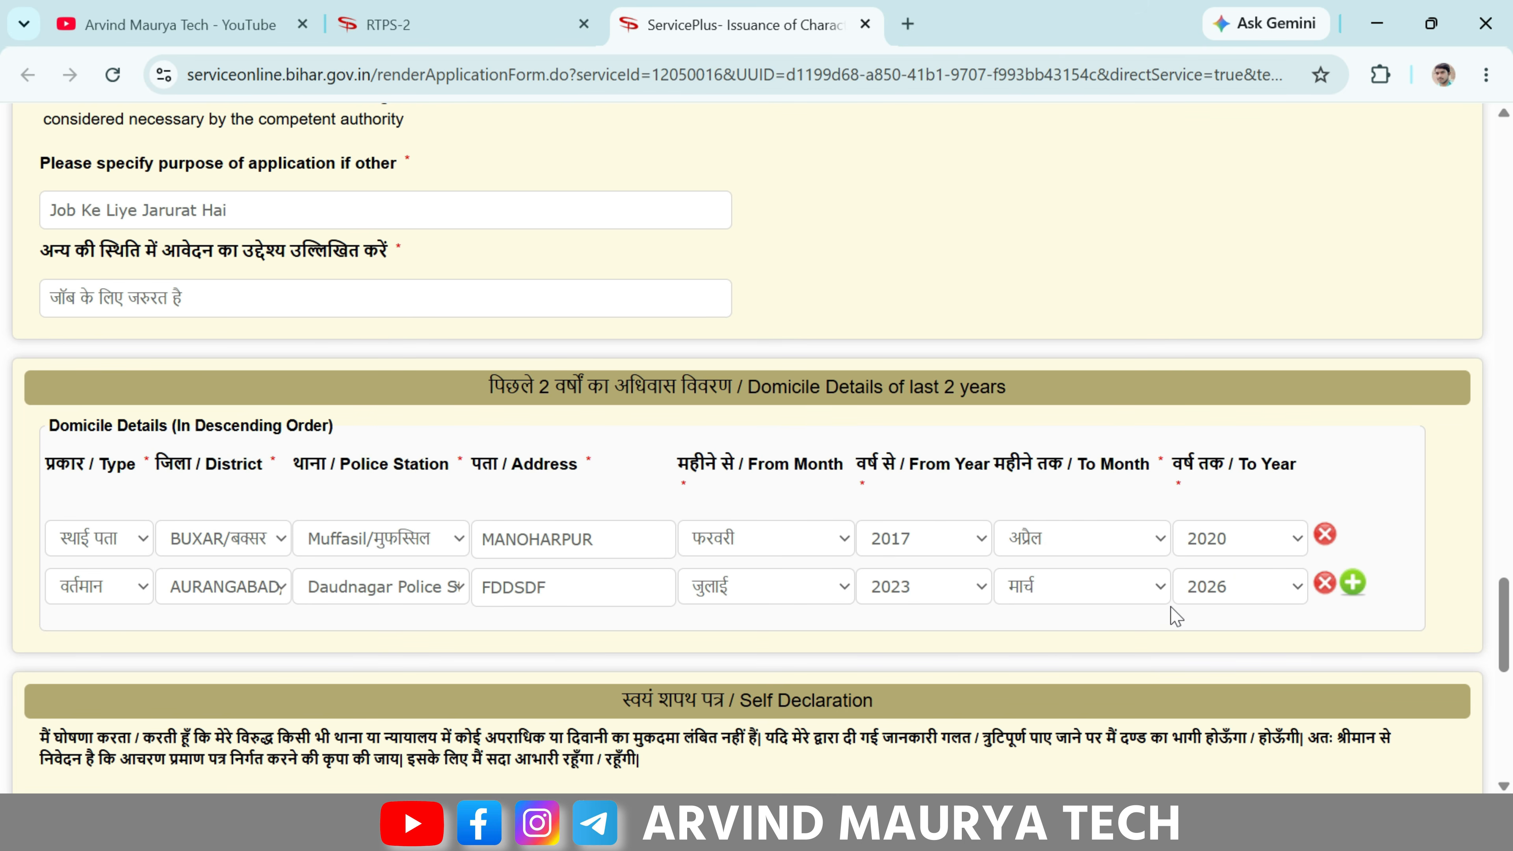
pyautogui.click(1099, 587)
pyautogui.click(1080, 553)
# - Scroll down the form and select the Word verification field
pyautogui.scroll(-5, 1079, 510)
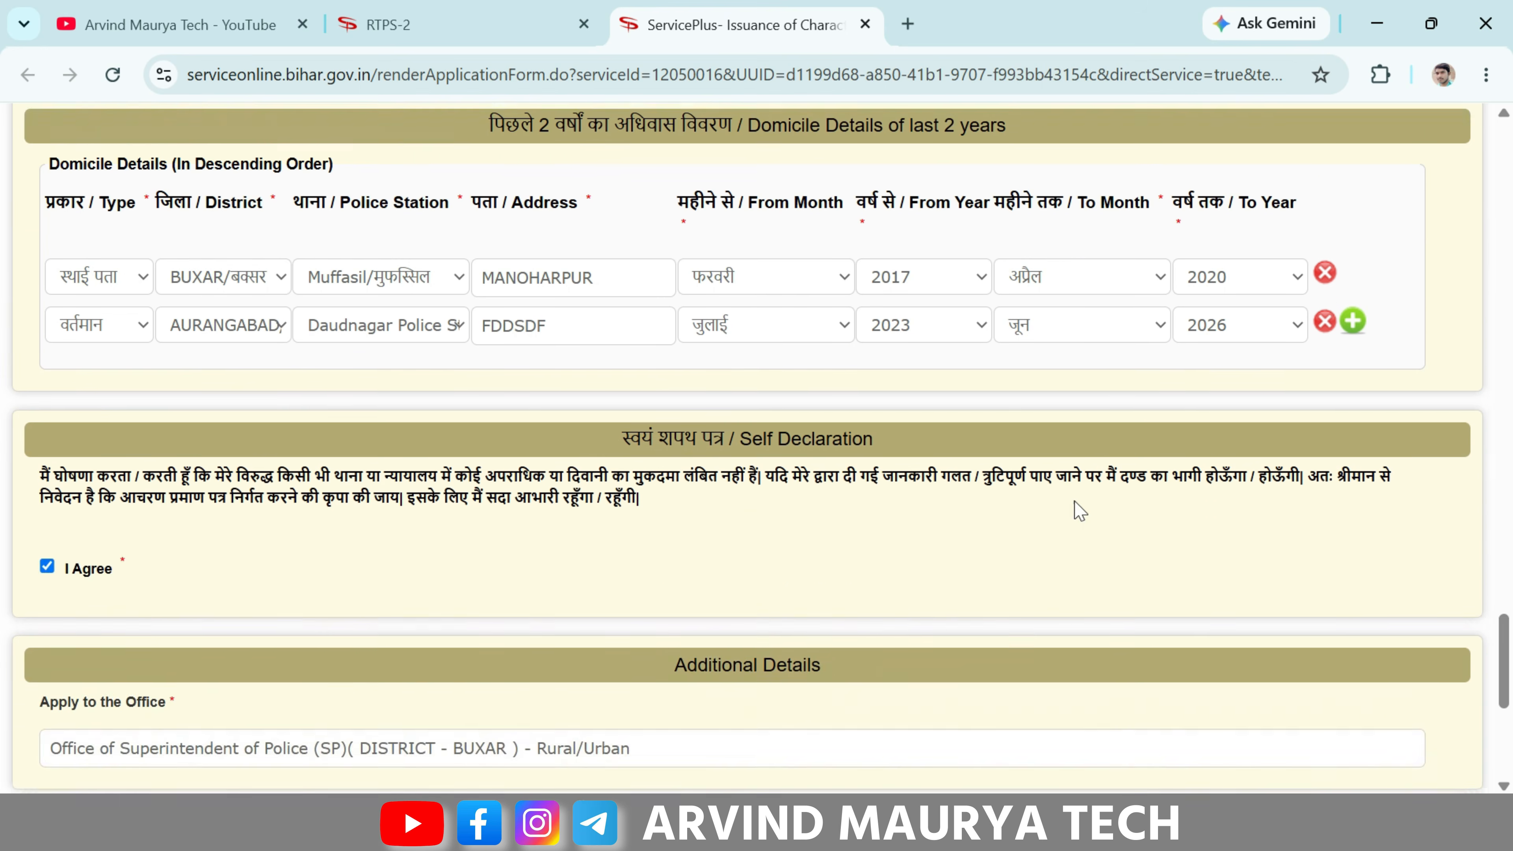
pyautogui.moveTo(617, 347); pyautogui.dragTo(893, 366)
pyautogui.click(893, 366)
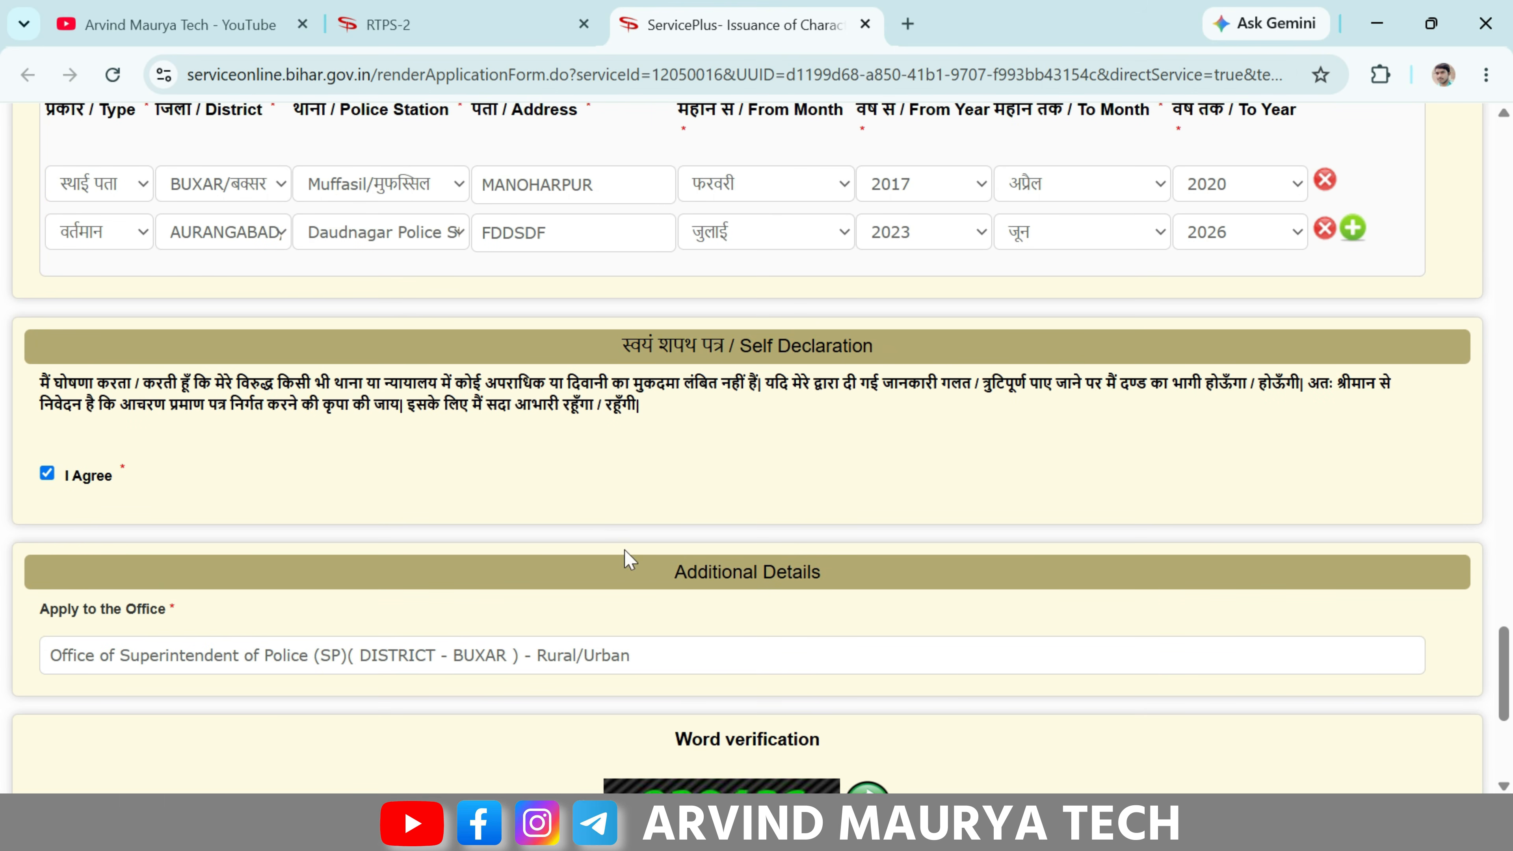
pyautogui.scroll(-3, 689, 583)
pyautogui.scroll(-2, 688, 584)
pyautogui.click(746, 518)
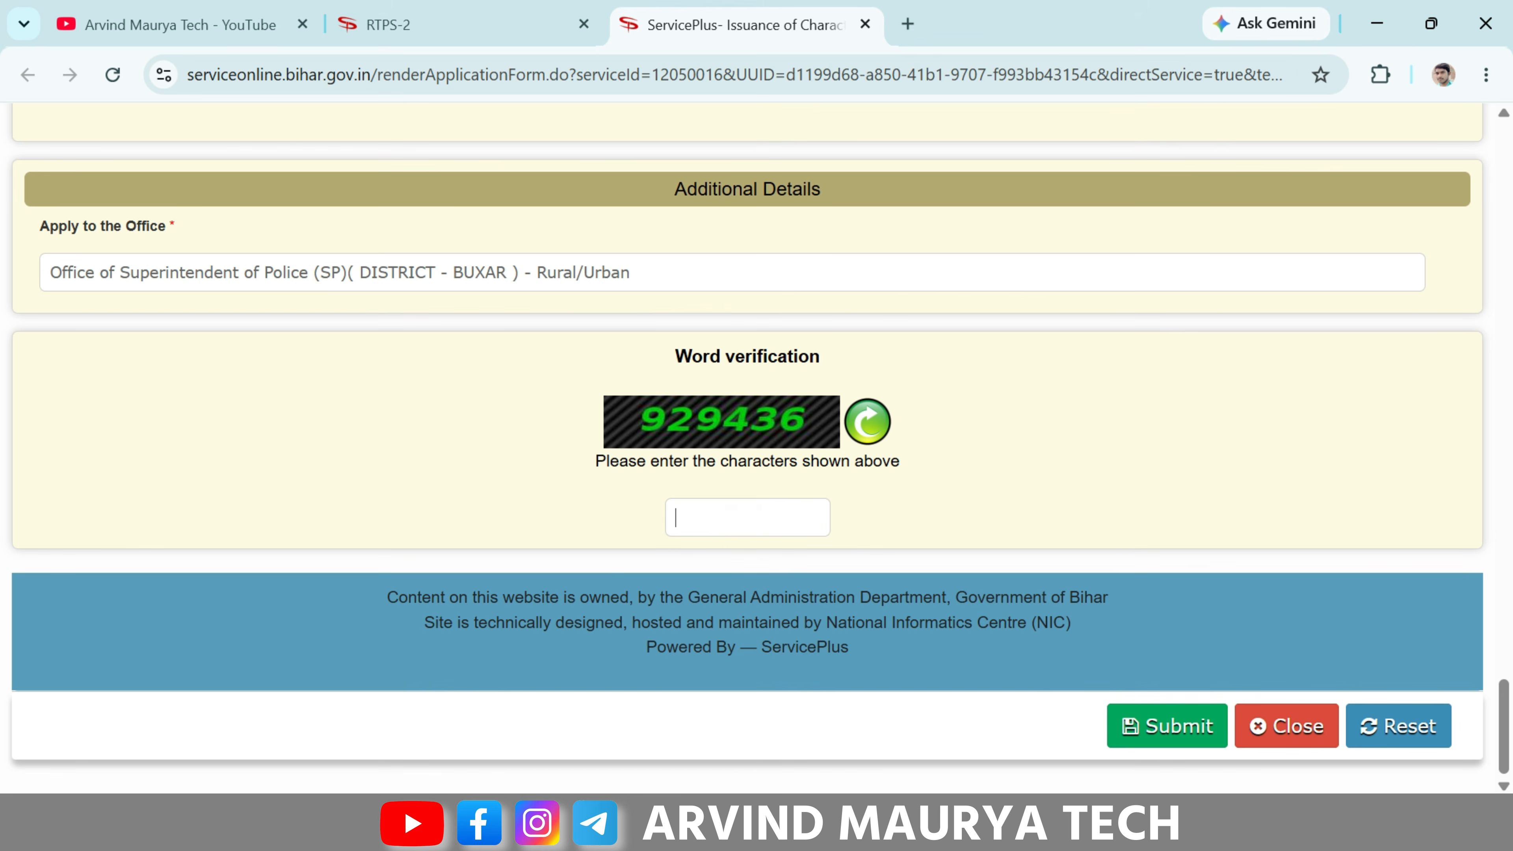
# - Scroll back up, enter the applicant's mobile number, then return to the final section
pyautogui.scroll(15, 827, 540)
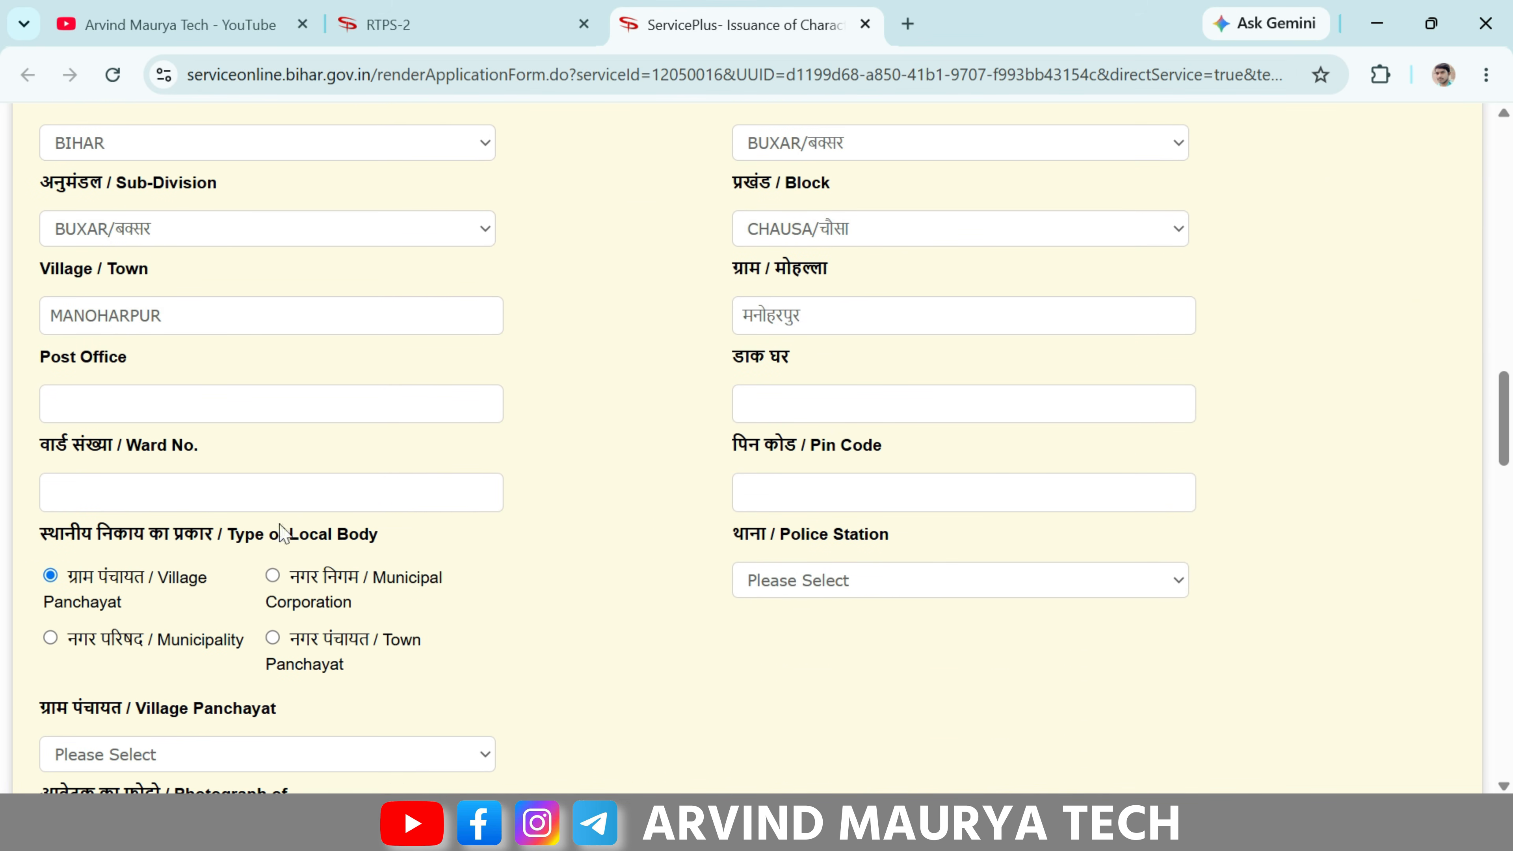
pyautogui.scroll(-2, 277, 524)
pyautogui.scroll(3, 262, 495)
pyautogui.scroll(7, 268, 465)
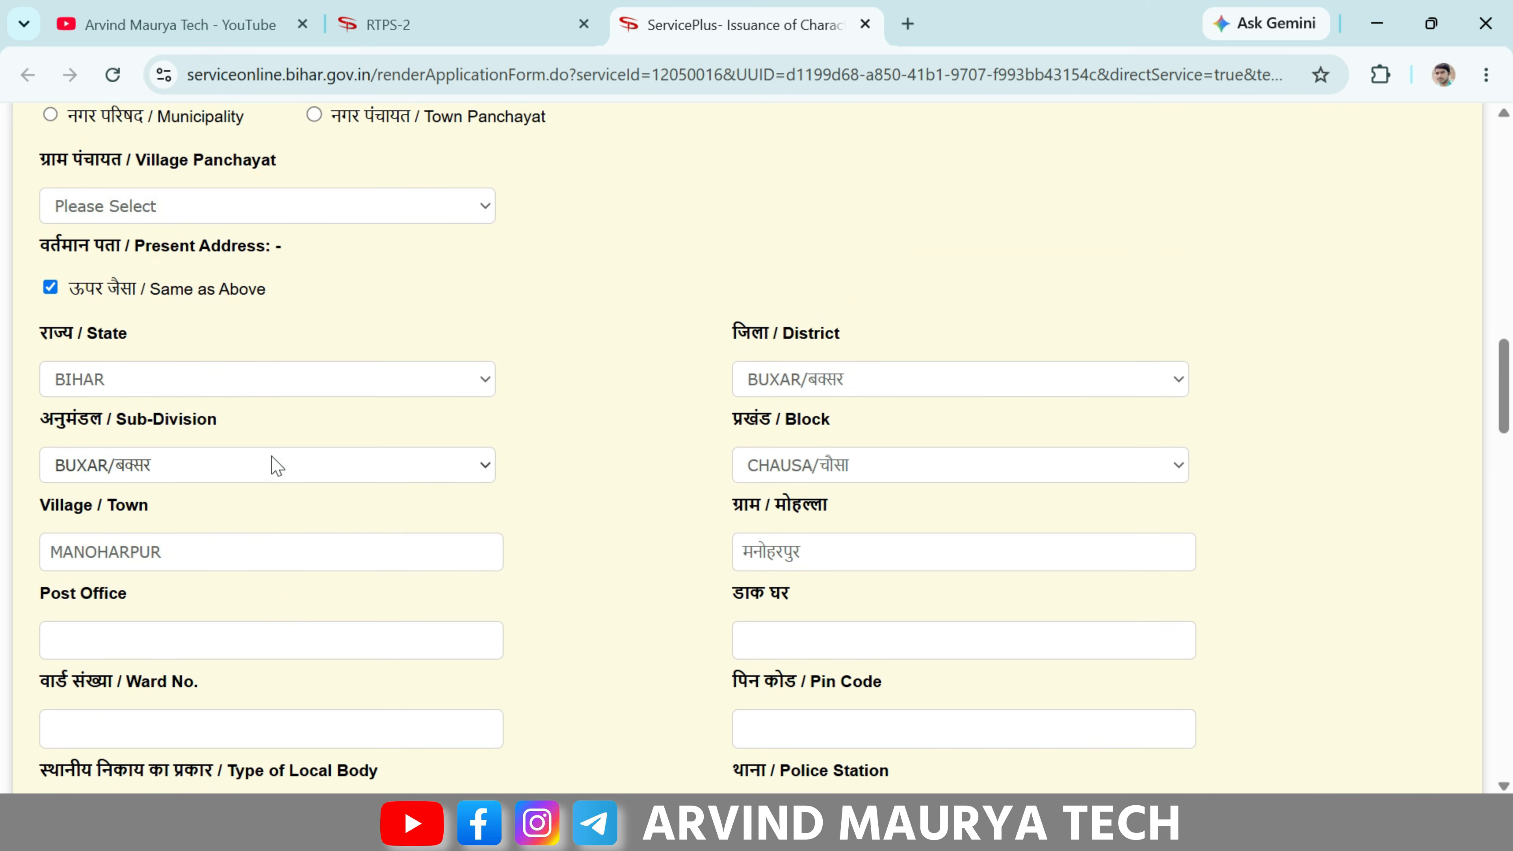
pyautogui.scroll(3, 99, 226)
pyautogui.scroll(10, 119, 268)
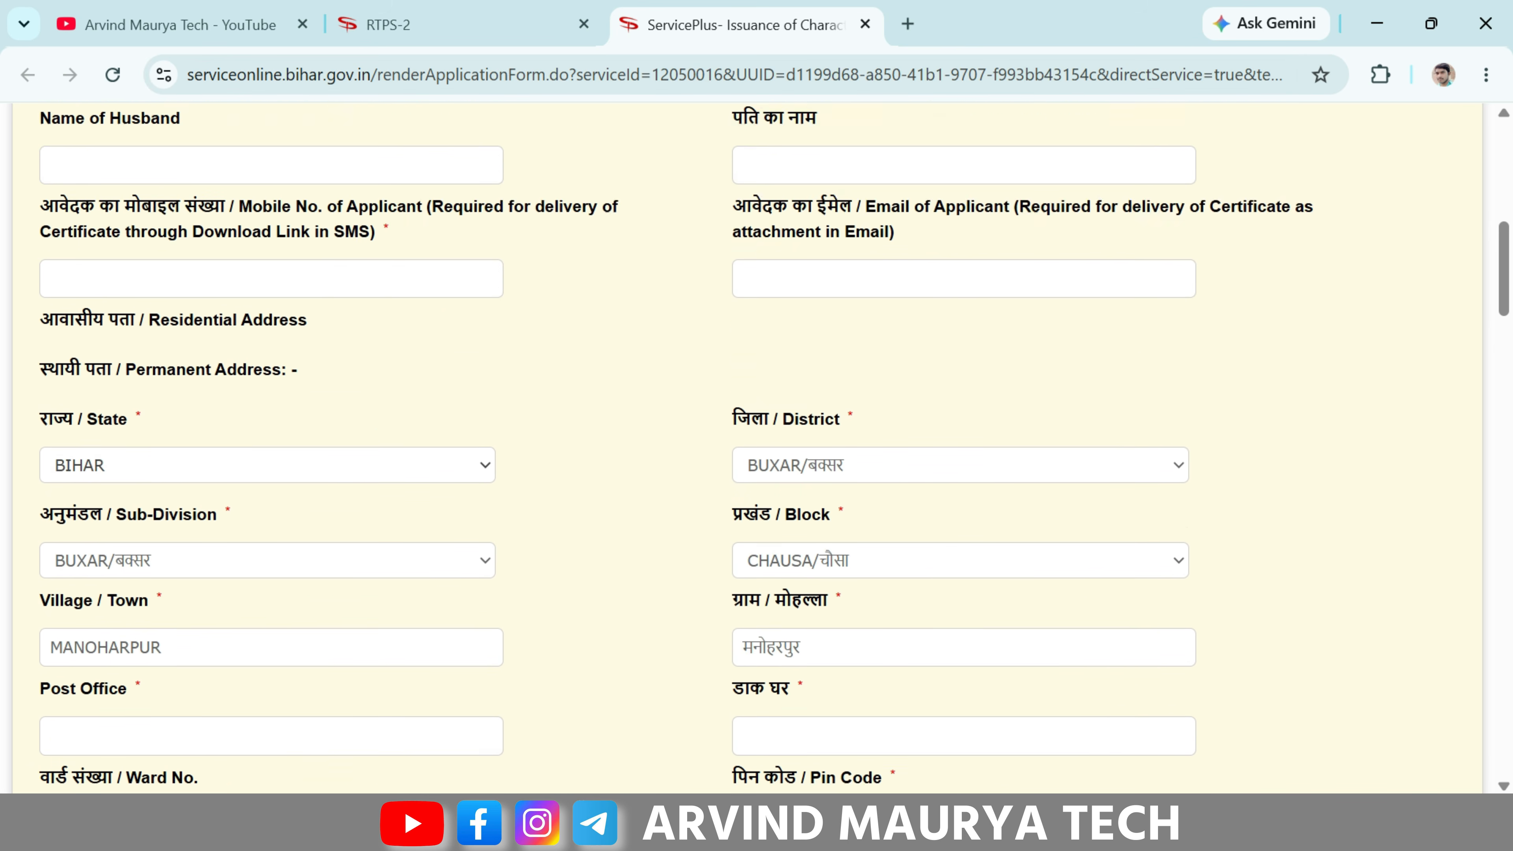
pyautogui.scroll(-2, 167, 417)
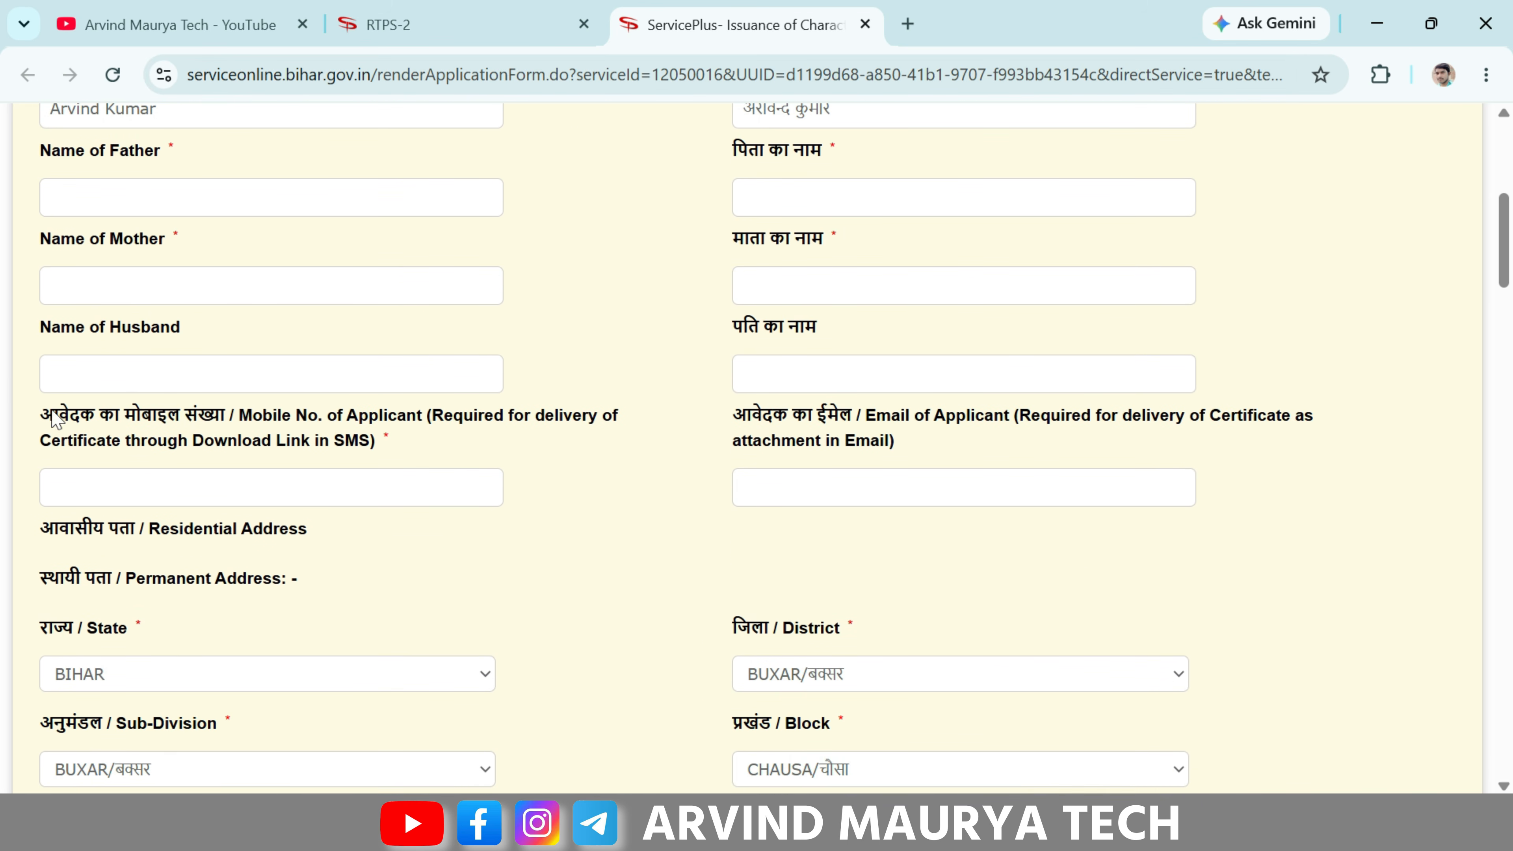
pyautogui.moveTo(53, 417); pyautogui.dragTo(298, 441)
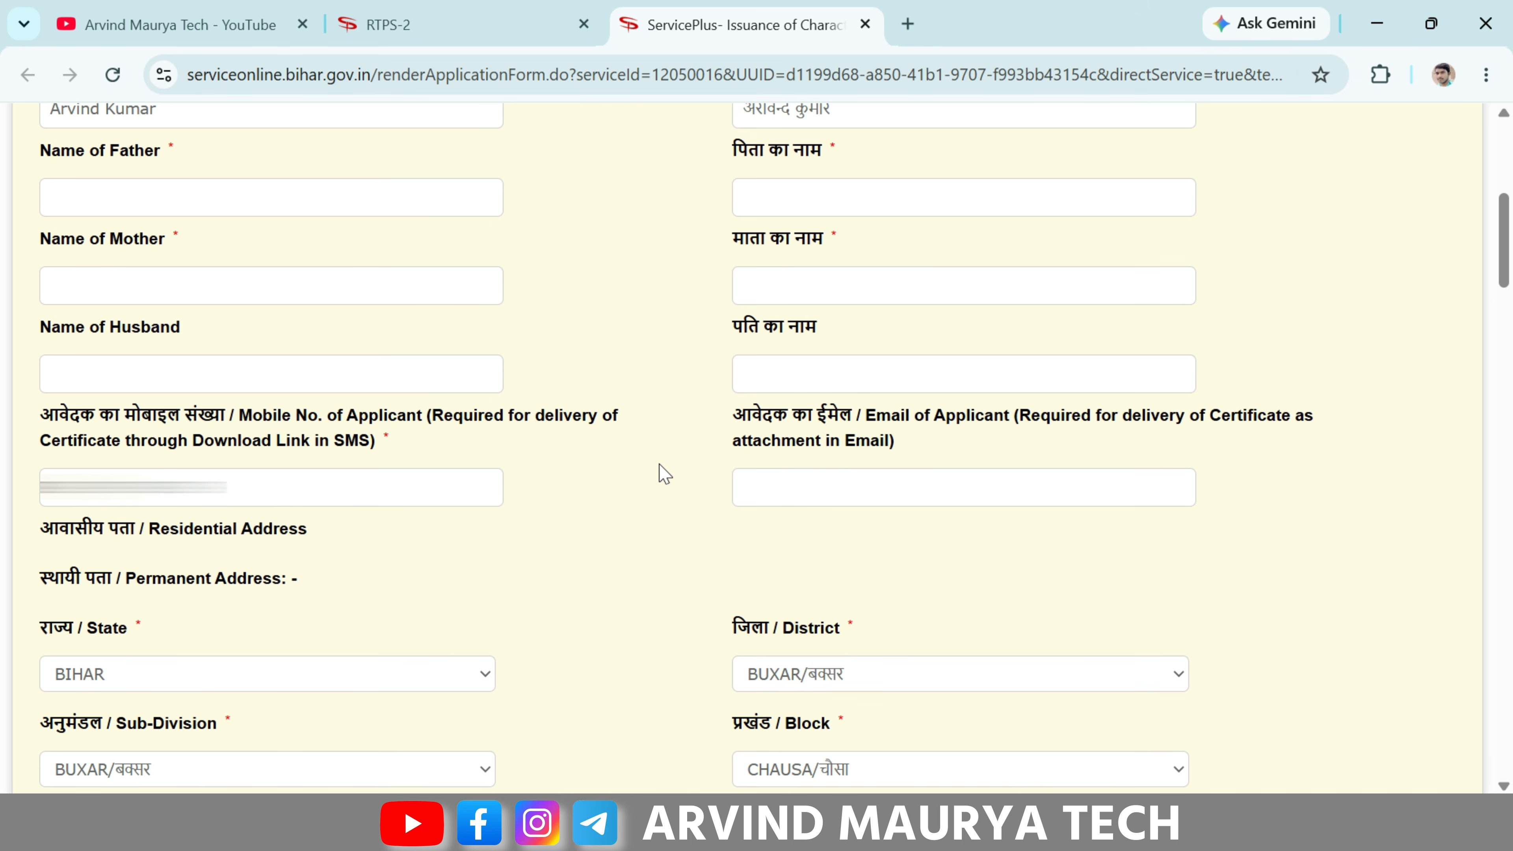
pyautogui.scroll(-15, 665, 473)
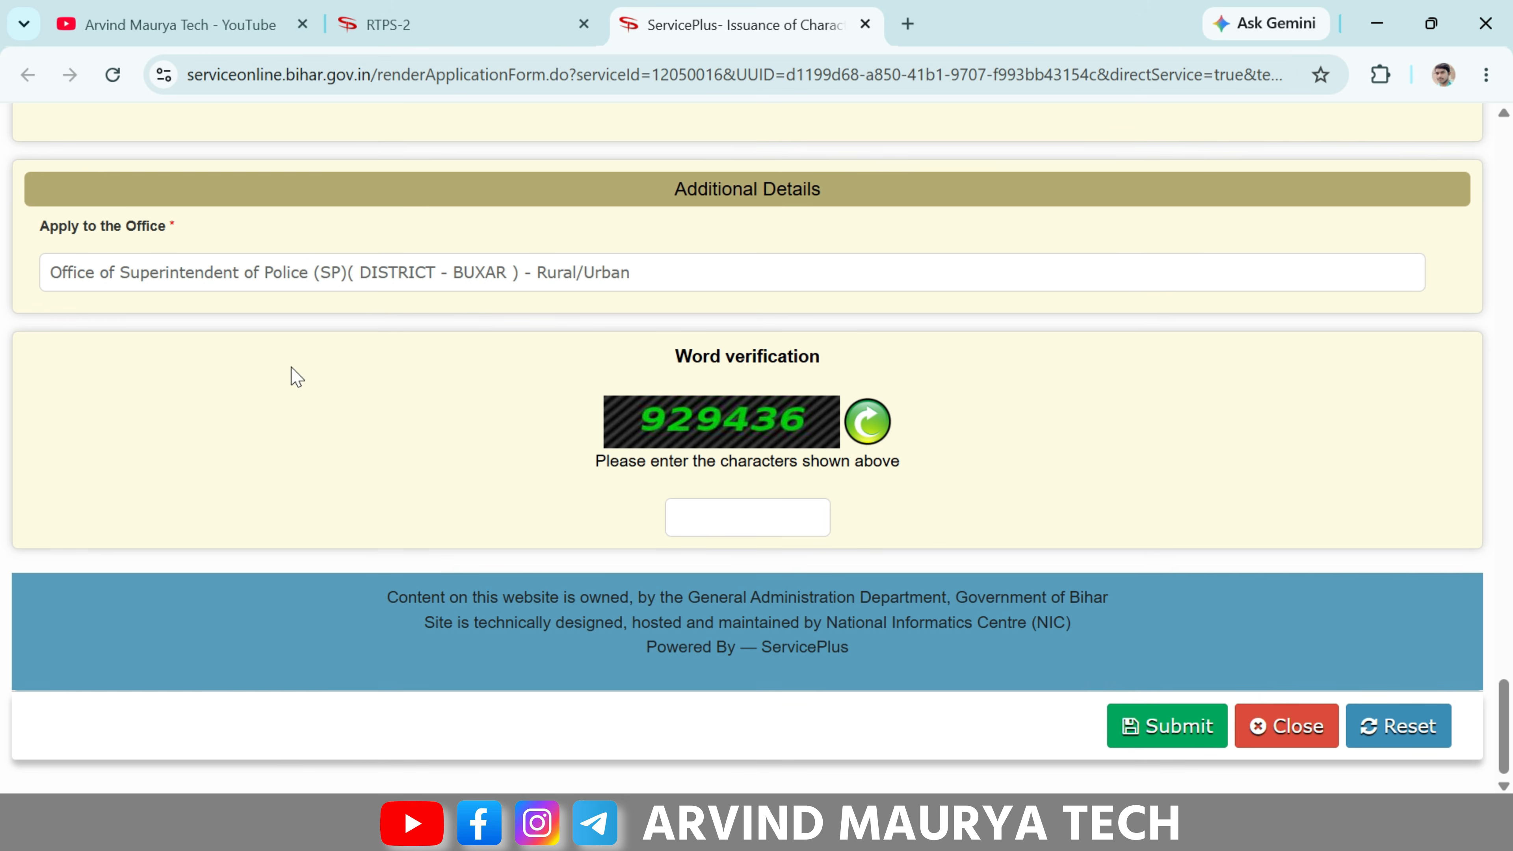
# - Validate the mobile number with its OTP, confirm Verified, and submit the form with the captcha
pyautogui.click(254, 405)
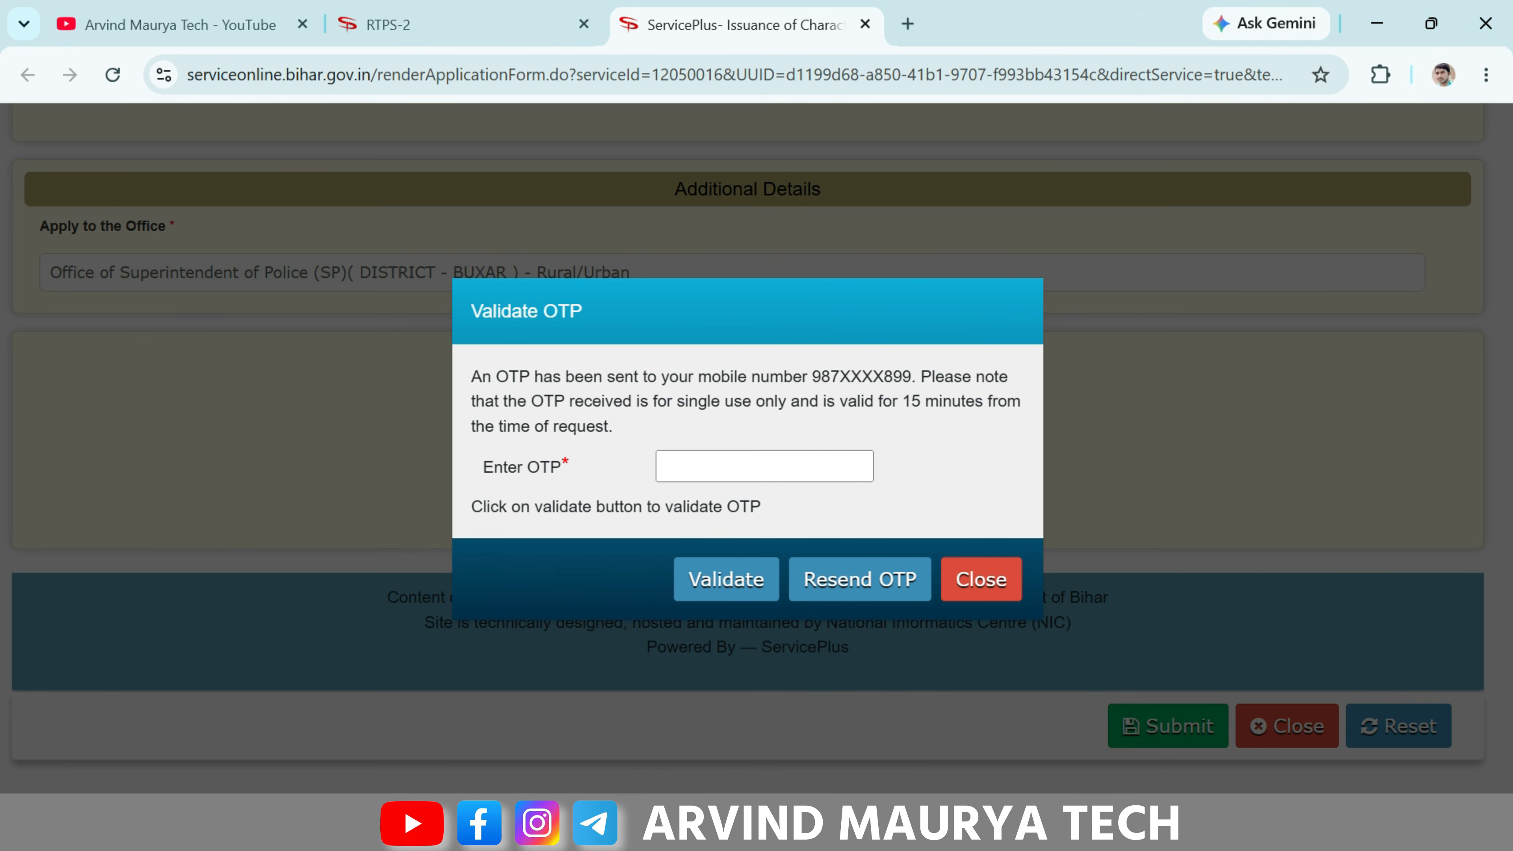
pyautogui.moveTo(811, 375); pyautogui.dragTo(893, 376)
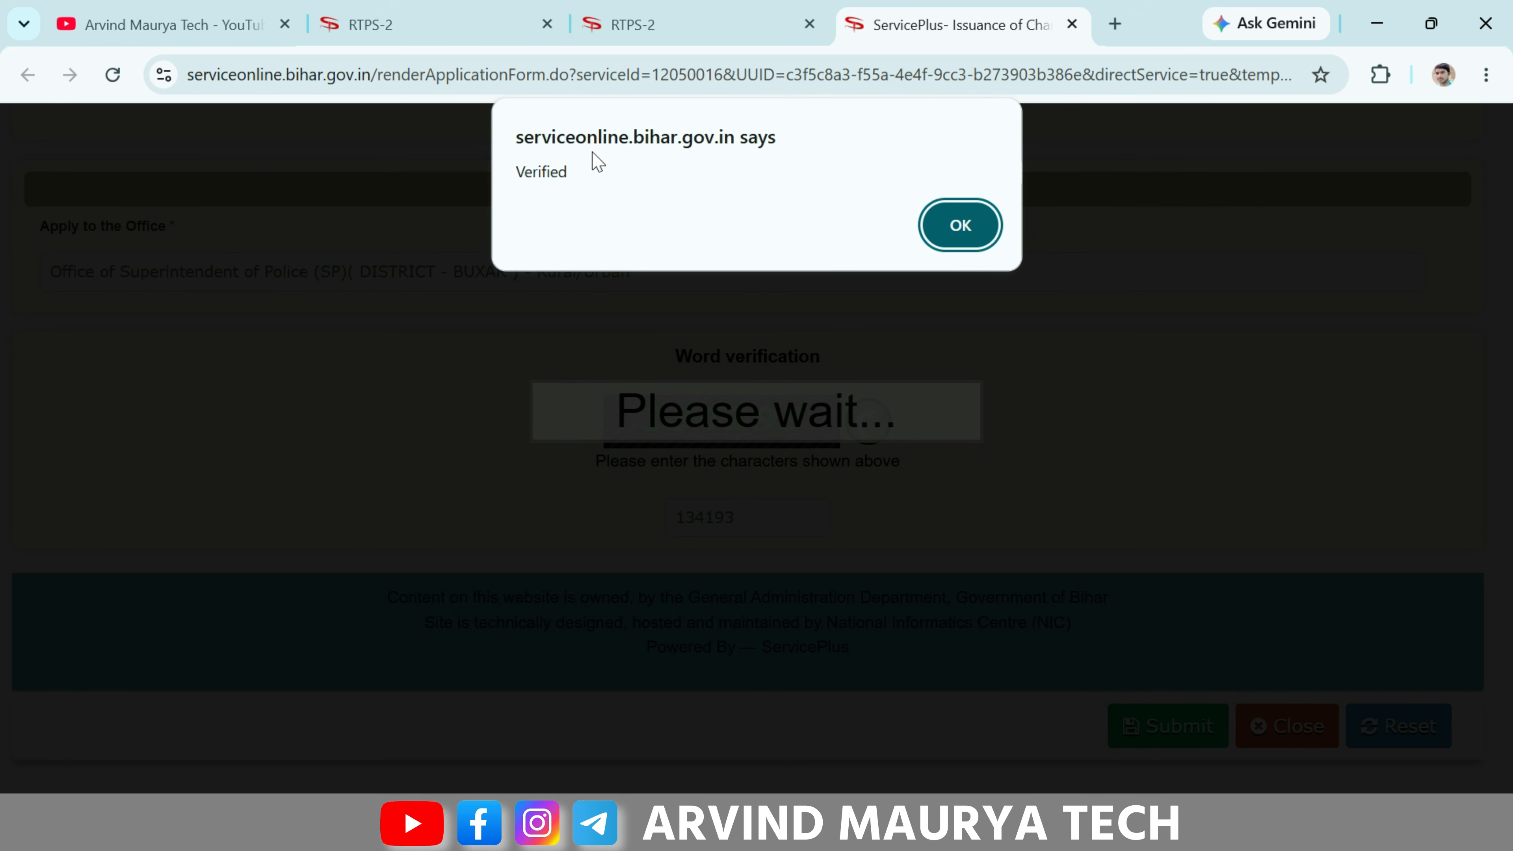
pyautogui.click(991, 229)
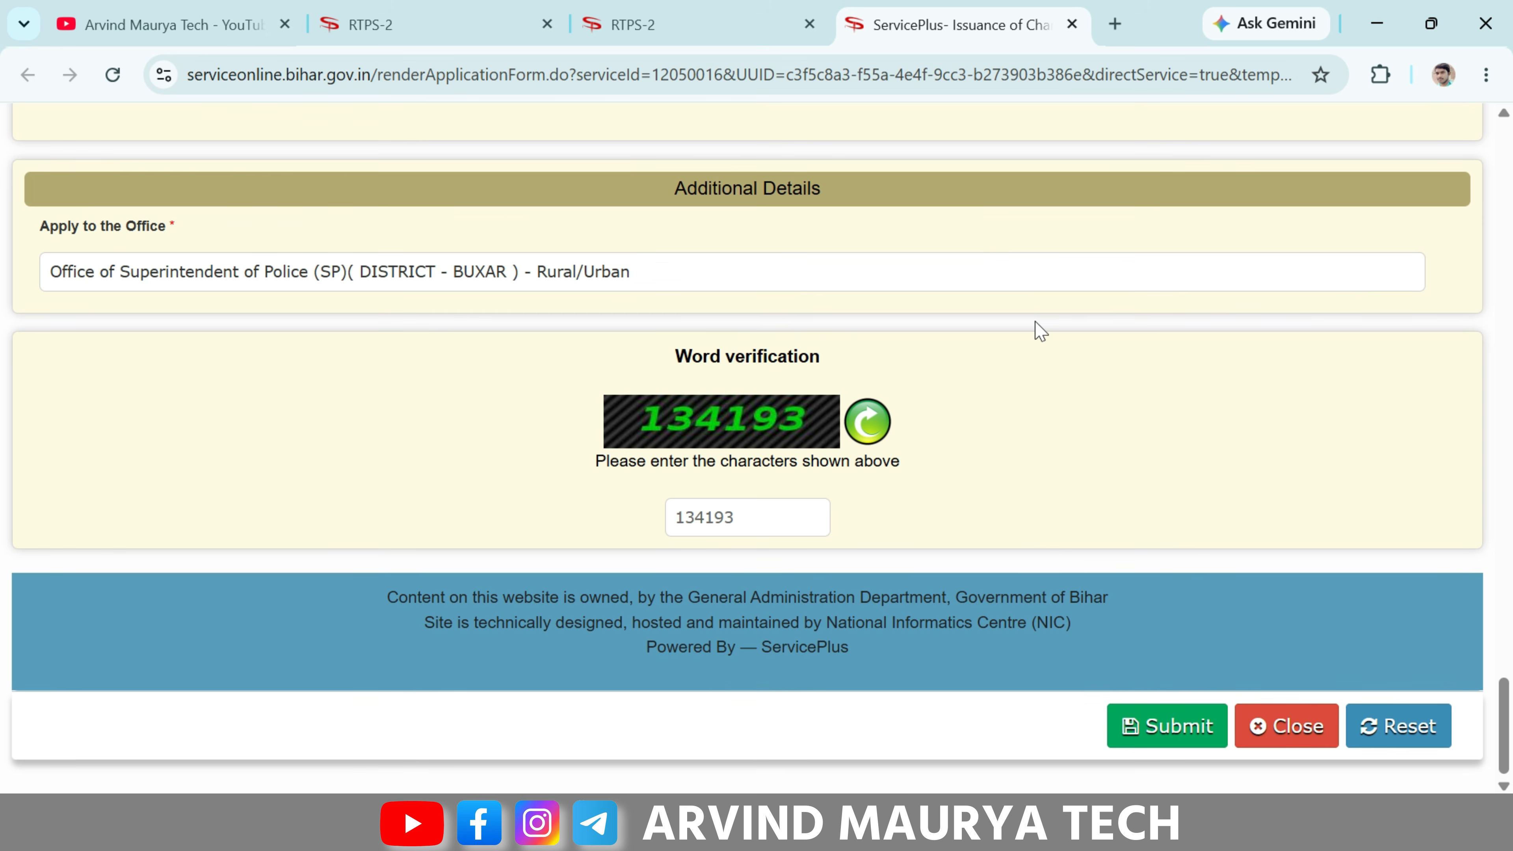
pyautogui.click(1193, 745)
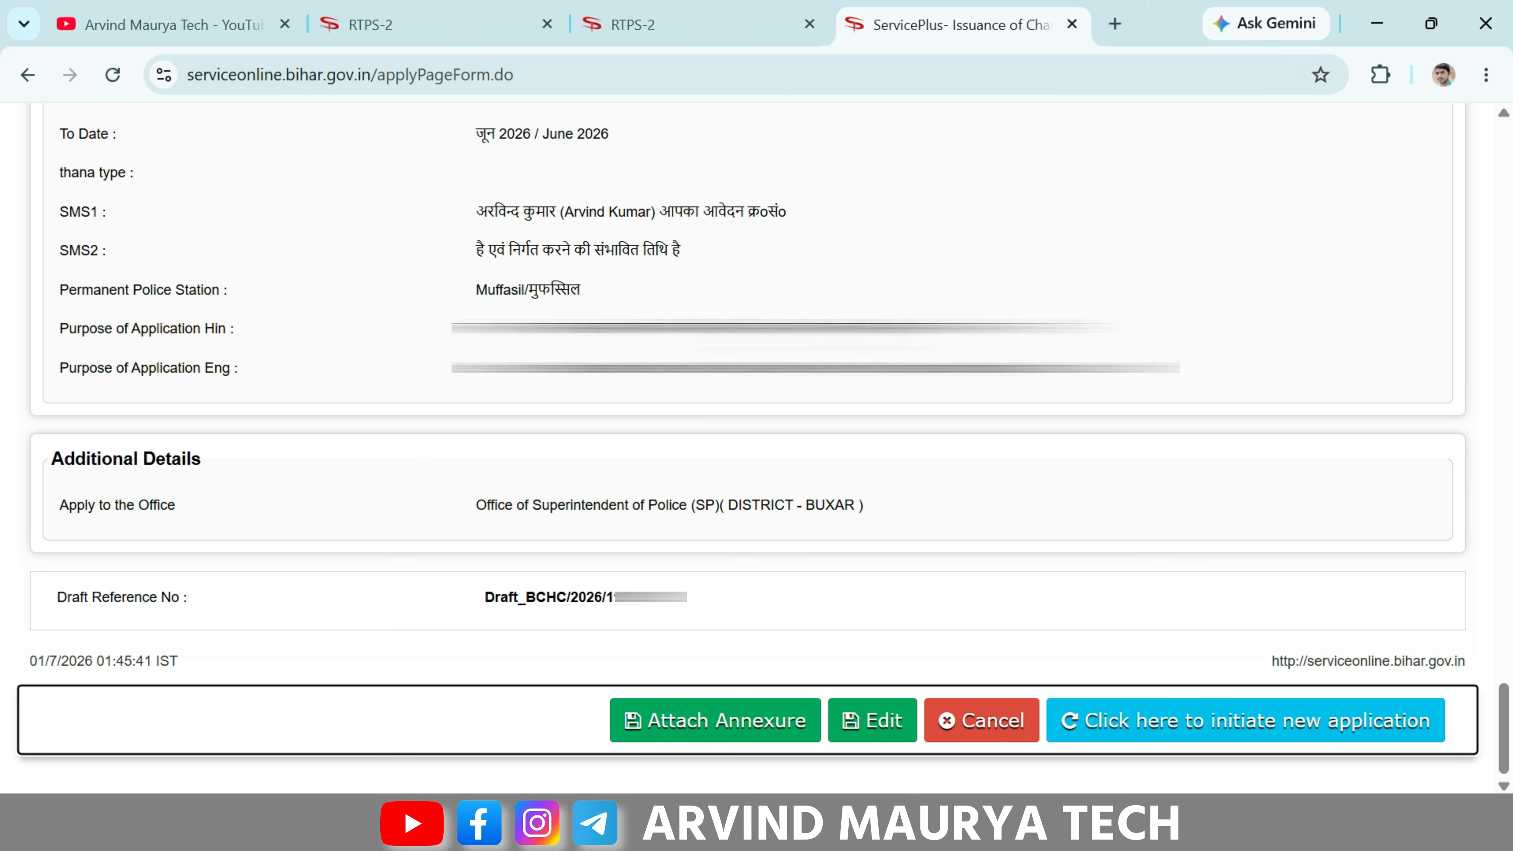
# - Add an annexure with Enclosure Document पैन कार्ड and file panfront.jpeg, then save it
pyautogui.click(720, 733)
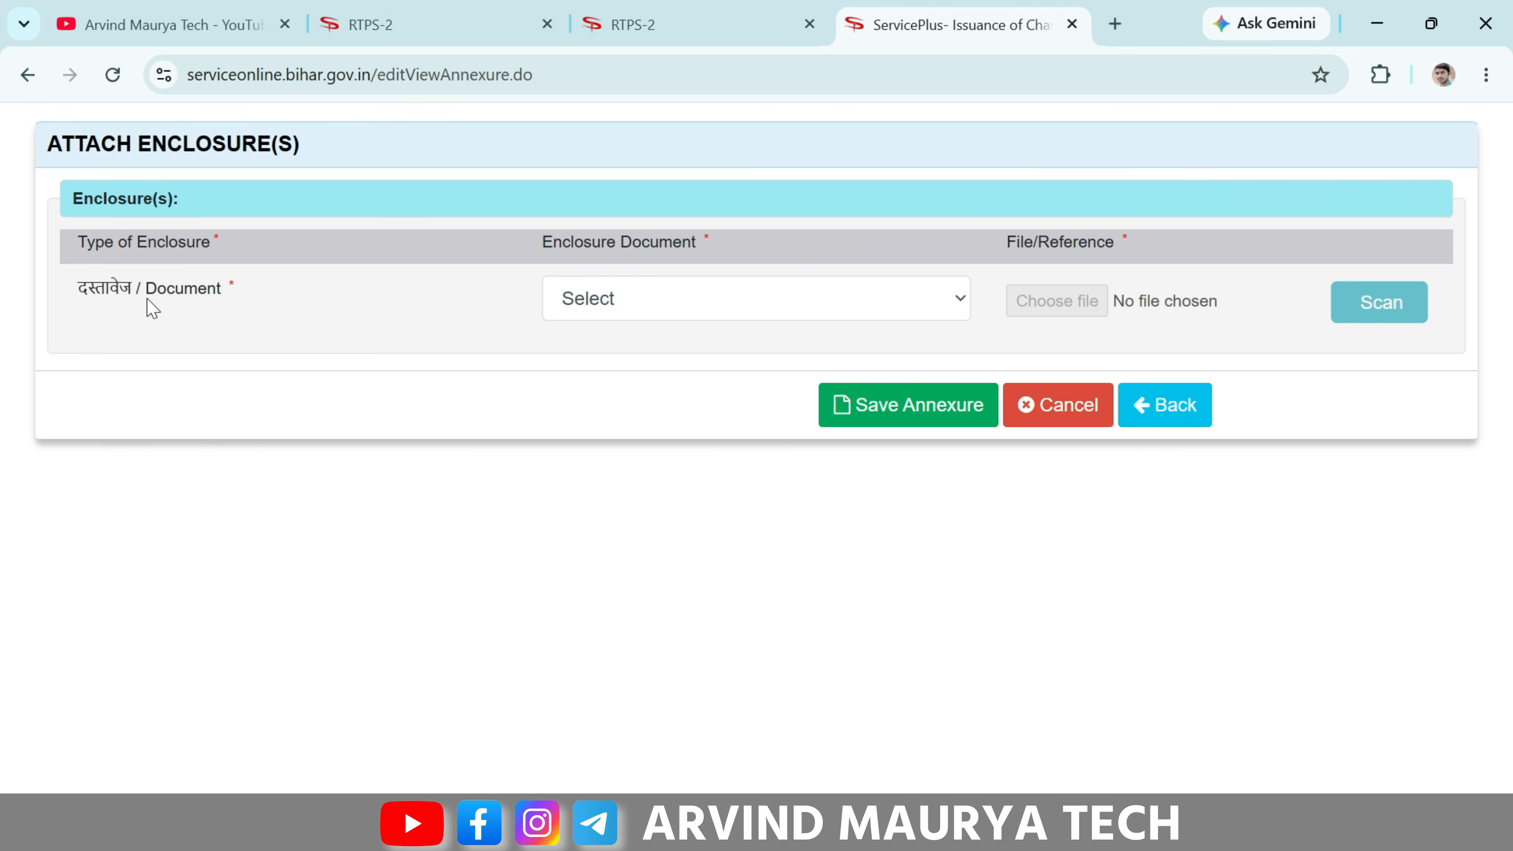
pyautogui.moveTo(78, 282); pyautogui.dragTo(257, 282)
pyautogui.click(257, 281)
pyautogui.click(677, 306)
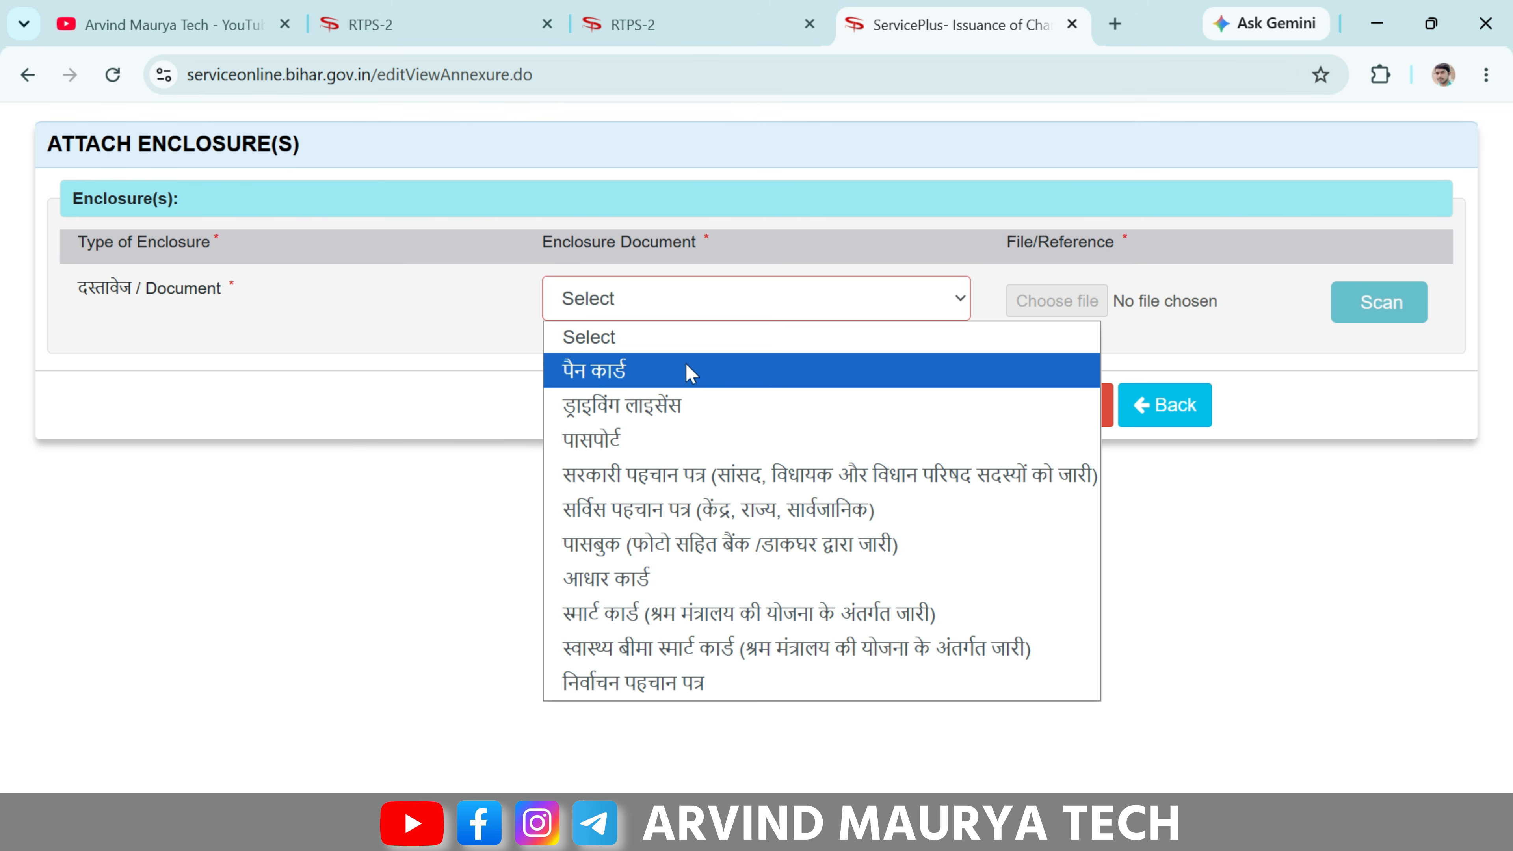
pyautogui.click(662, 378)
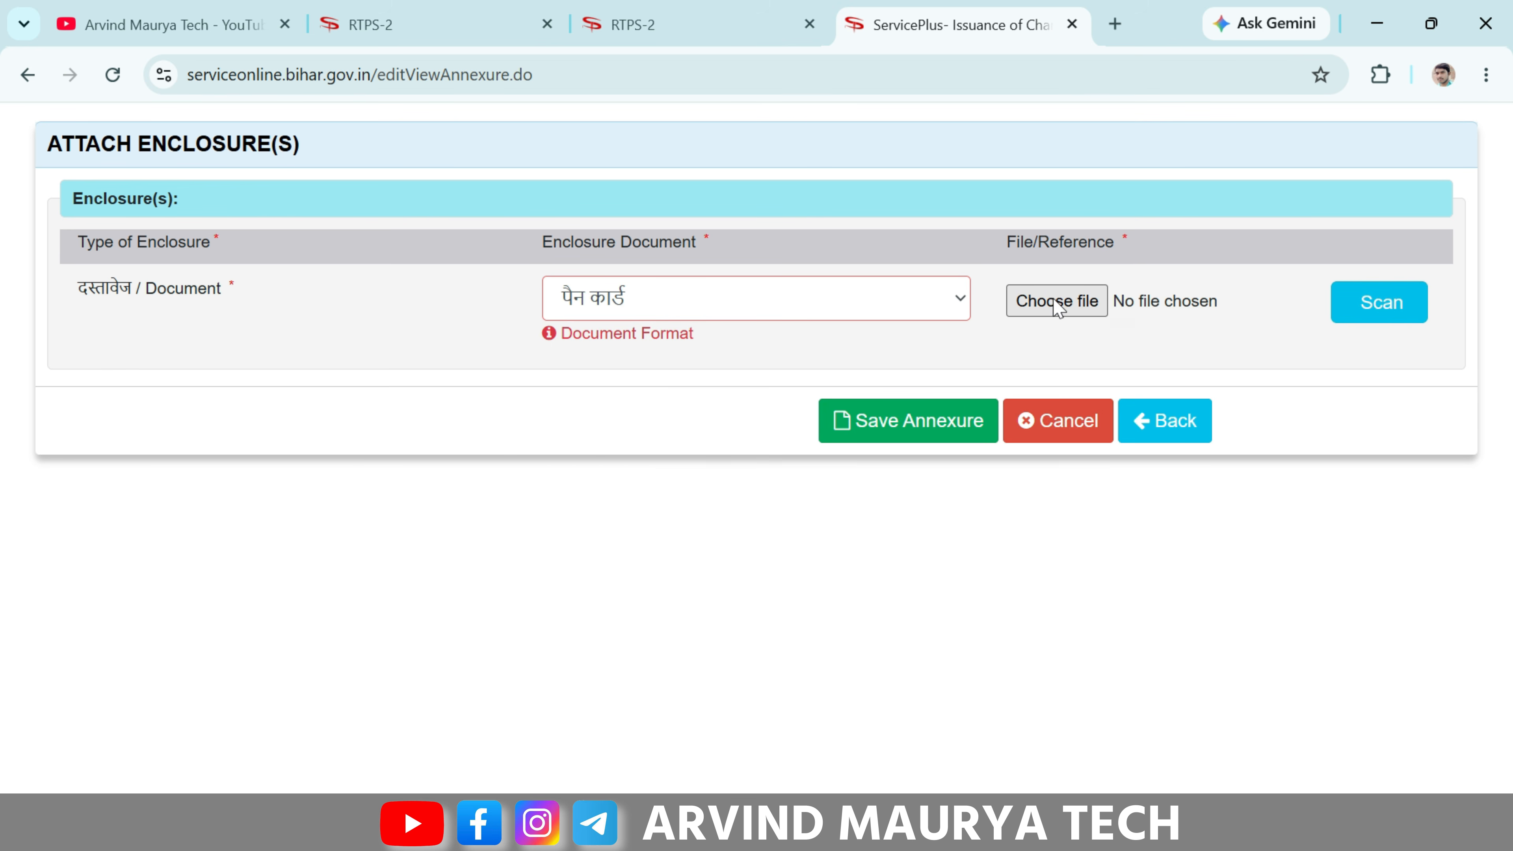
pyautogui.click(1081, 309)
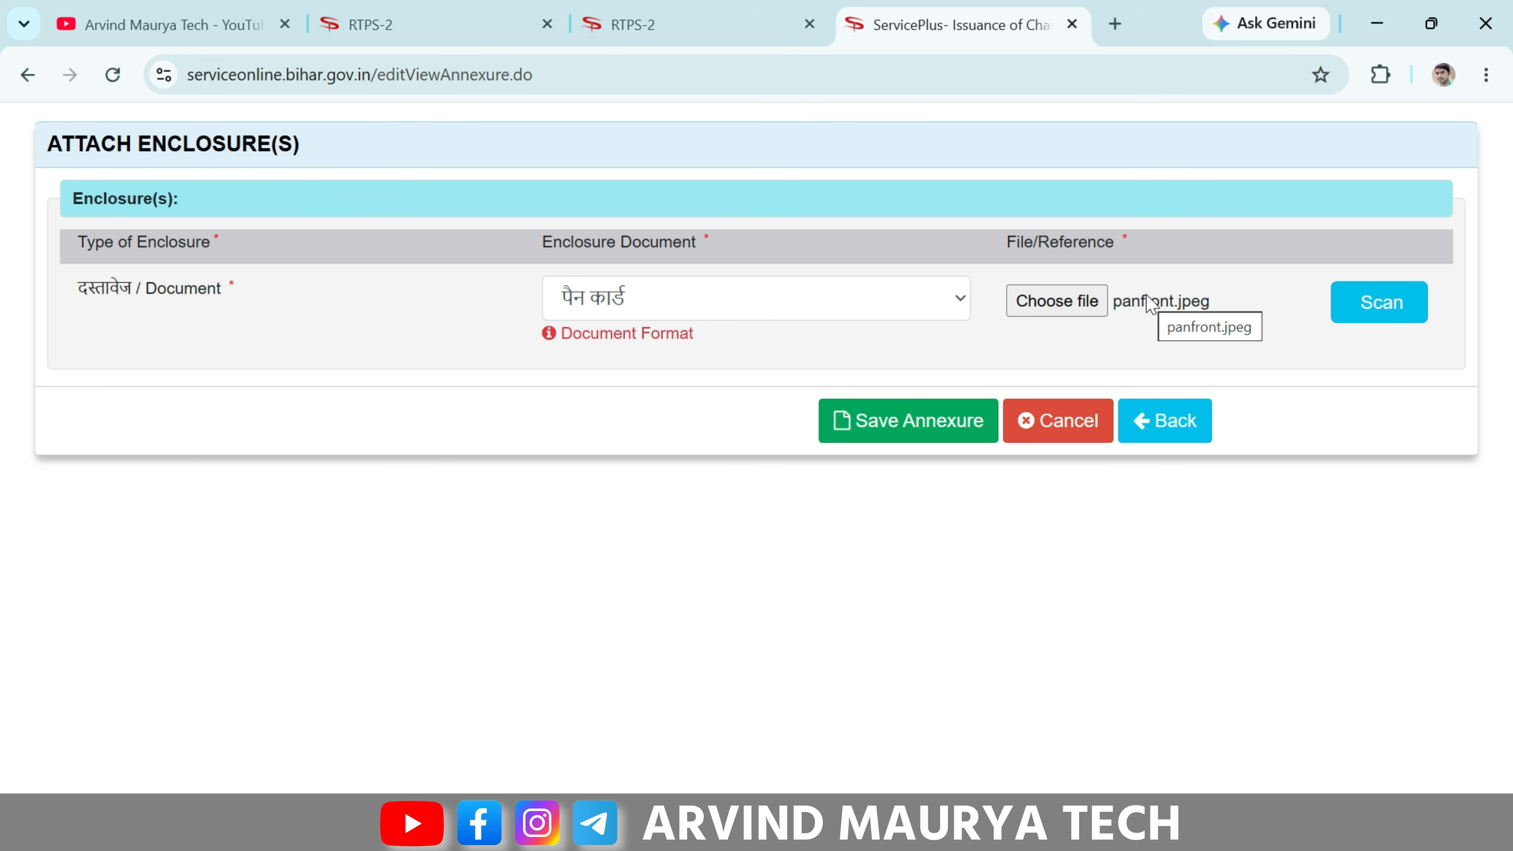
pyautogui.click(892, 424)
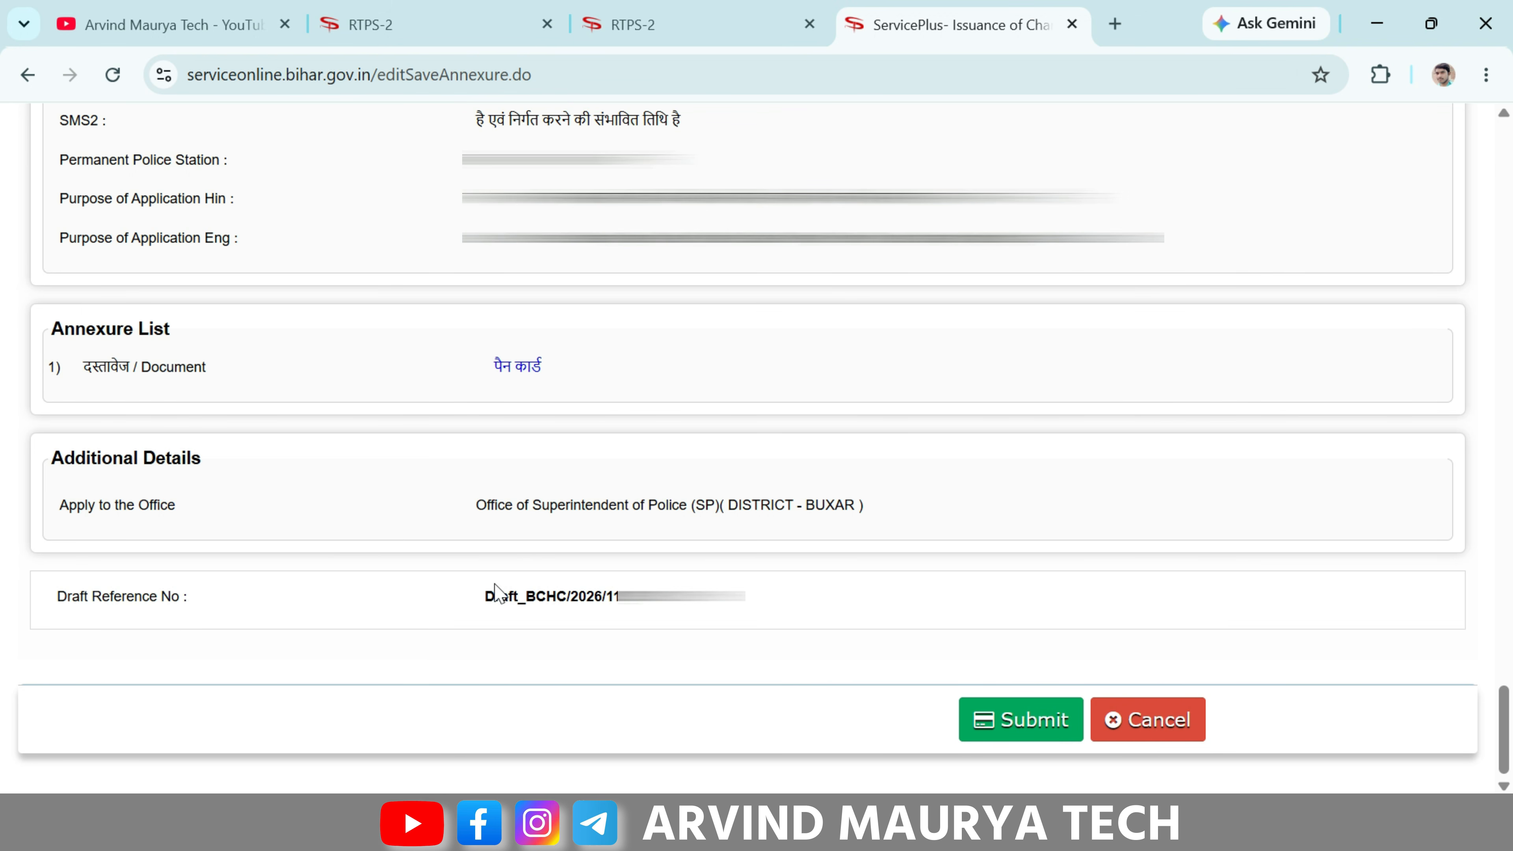
# - Submit the application from the annexure summary page to get the acknowledgement
pyautogui.click(1026, 738)
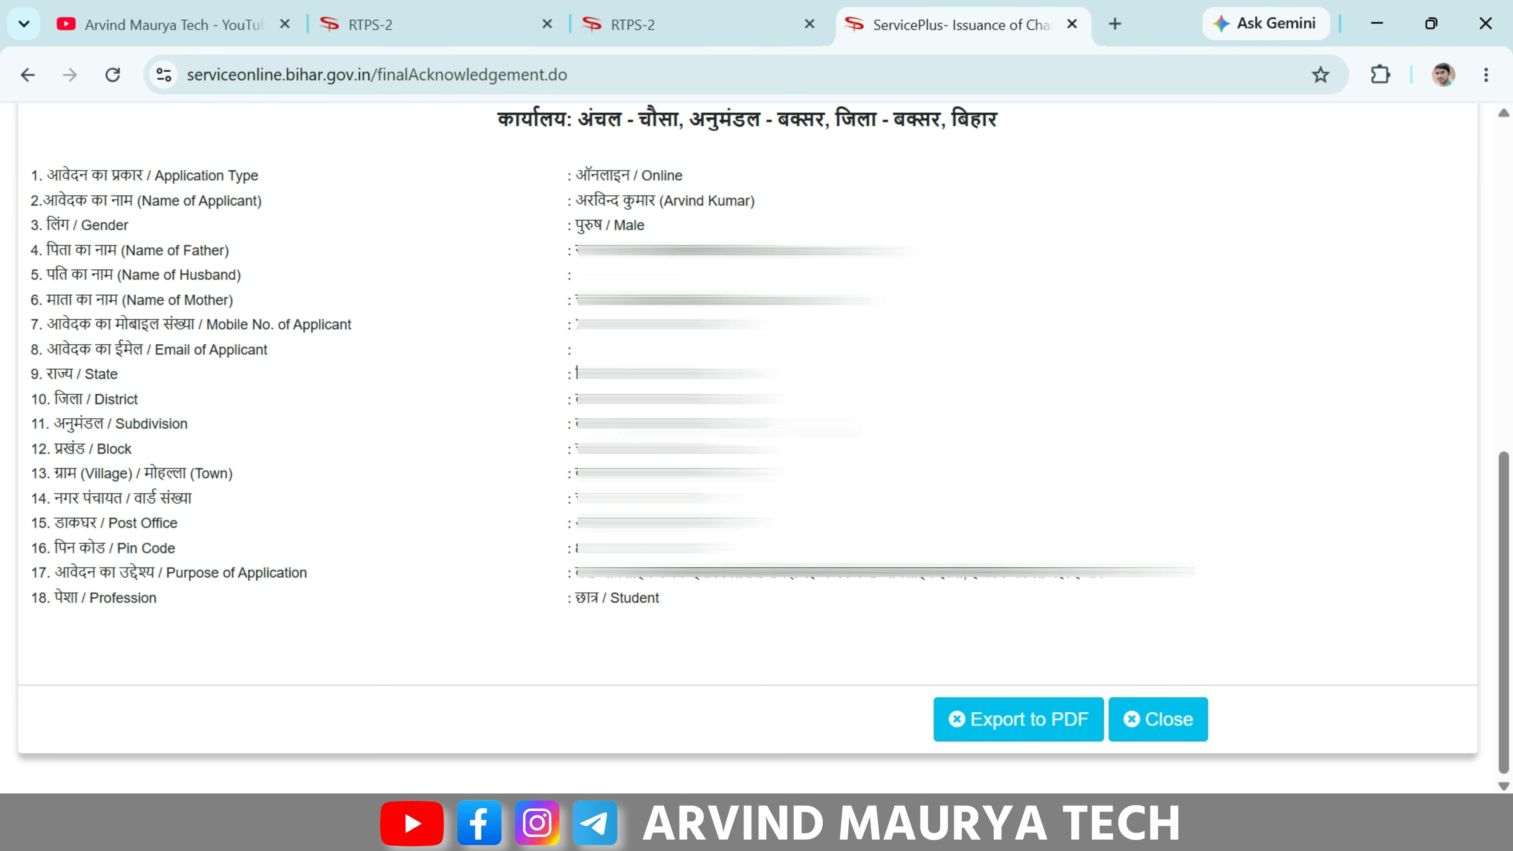
# - Export the acknowledgement to PDF so the BCHC_2026 file opens in Chrome
pyautogui.click(1014, 744)
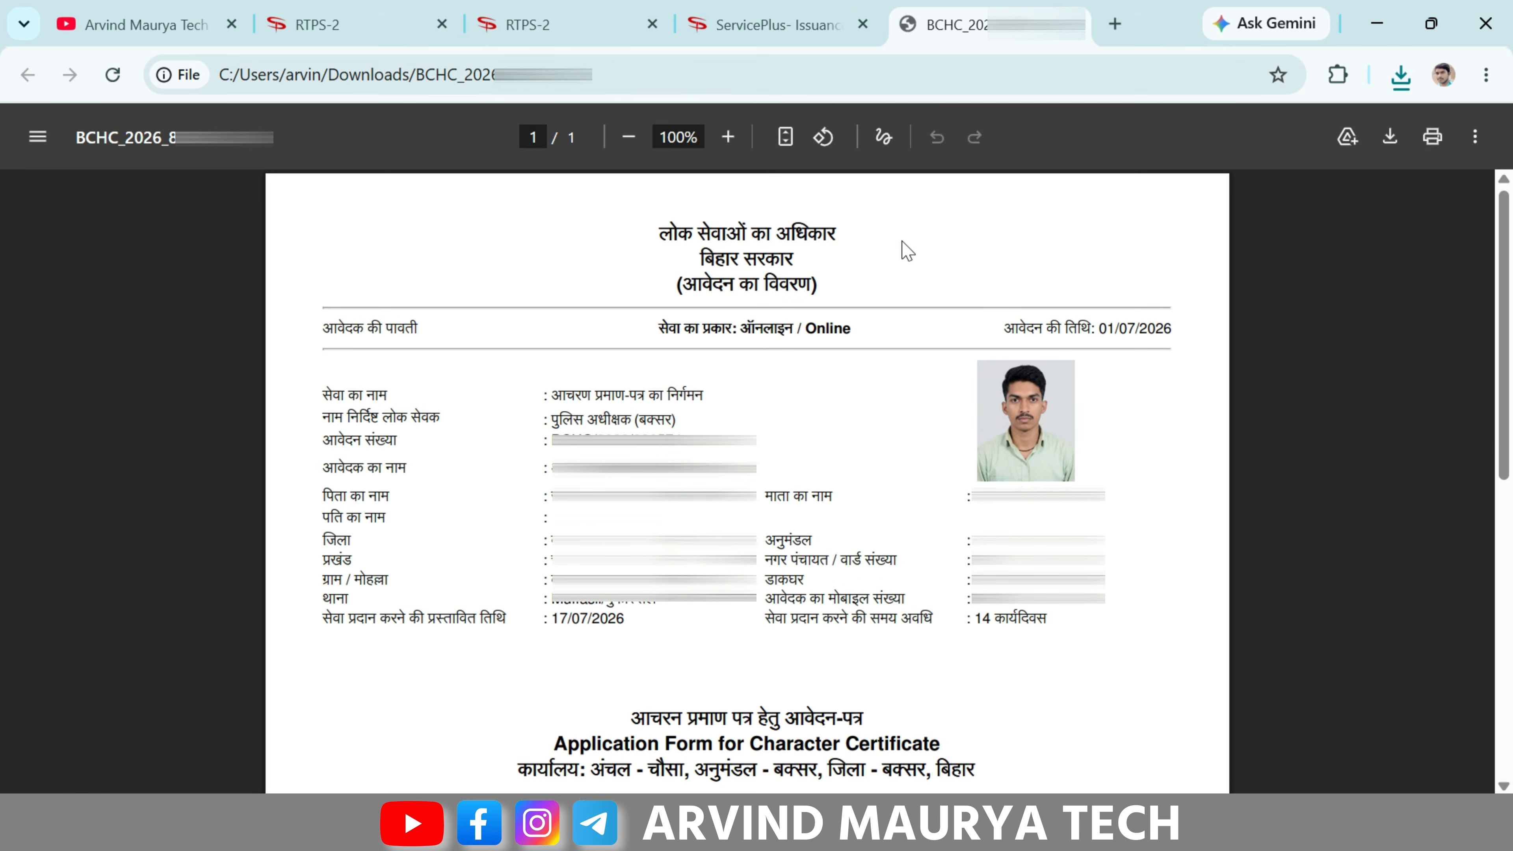